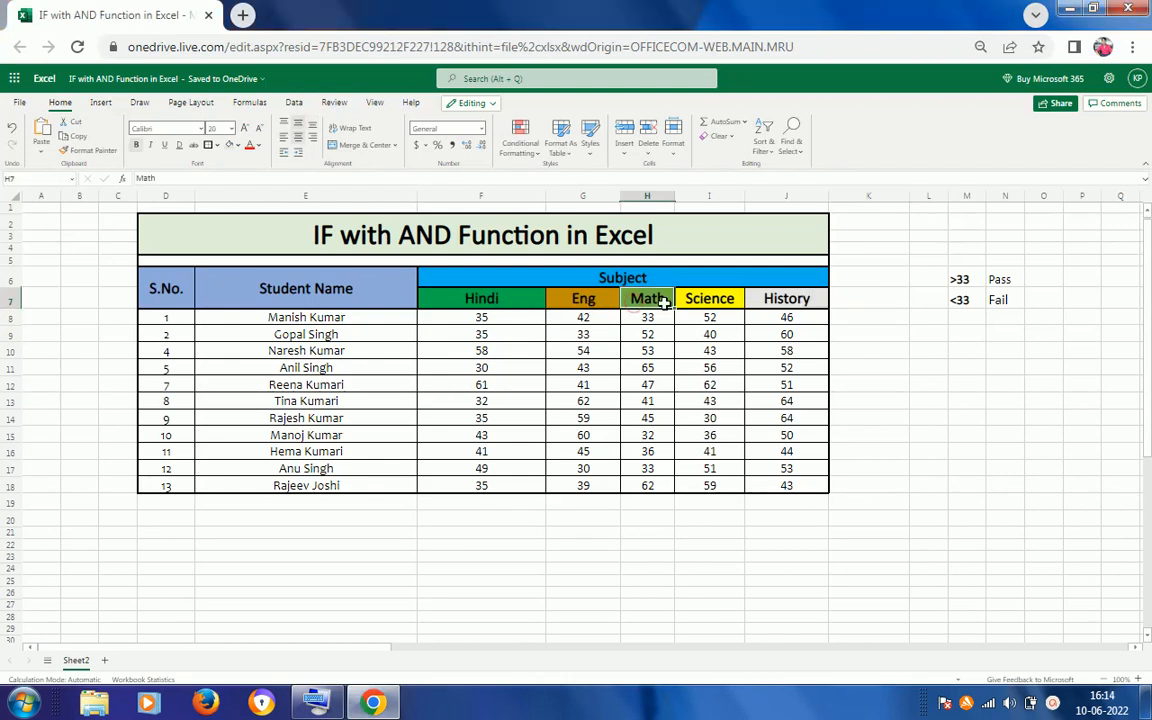
pyautogui.click(738, 301)
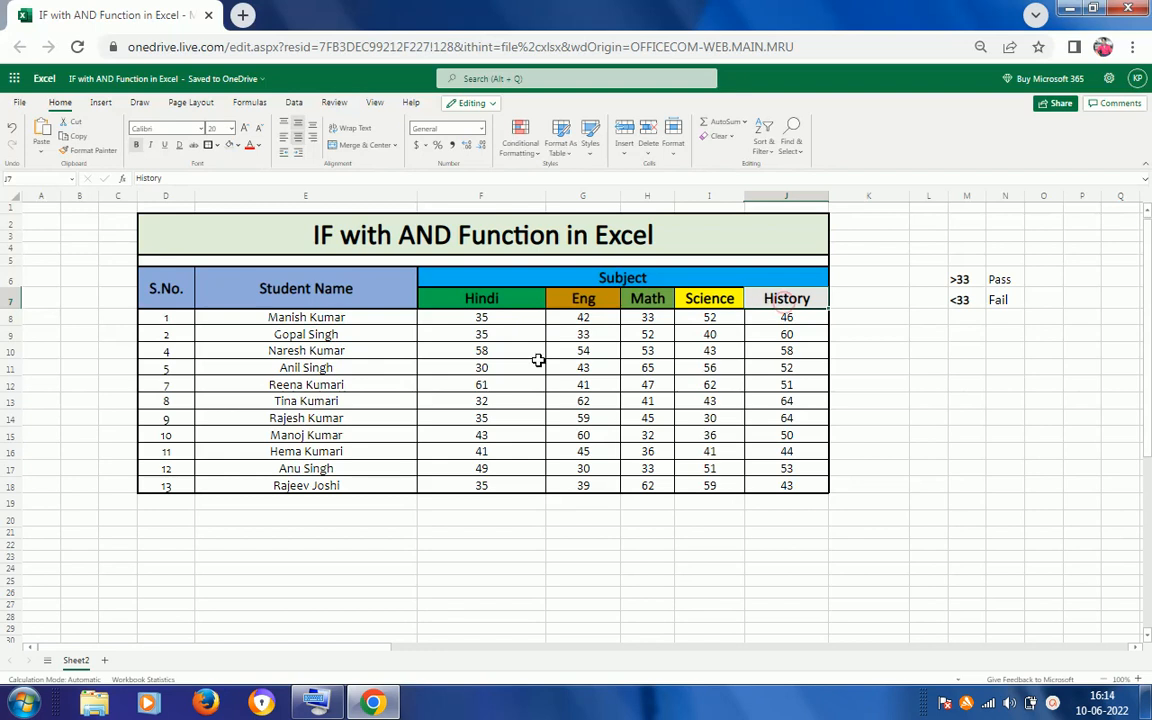
pyautogui.click(483, 317)
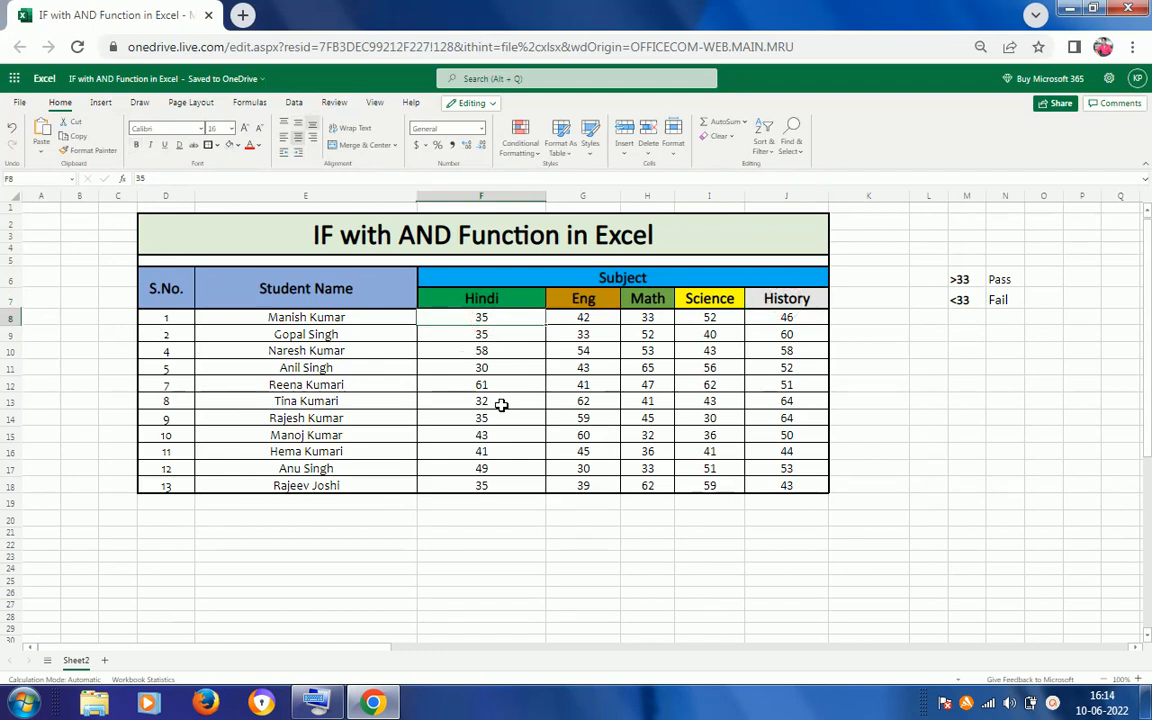
pyautogui.click(784, 320)
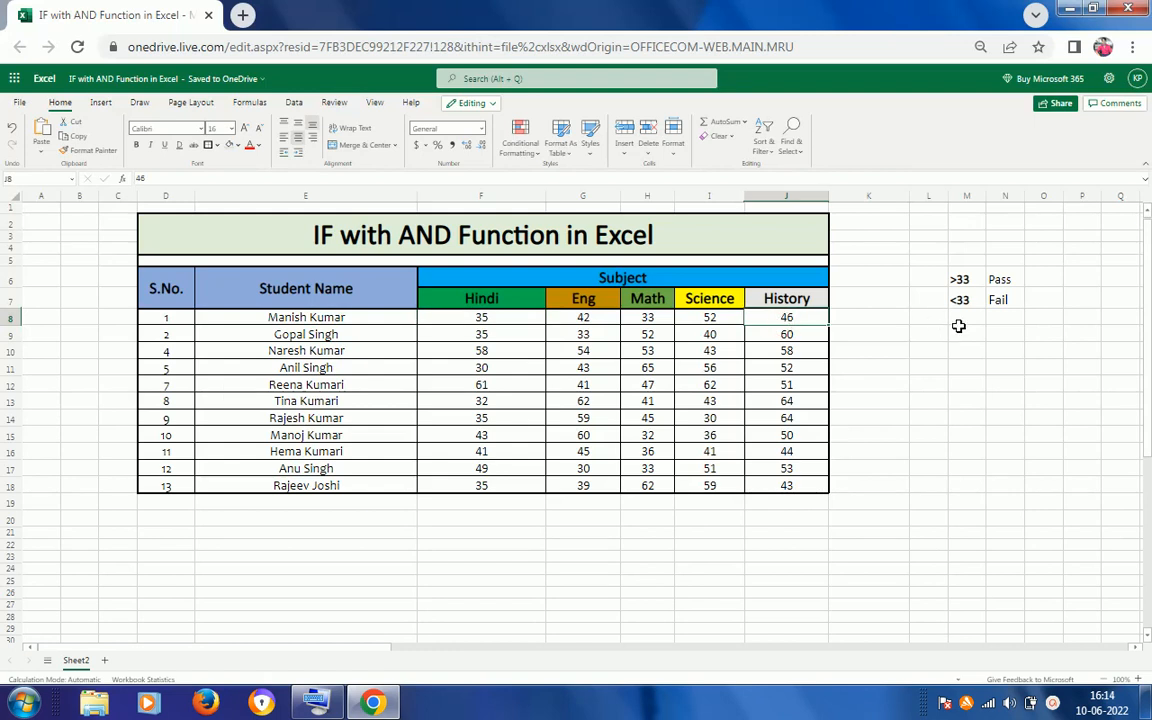
pyautogui.click(1029, 281)
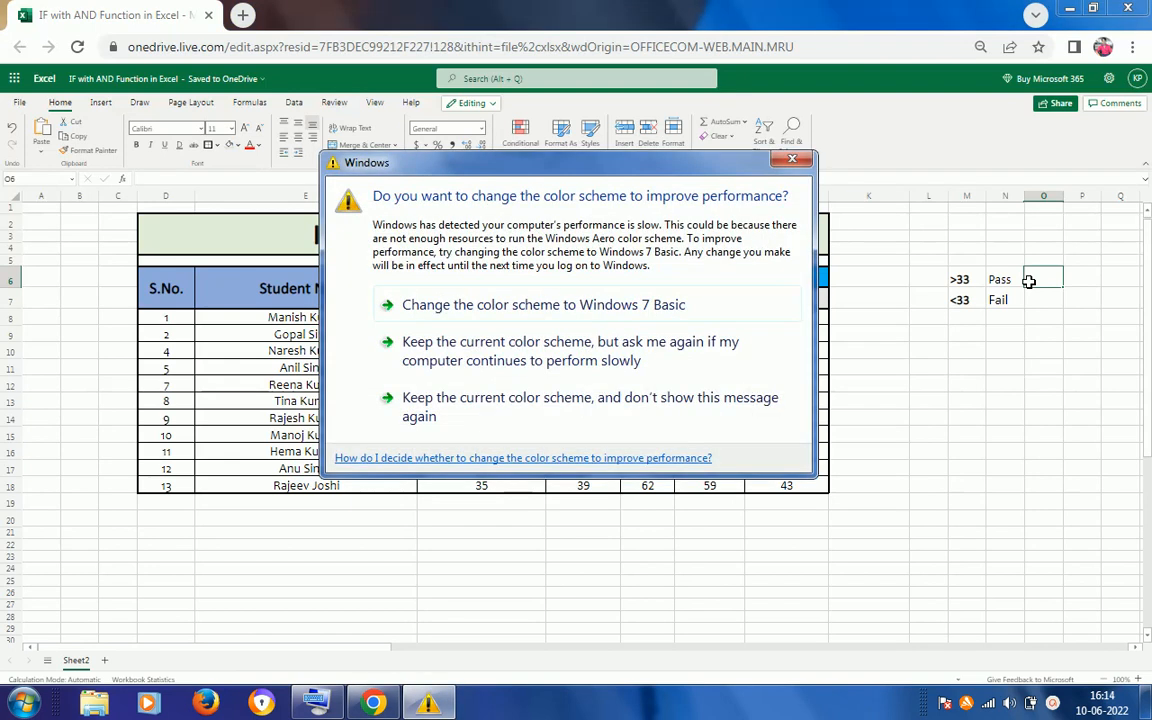
# Keep the current Windows color scheme while allowing the system to ask again if performance stays slow.
pyautogui.click(527, 356)
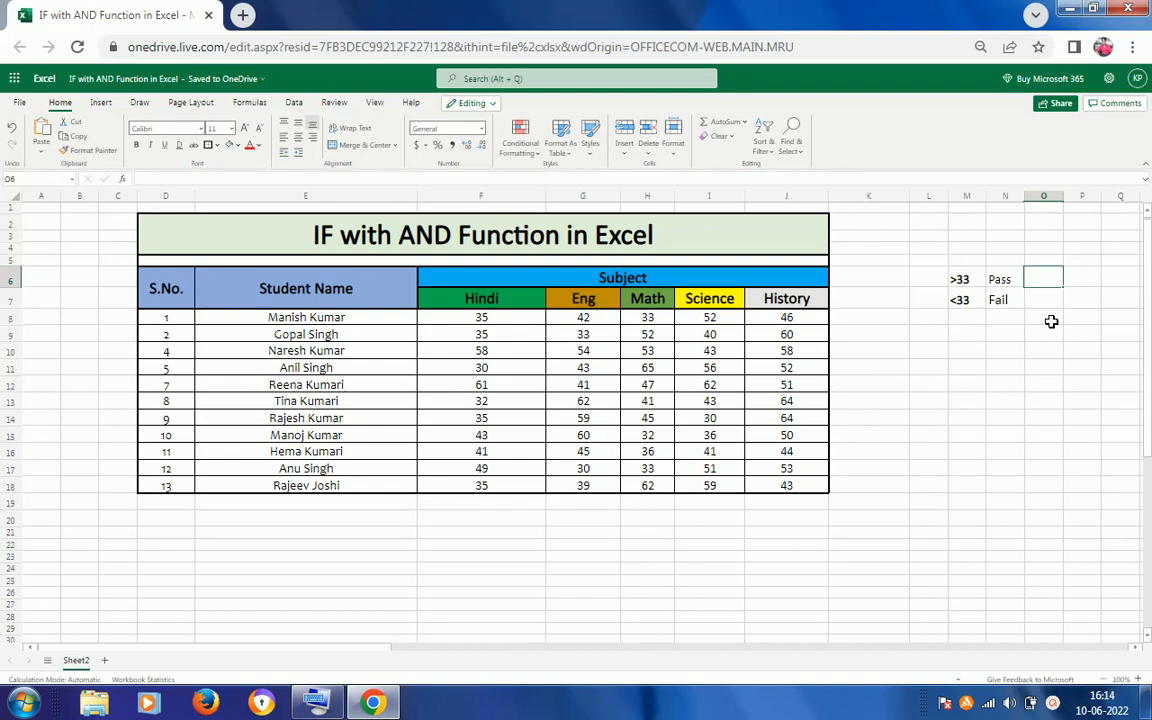
# Start an IF formula in cell K8 with the logical test J8>33.
pyautogui.click(844, 327)
pyautogui.click(863, 318)
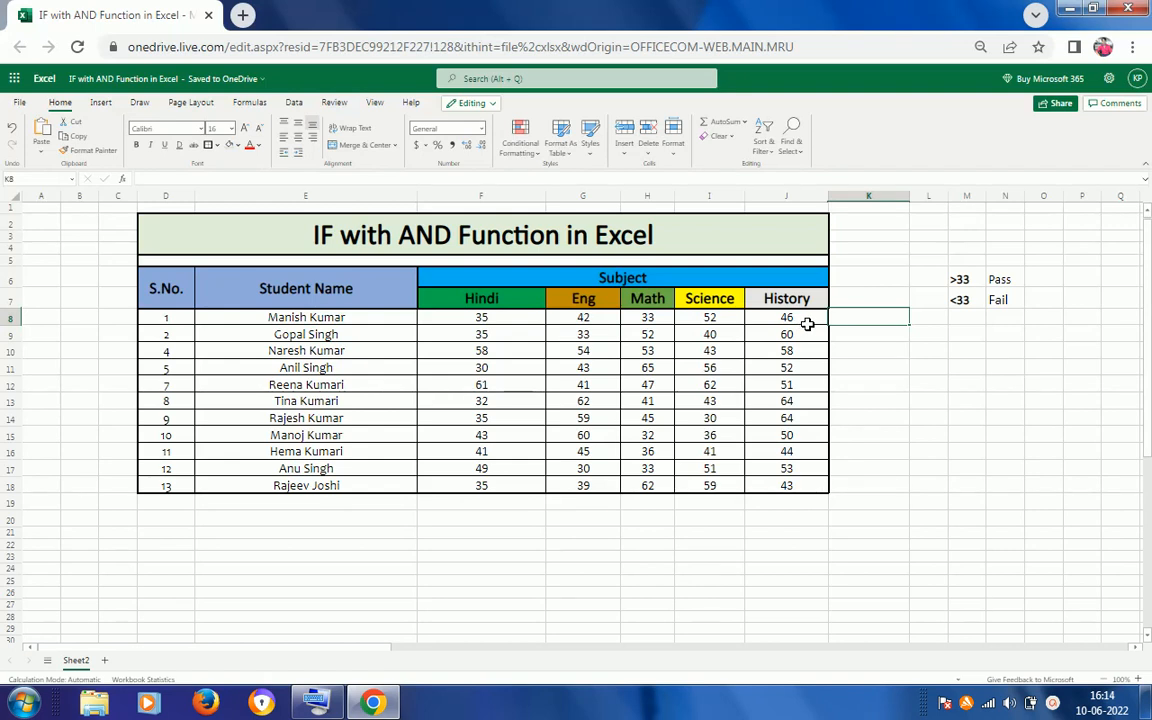
pyautogui.write('=i')
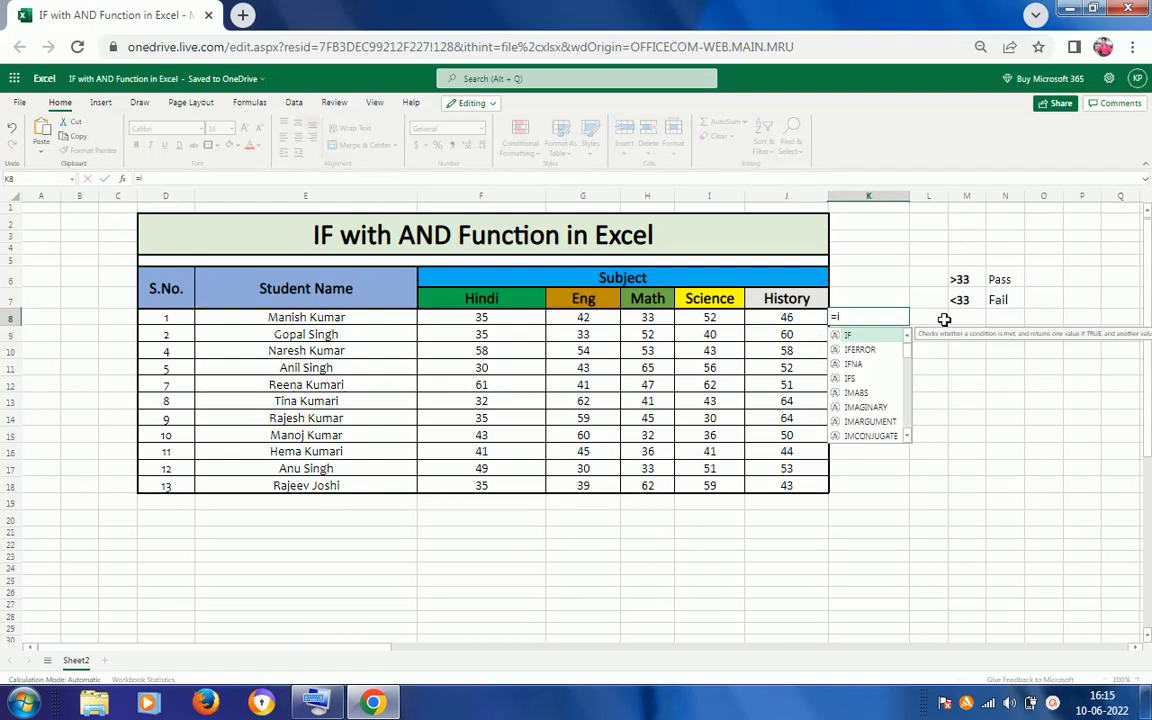
pyautogui.press('Tab')
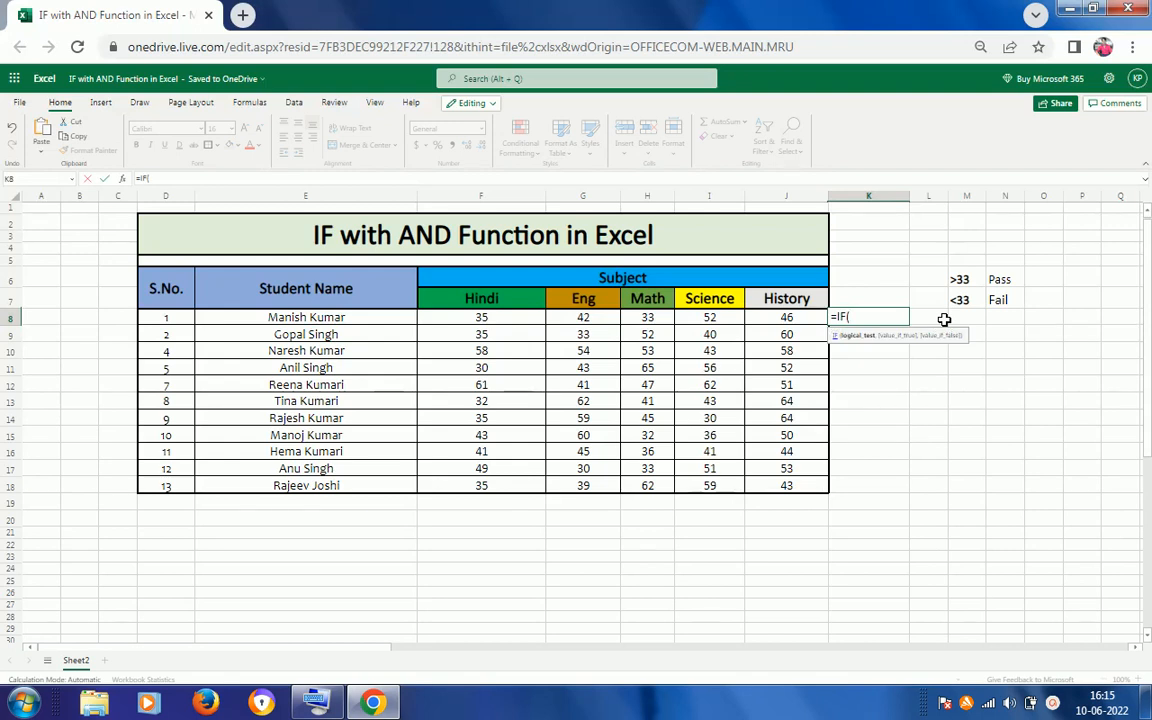
pyautogui.click(802, 318)
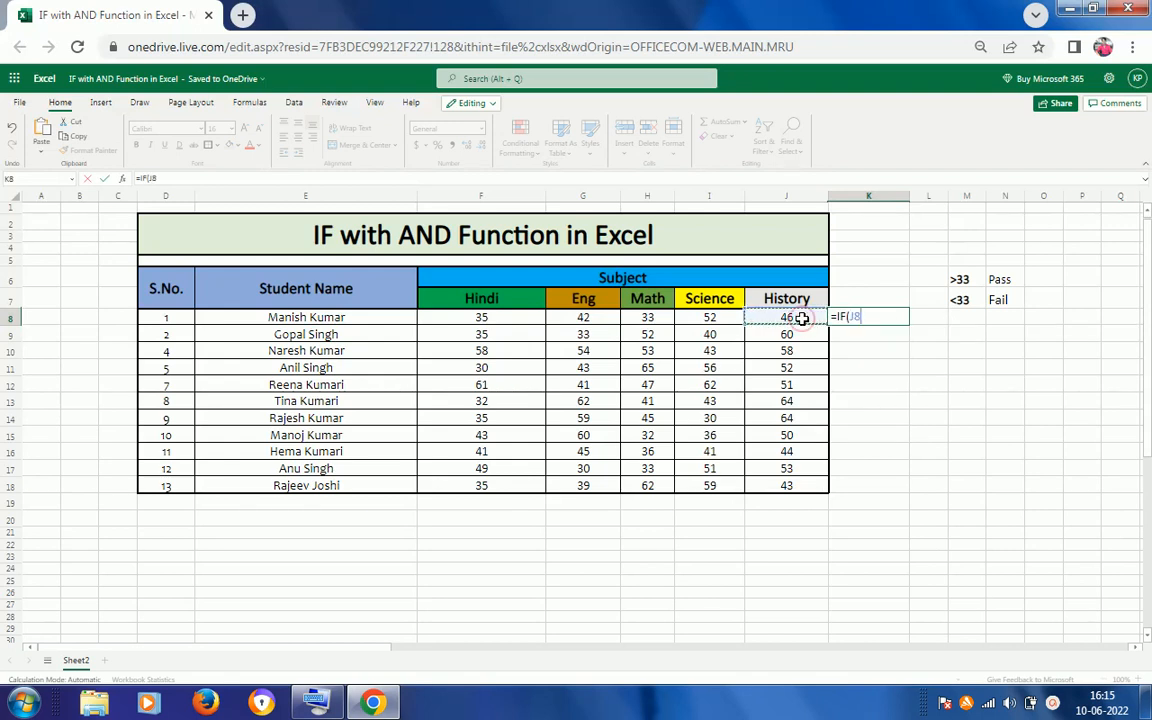
pyautogui.write('>')
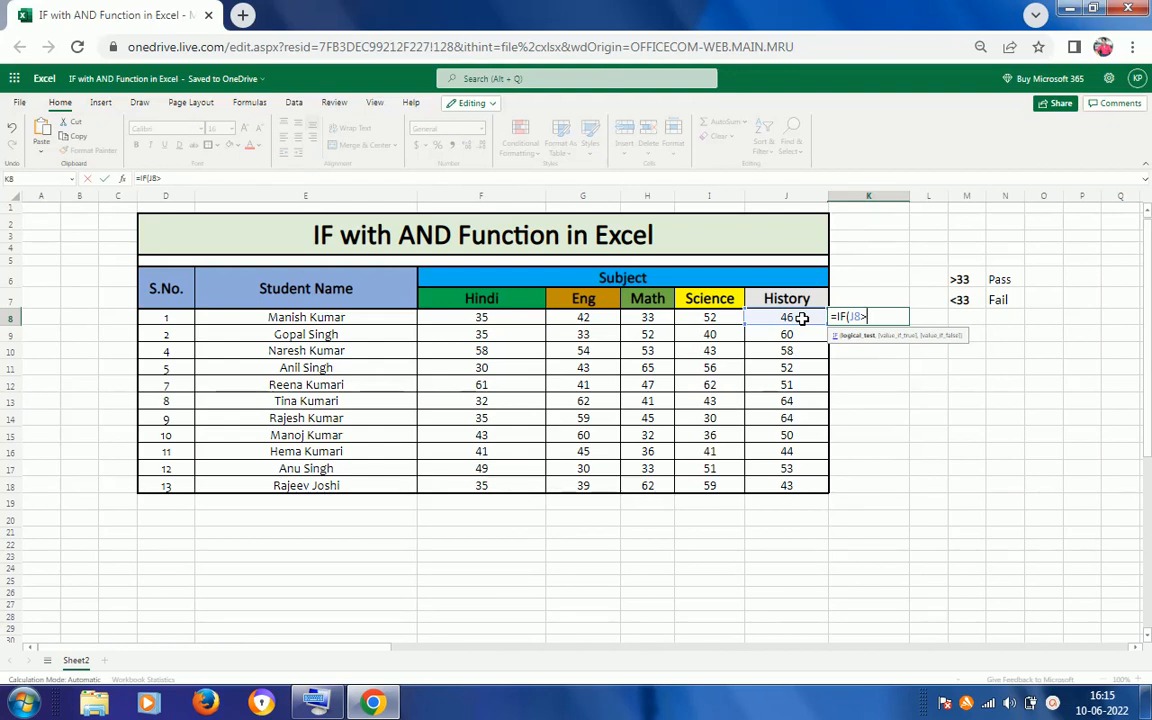
pyautogui.write('33,')
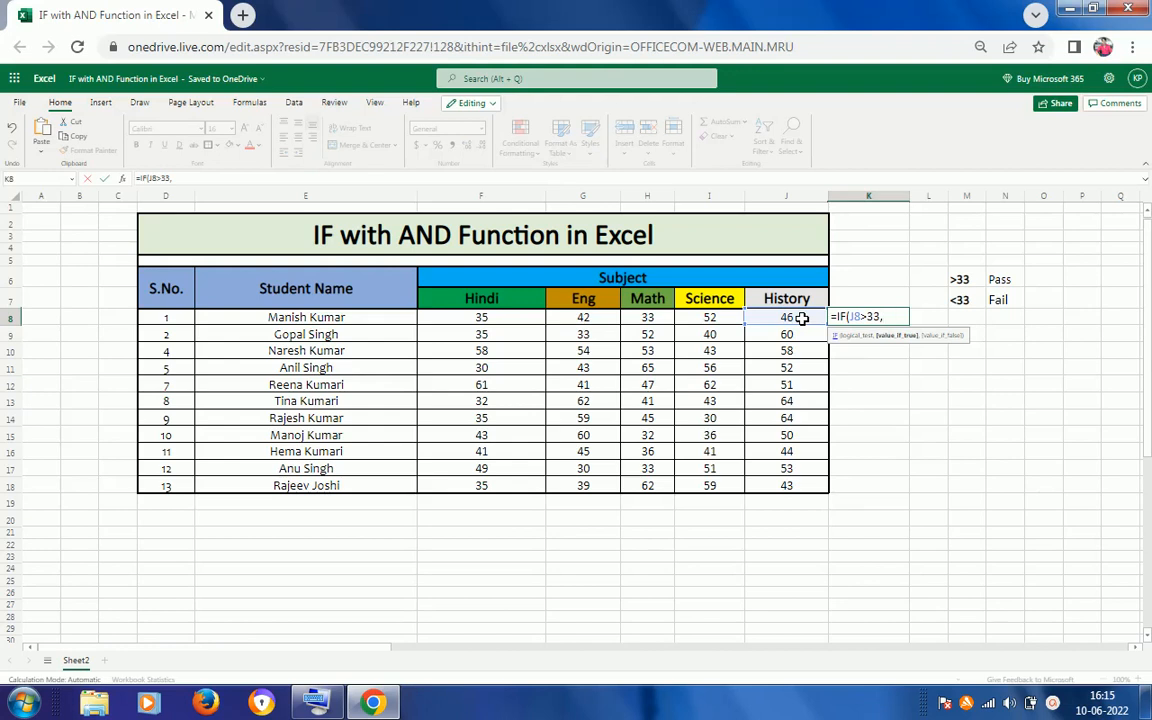
# Add "Pass" as the value-if-true argument of the IF formula in K8, using the on-screen keyboard for the word.
pyautogui.write('"')
pyautogui.click(317, 702)
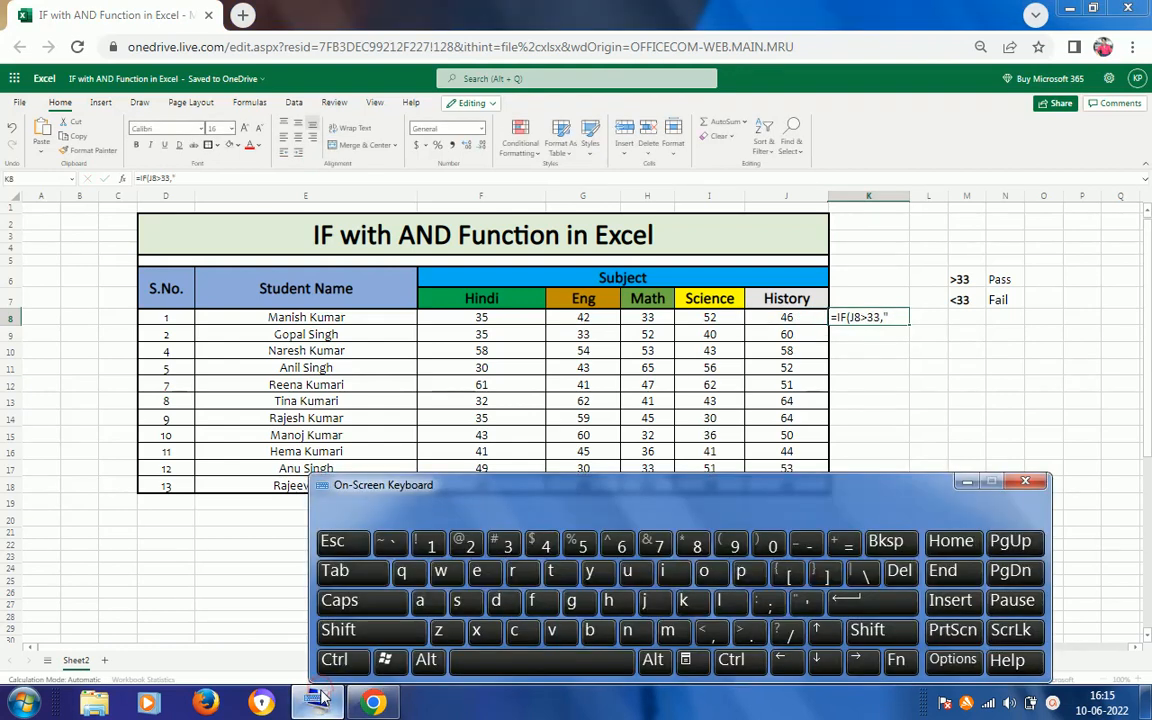
pyautogui.click(896, 319)
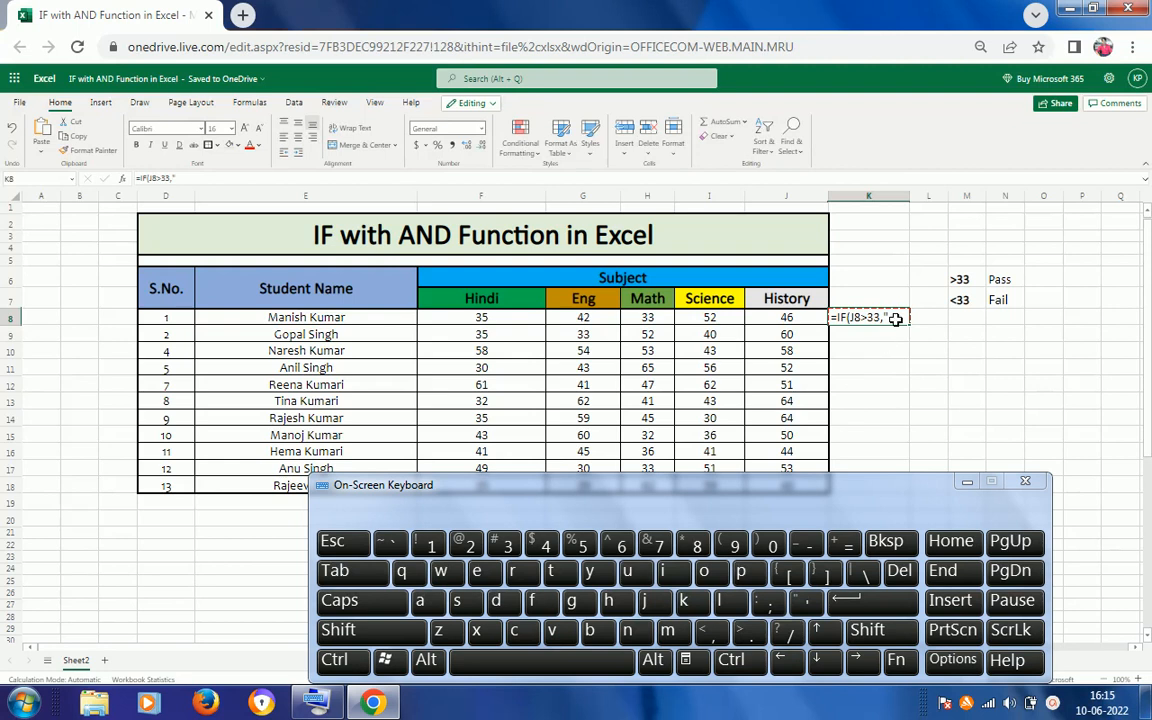
pyautogui.doubleClick(896, 319)
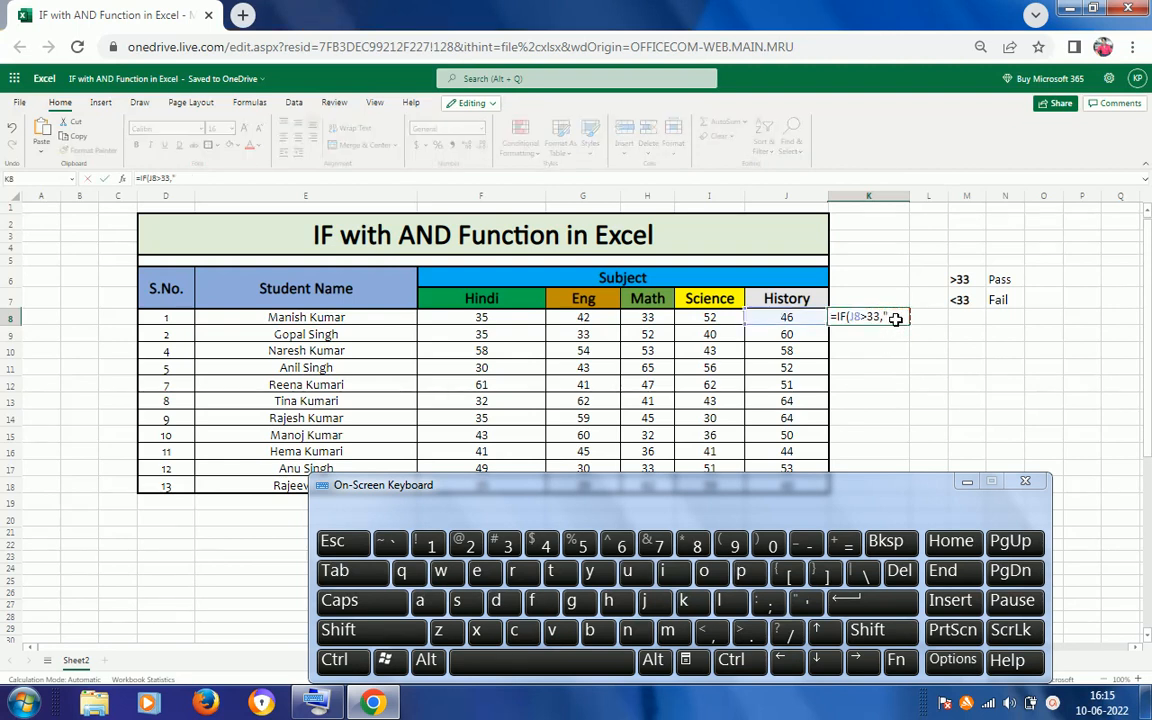
pyautogui.click(395, 635)
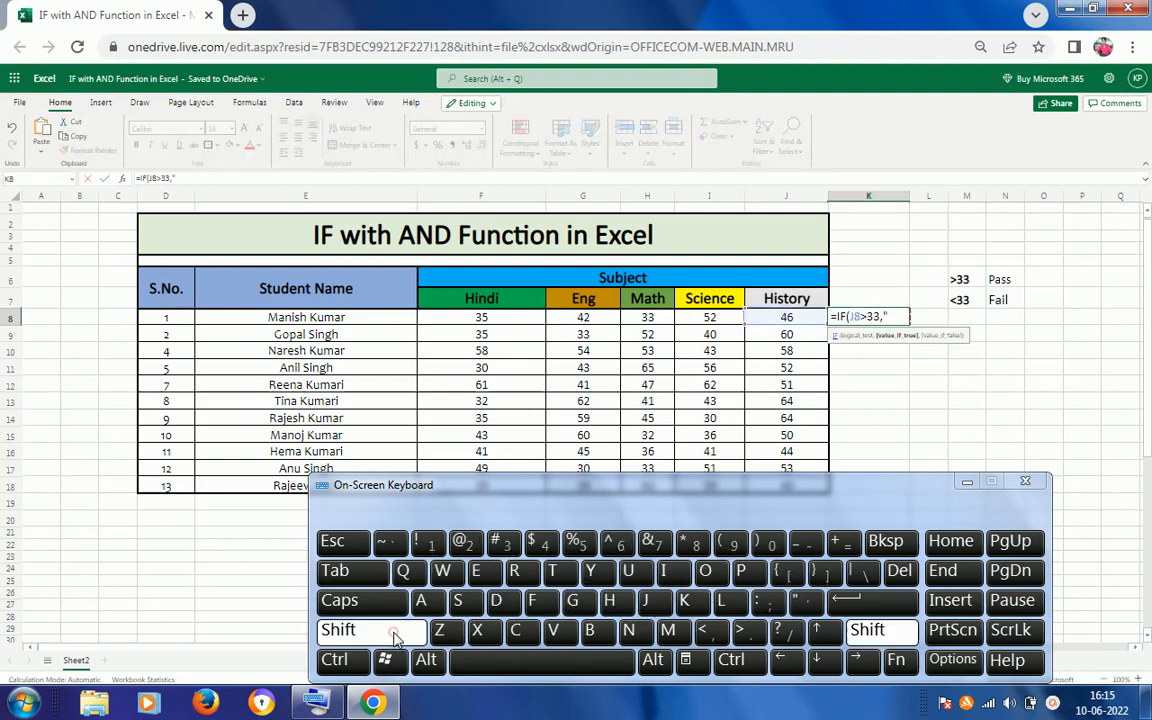
pyautogui.click(740, 571)
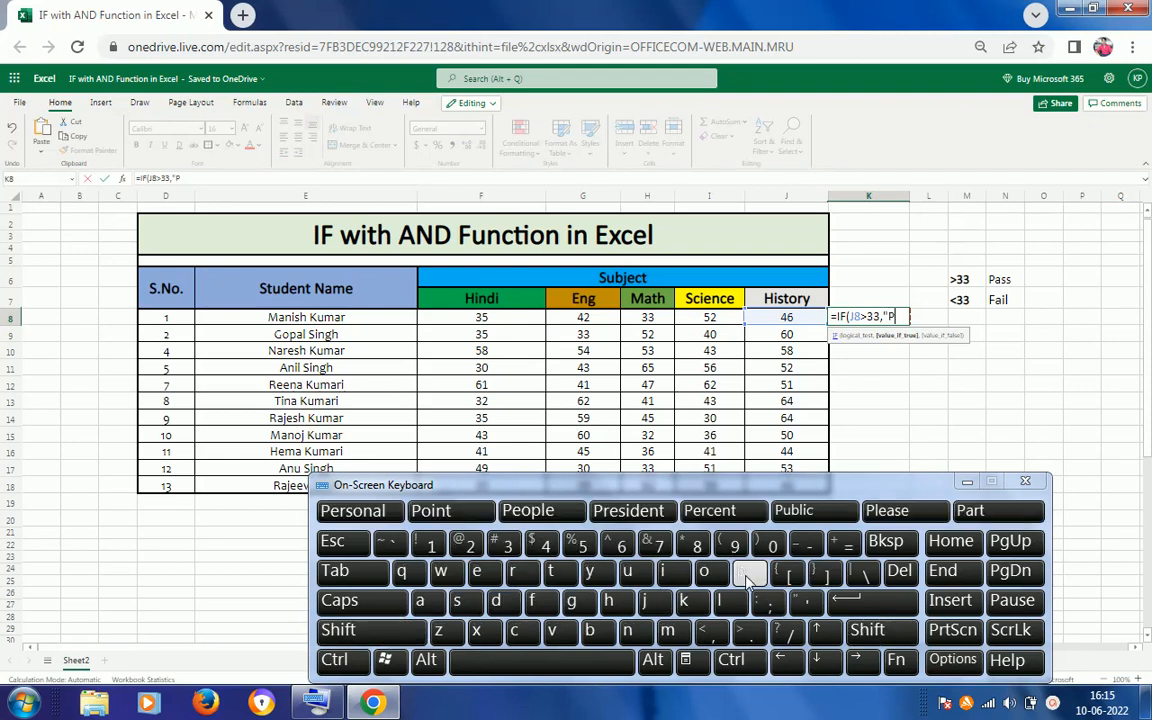
pyautogui.click(421, 601)
pyautogui.click(460, 603)
pyautogui.click(460, 603)
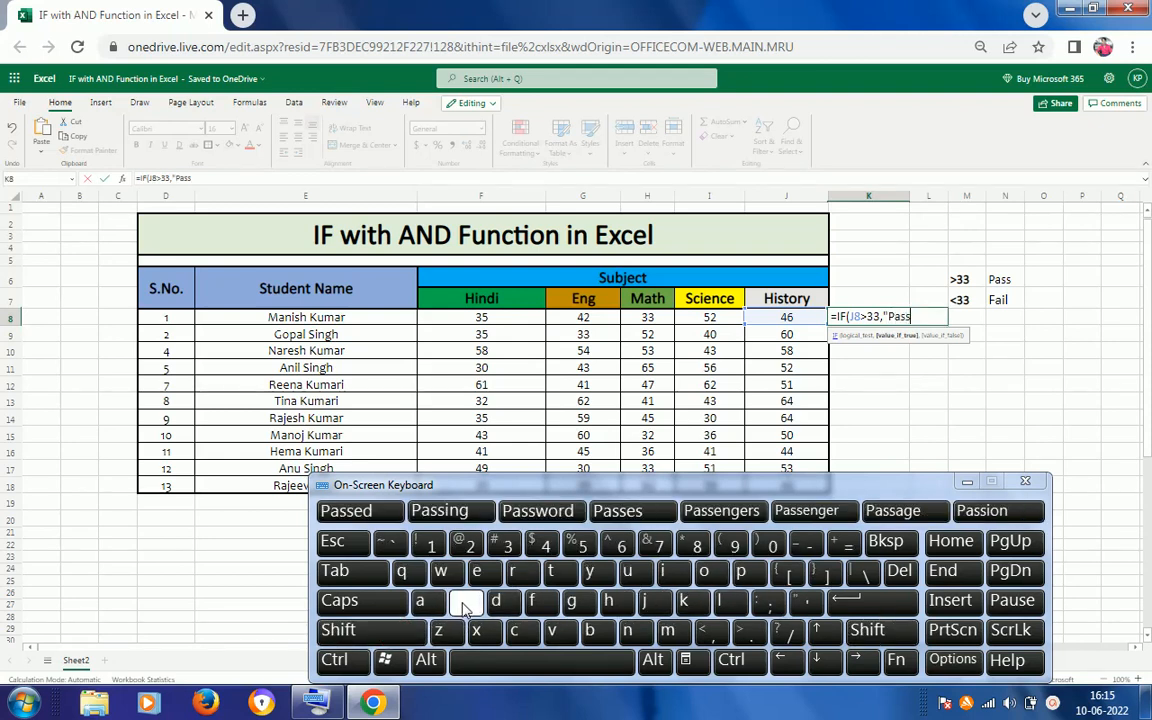
pyautogui.write('",')
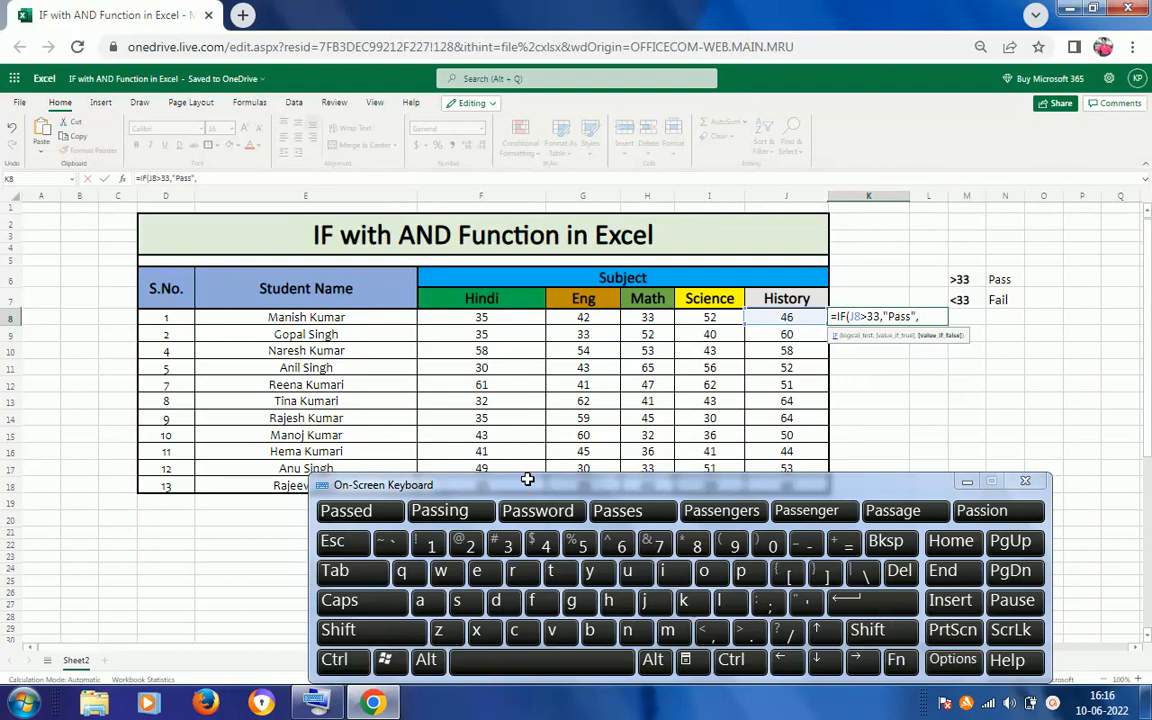
# Add "Fail" as the value-if-false argument, then close and enter the formula =IF(J8>33,"Pass","Fail") in K8.
pyautogui.write('"')
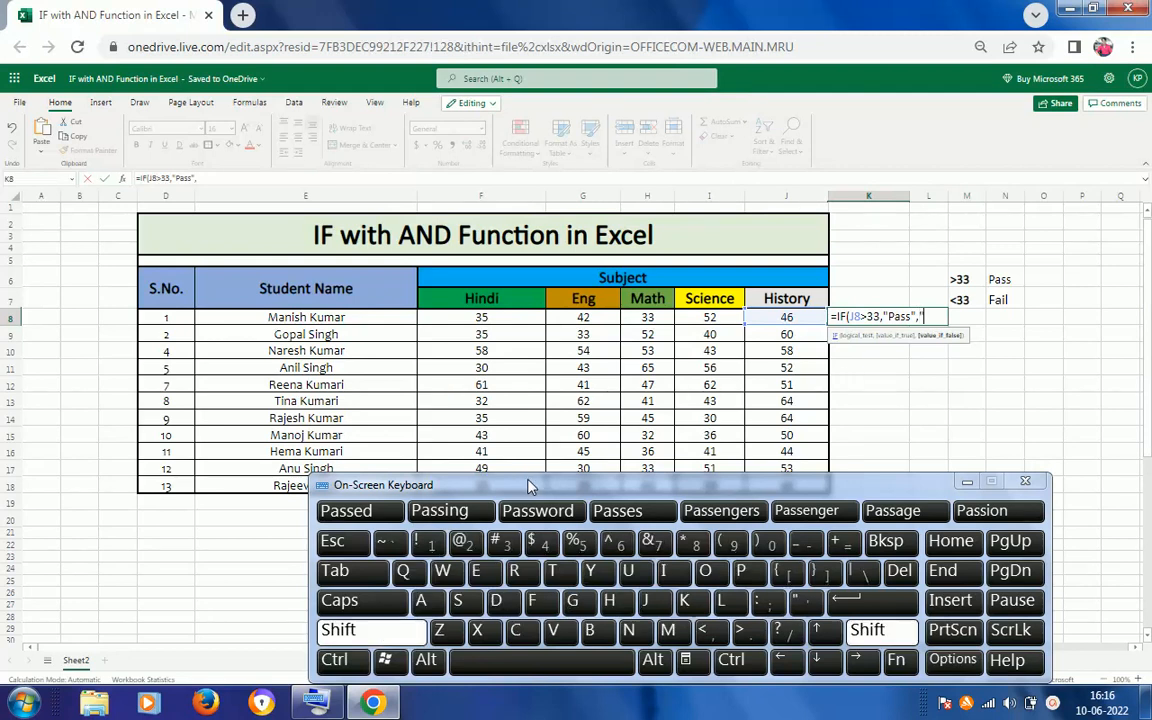
pyautogui.click(336, 630)
pyautogui.click(533, 605)
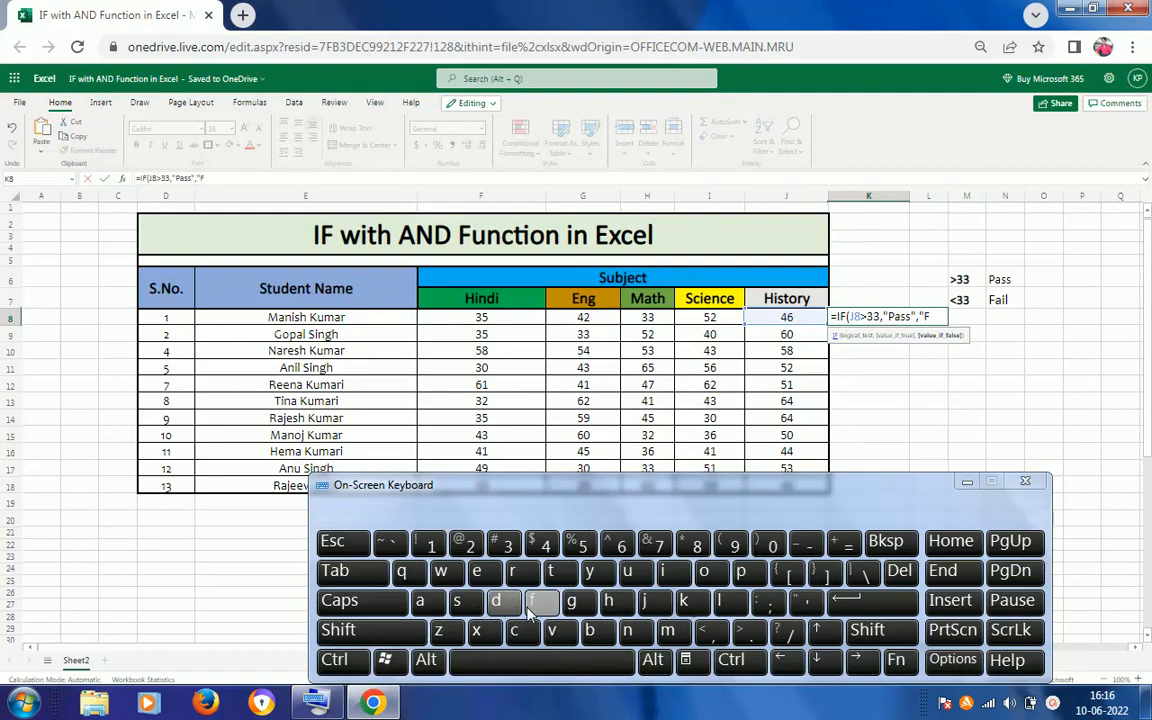
pyautogui.click(424, 600)
pyautogui.click(670, 572)
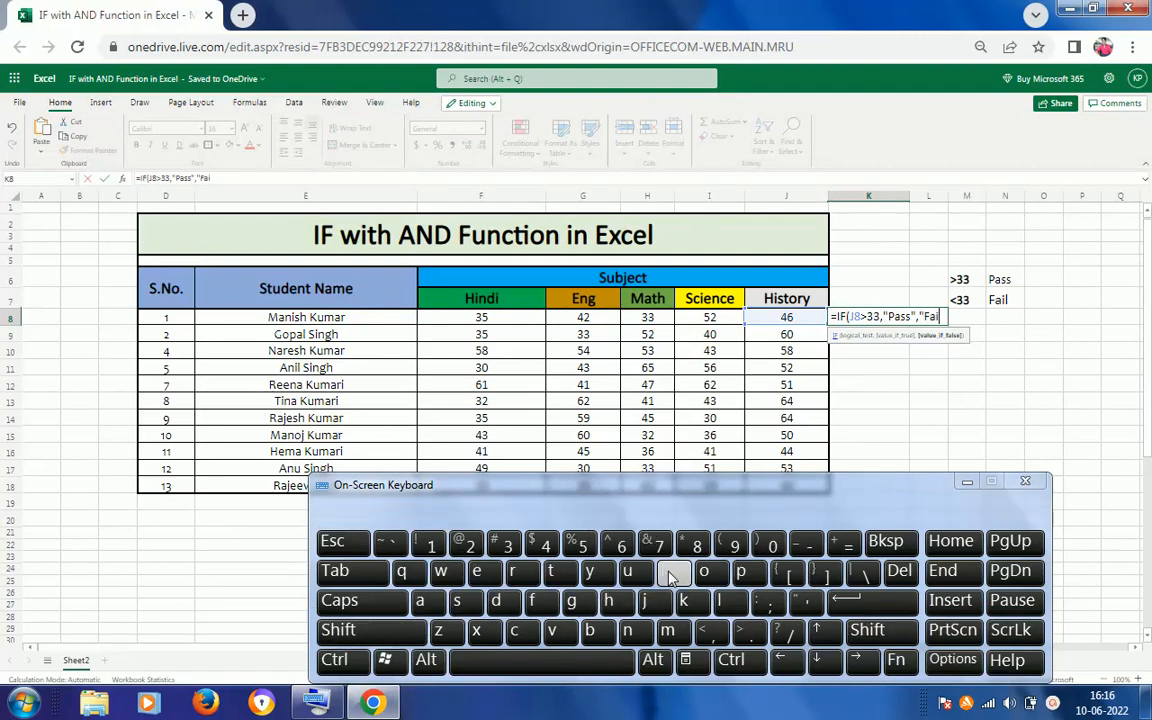
pyautogui.click(727, 601)
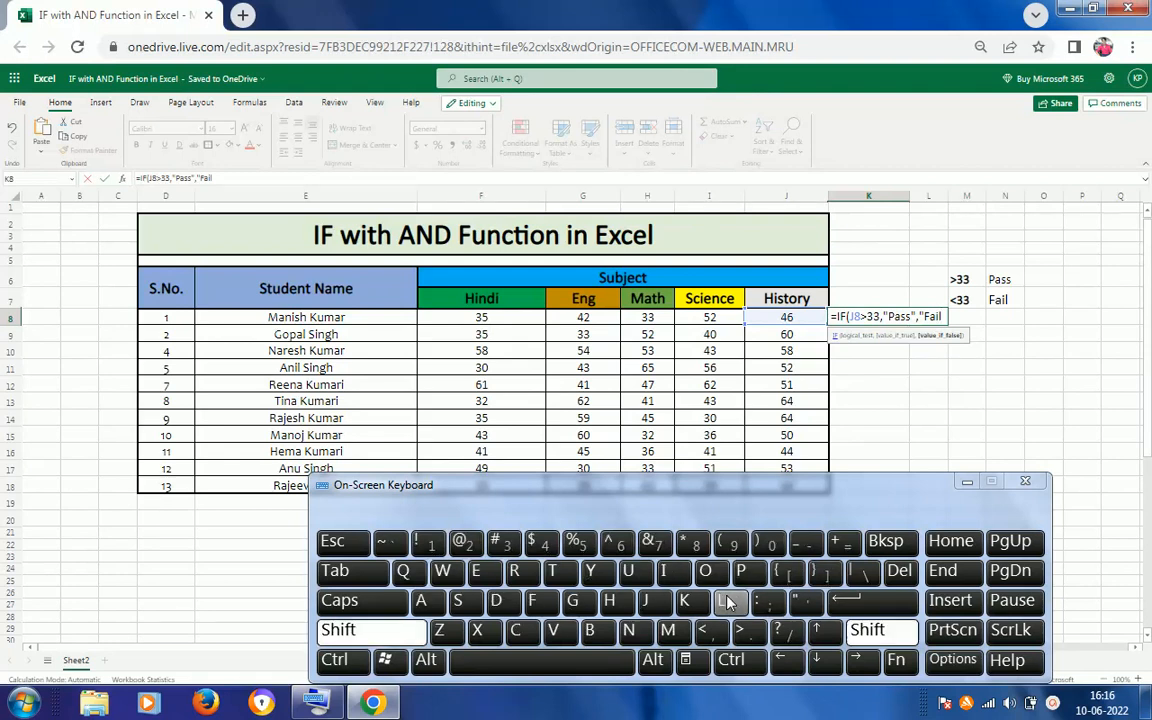
pyautogui.write('"')
pyautogui.press('shift')
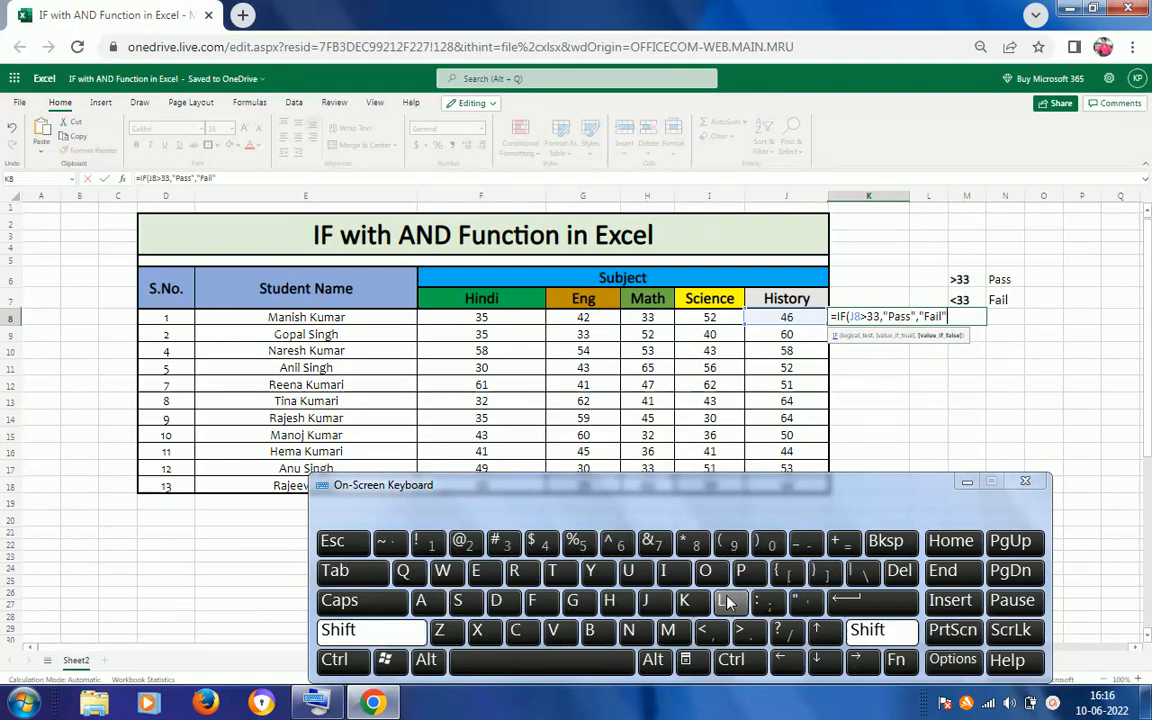
pyautogui.write(')')
pyautogui.hotkey('ctrl', 'Return')
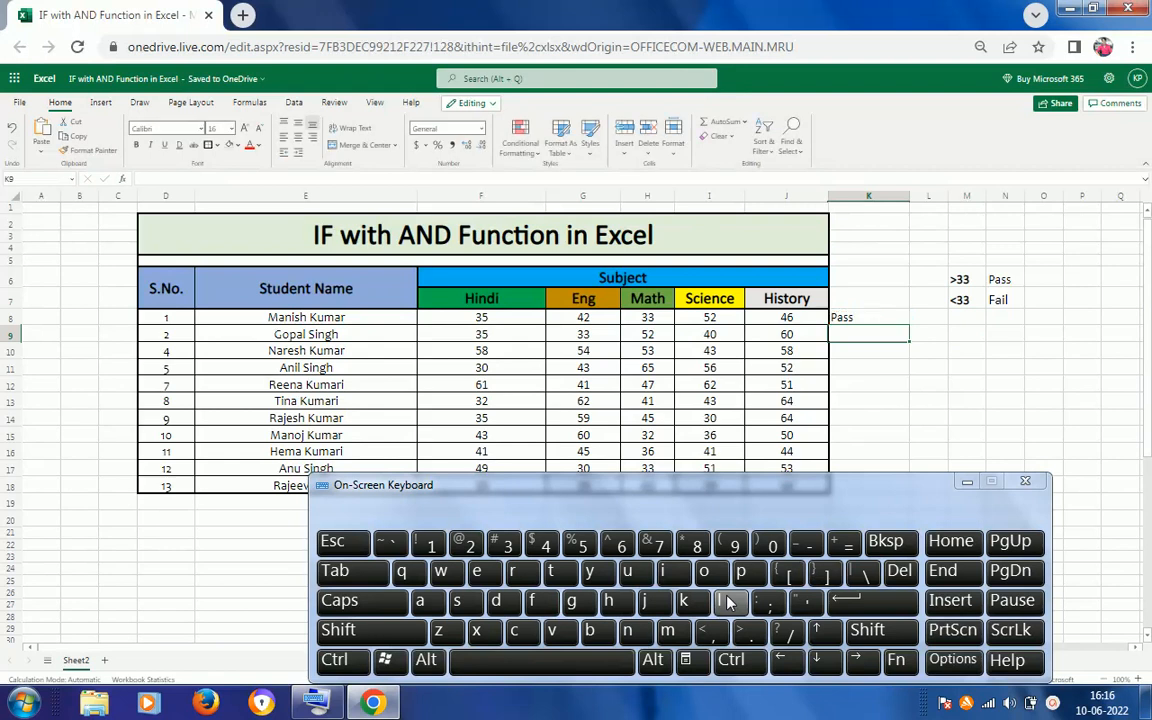
# Minimize the on-screen keyboard and copy the K8 formula down through K18 for all students.
pyautogui.click(966, 482)
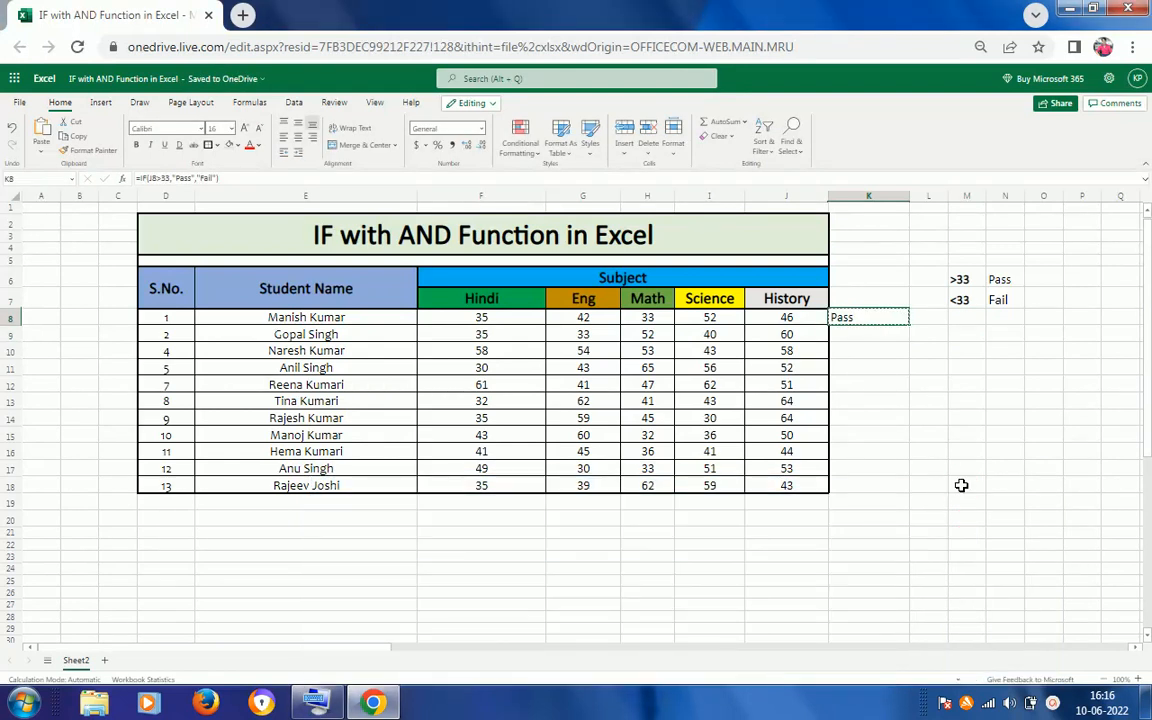
pyautogui.hotkey('ctrl', 'c')
pyautogui.keyDown('shift'); pyautogui.click(884, 484); pyautogui.keyUp('shift')
pyautogui.hotkey('ctrl', 'v')
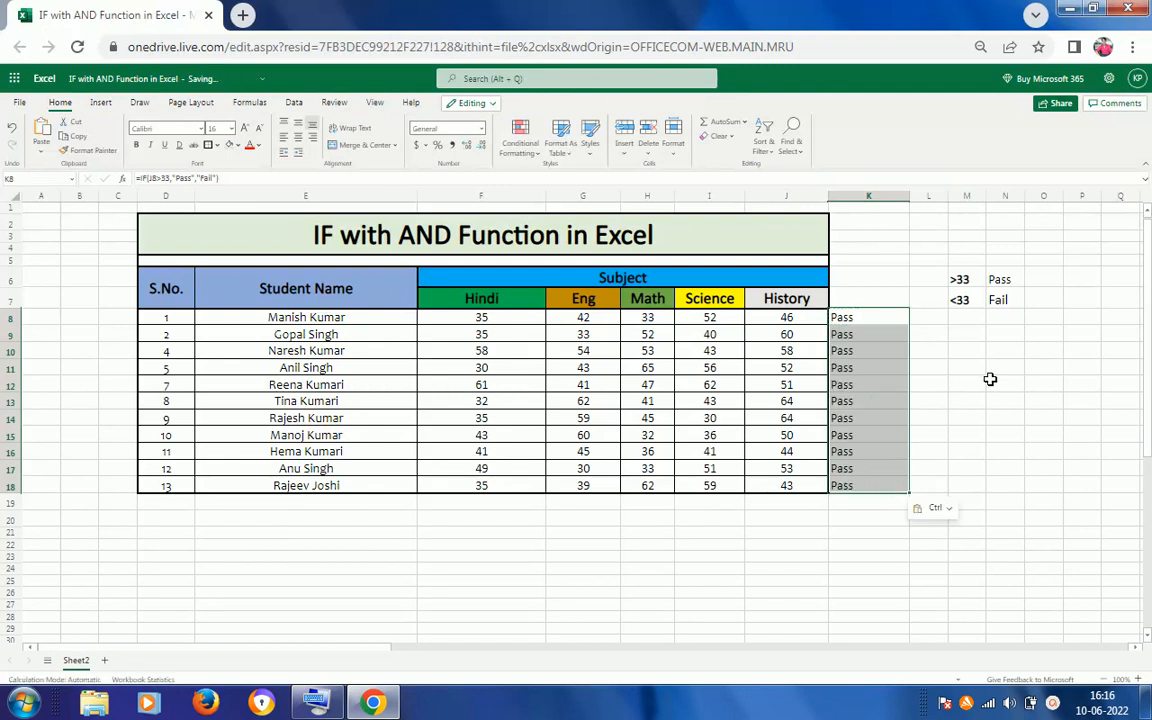
# Set the History mark in J9 to 30 to test the pass/fail formula.
pyautogui.click(852, 336)
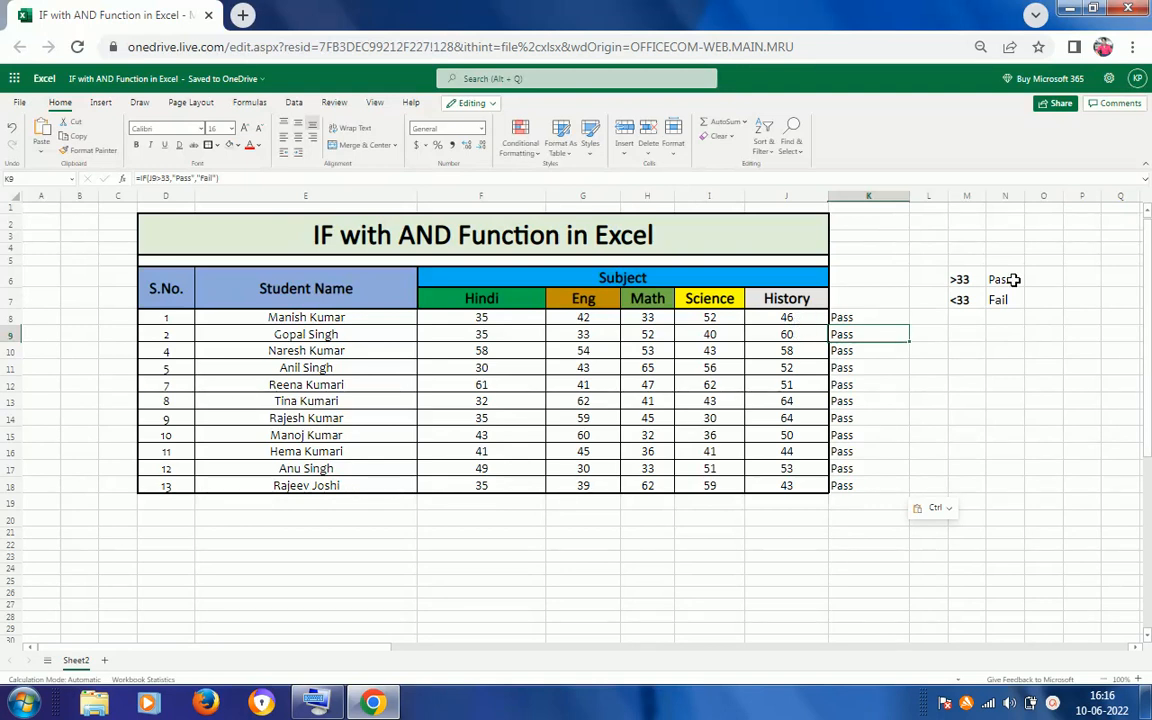
pyautogui.click(795, 339)
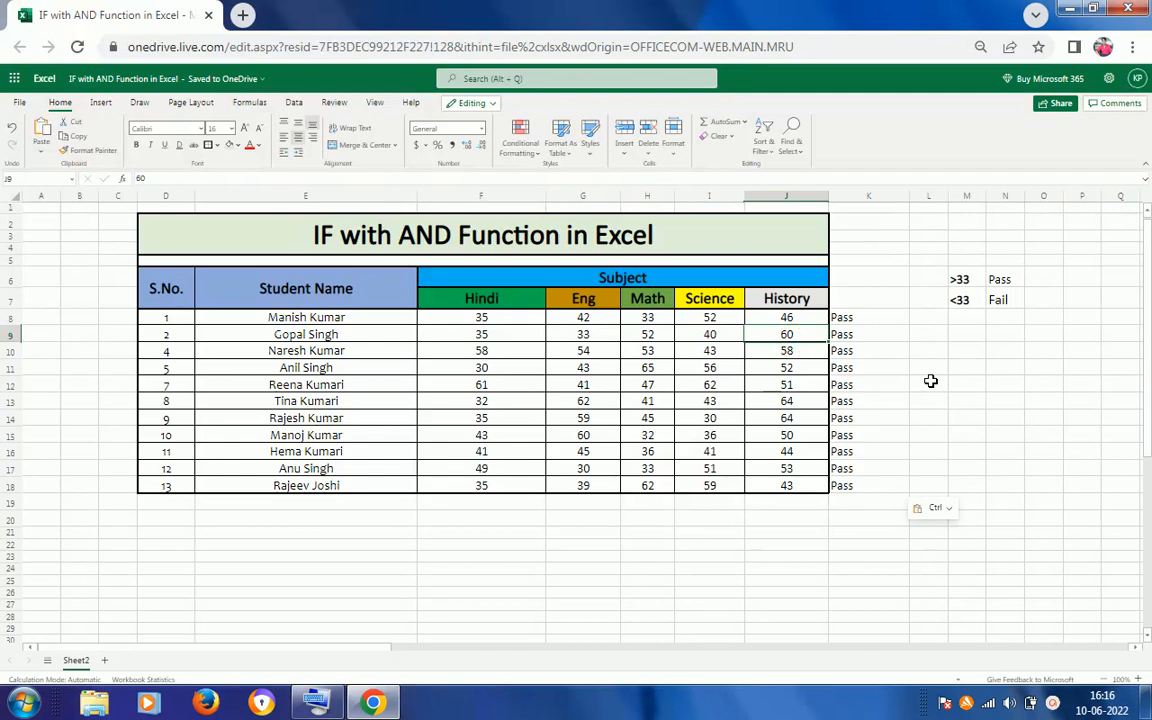
pyautogui.write('30')
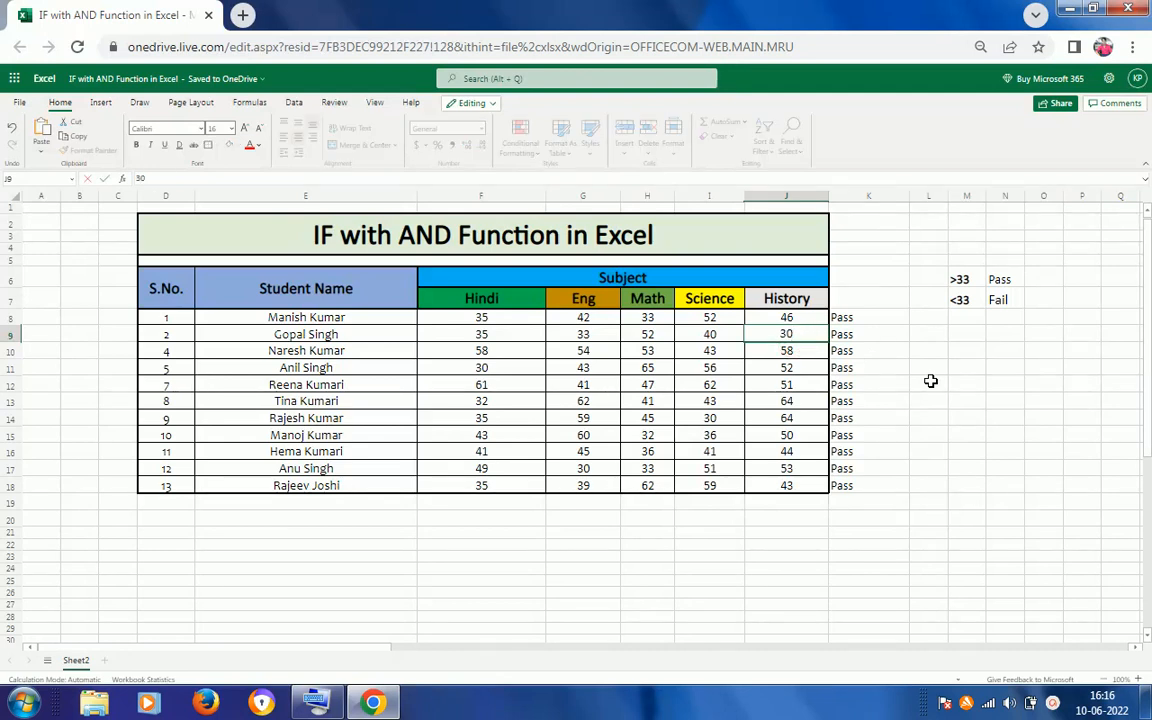
pyautogui.press('Tab')
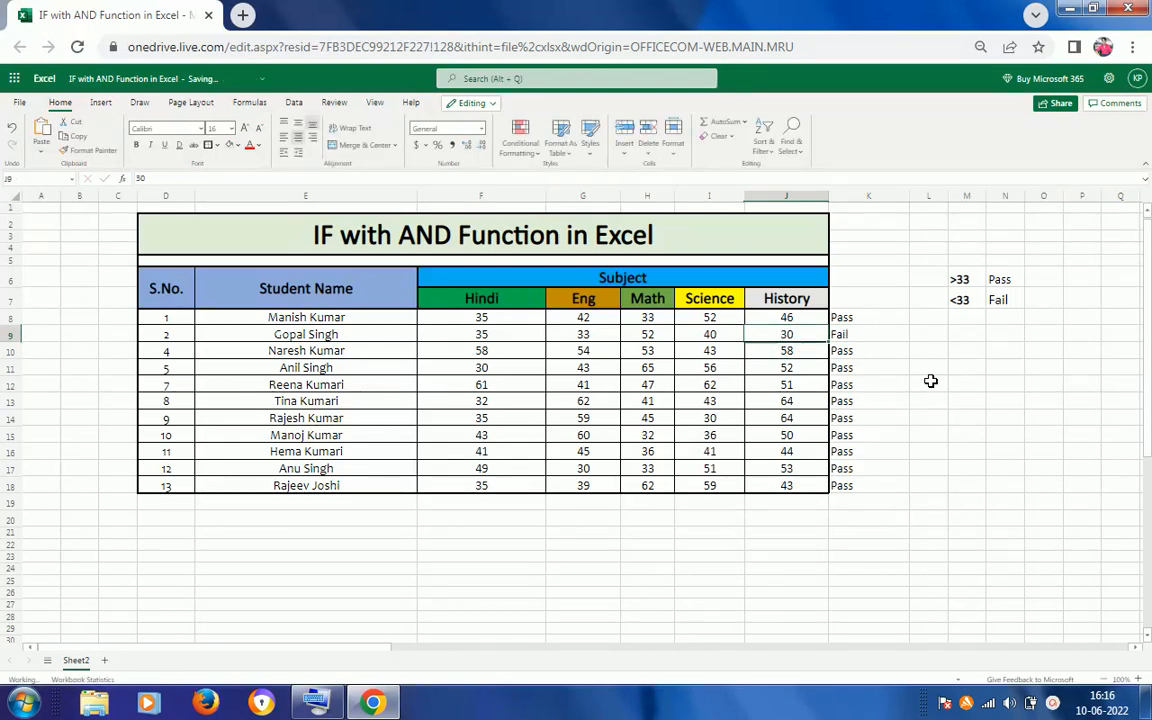
# Set the History mark in J12 to 25.
pyautogui.press('Left')
pyautogui.press('Down')
pyautogui.press('Down')
pyautogui.press('Down')
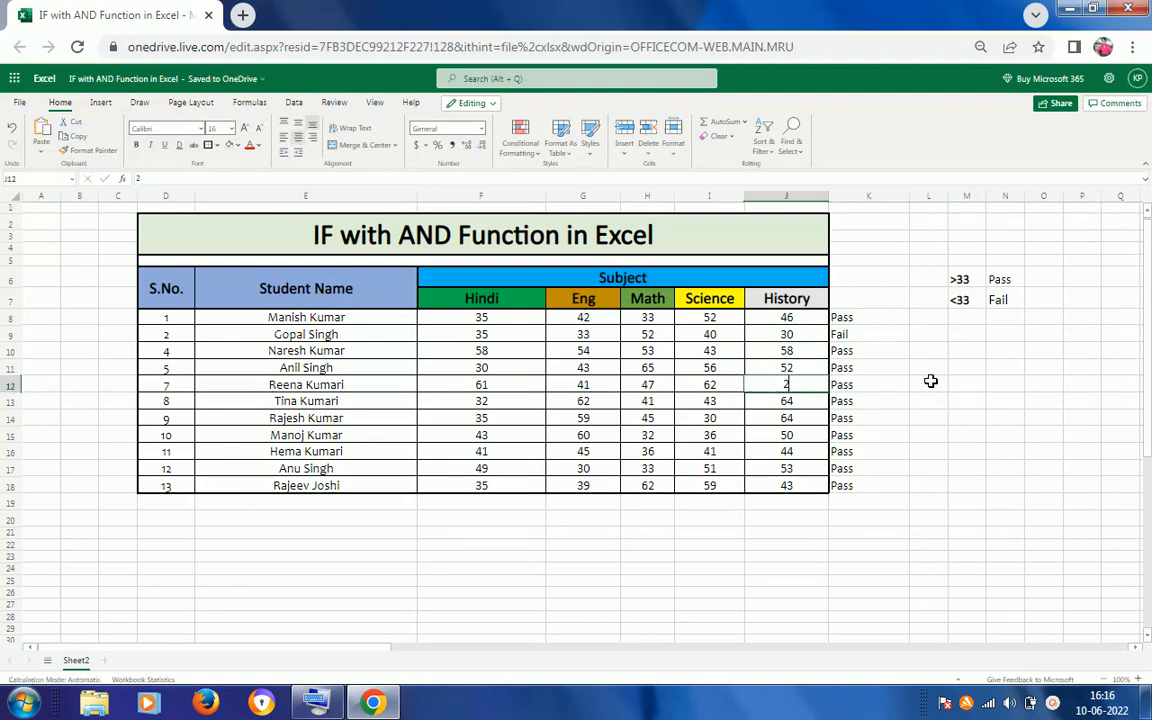
pyautogui.write('25')
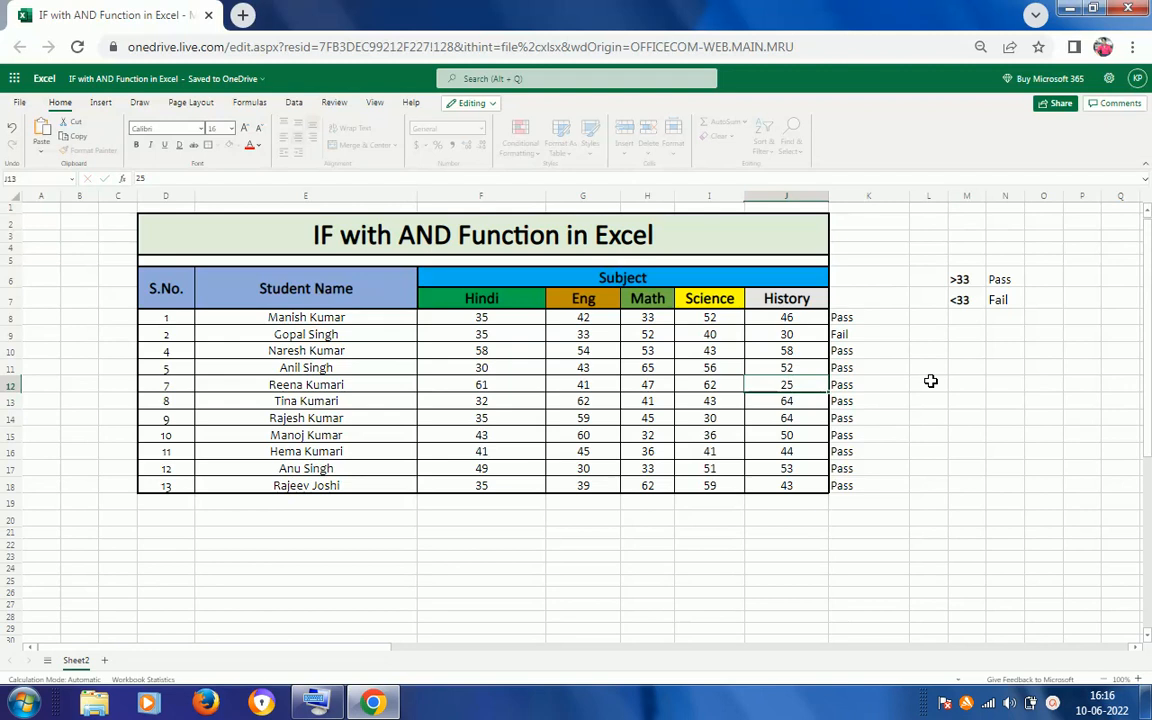
pyautogui.press('Return')
# Set the History mark in J9 to 50 and return to the History mark in J12.
pyautogui.press('Up')
pyautogui.press('Up')
pyautogui.press('Up')
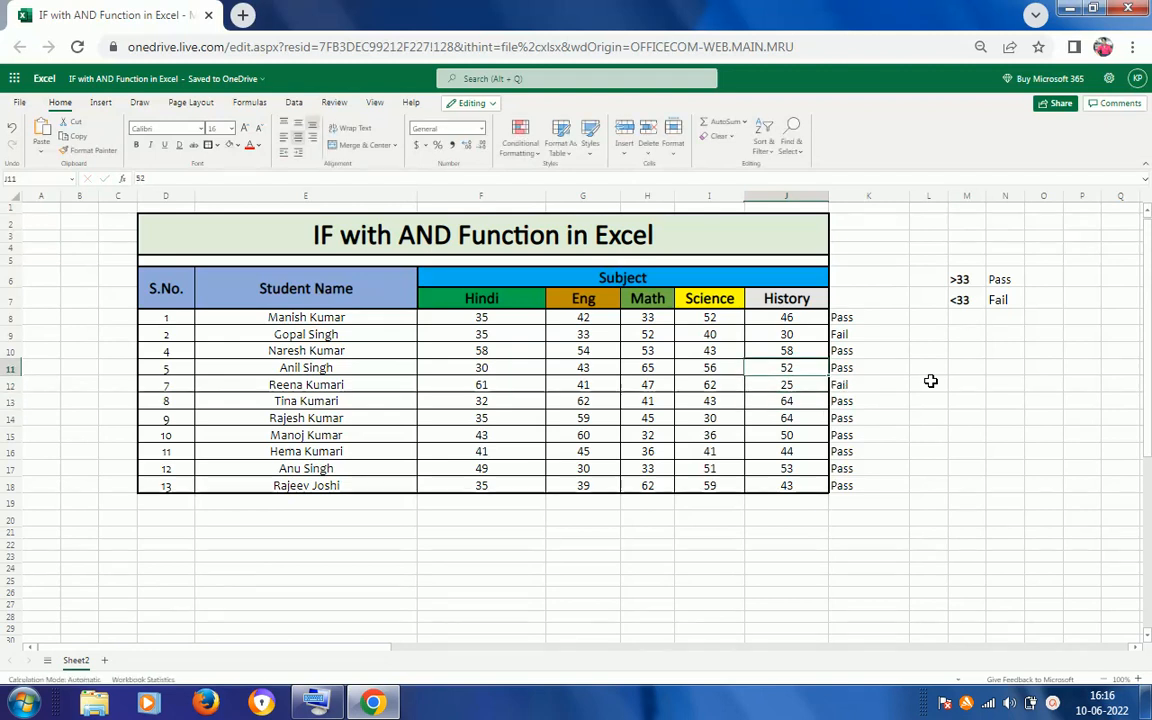
pyautogui.write('50')
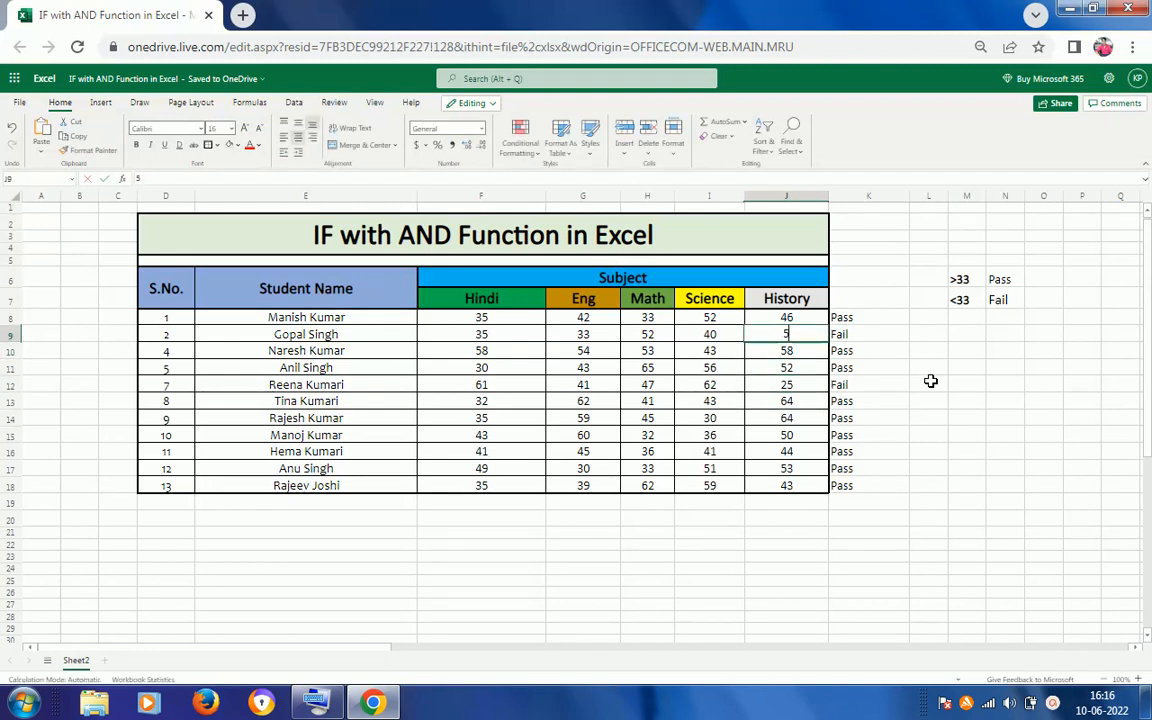
pyautogui.press('Return')
pyautogui.press('Down')
pyautogui.press('Down')
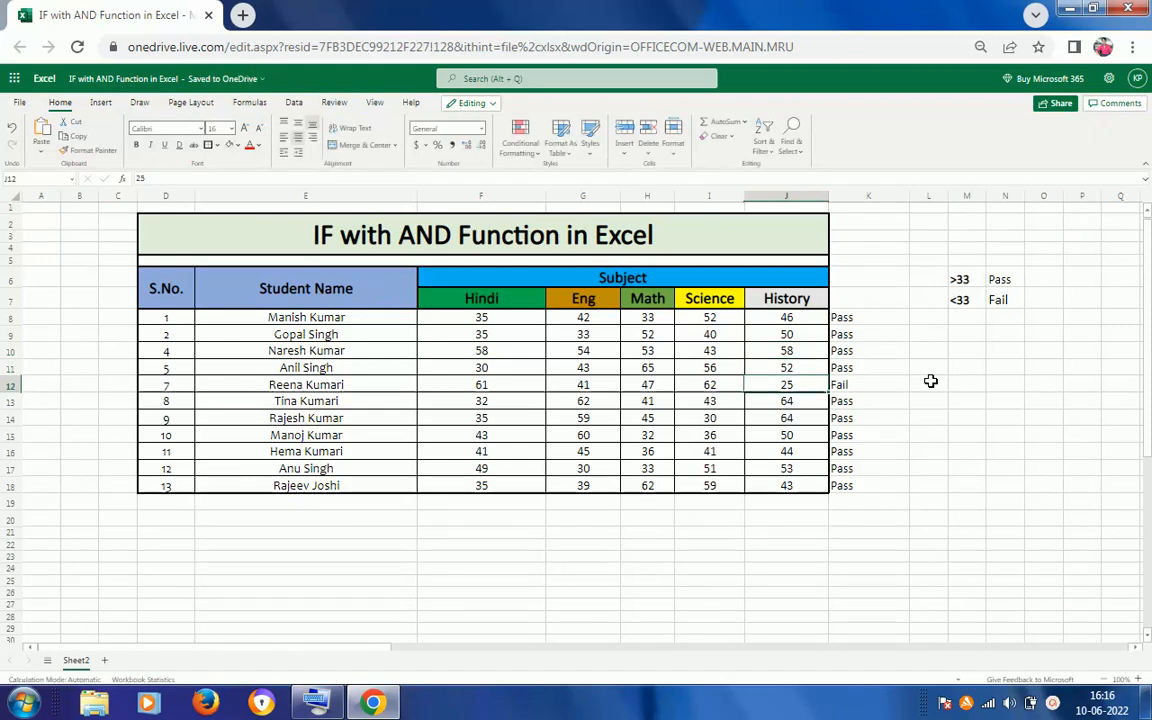
# Set the History mark in J12 to 34 and move to the result cell K12.
pyautogui.write('34')
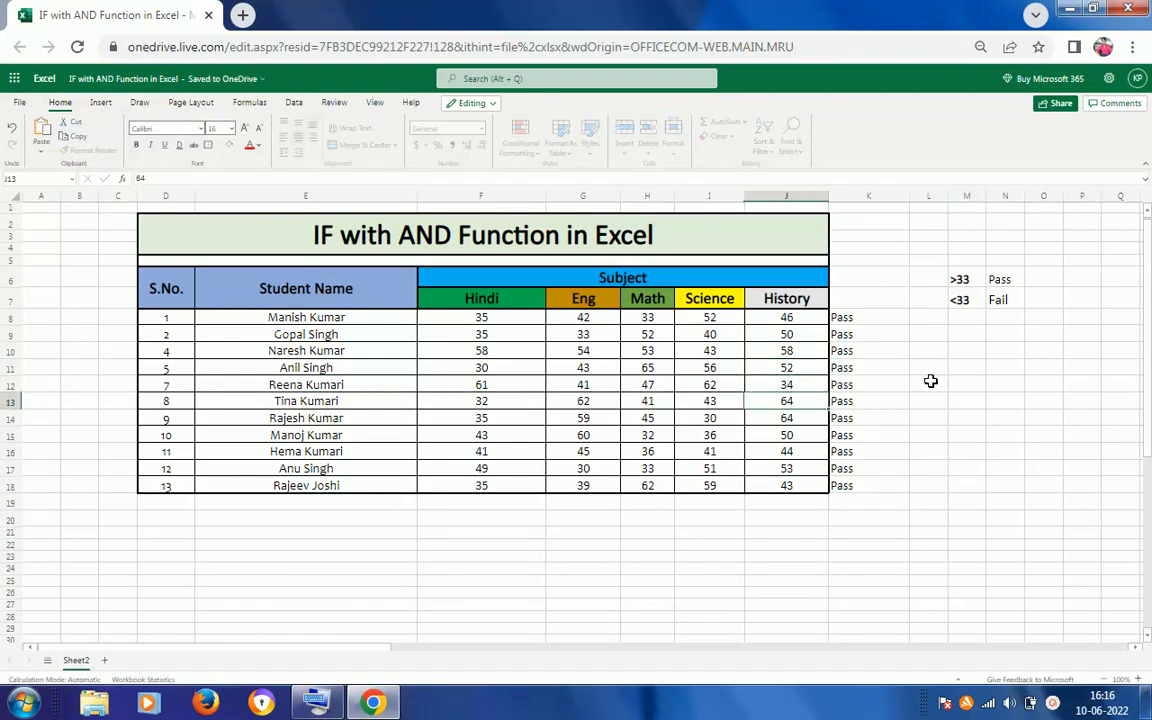
pyautogui.press('Tab')
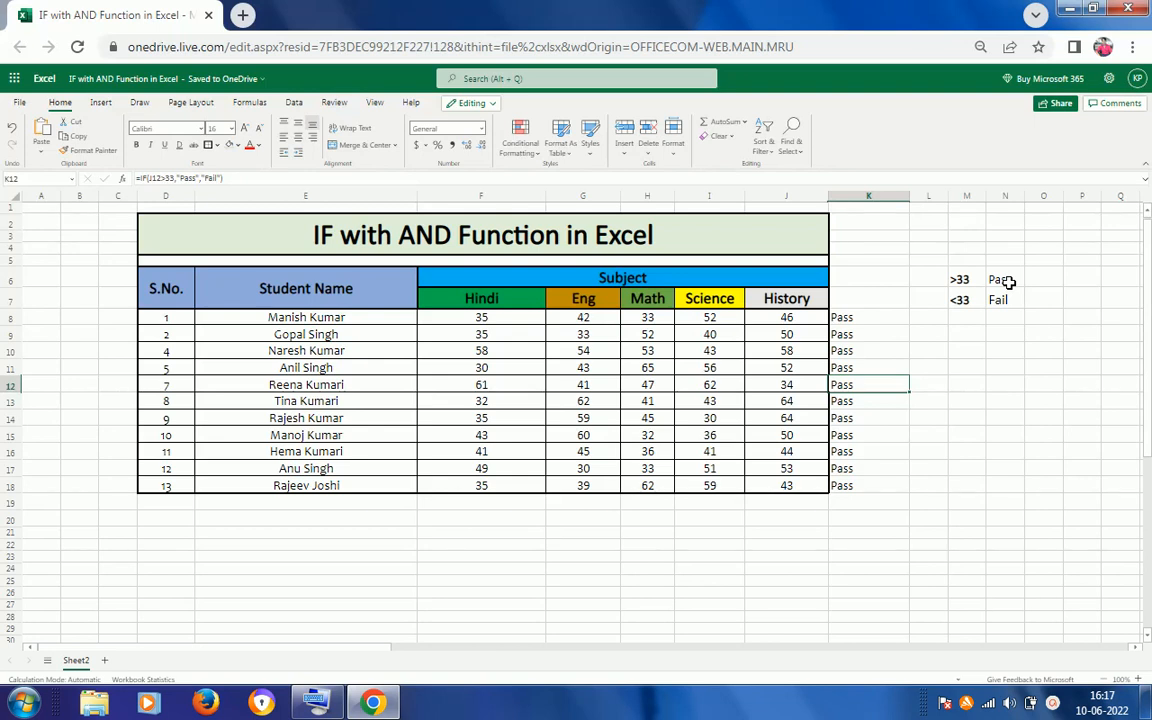
# Clear the pass/fail formulas from the result cells K8 through K18.
pyautogui.click(863, 319)
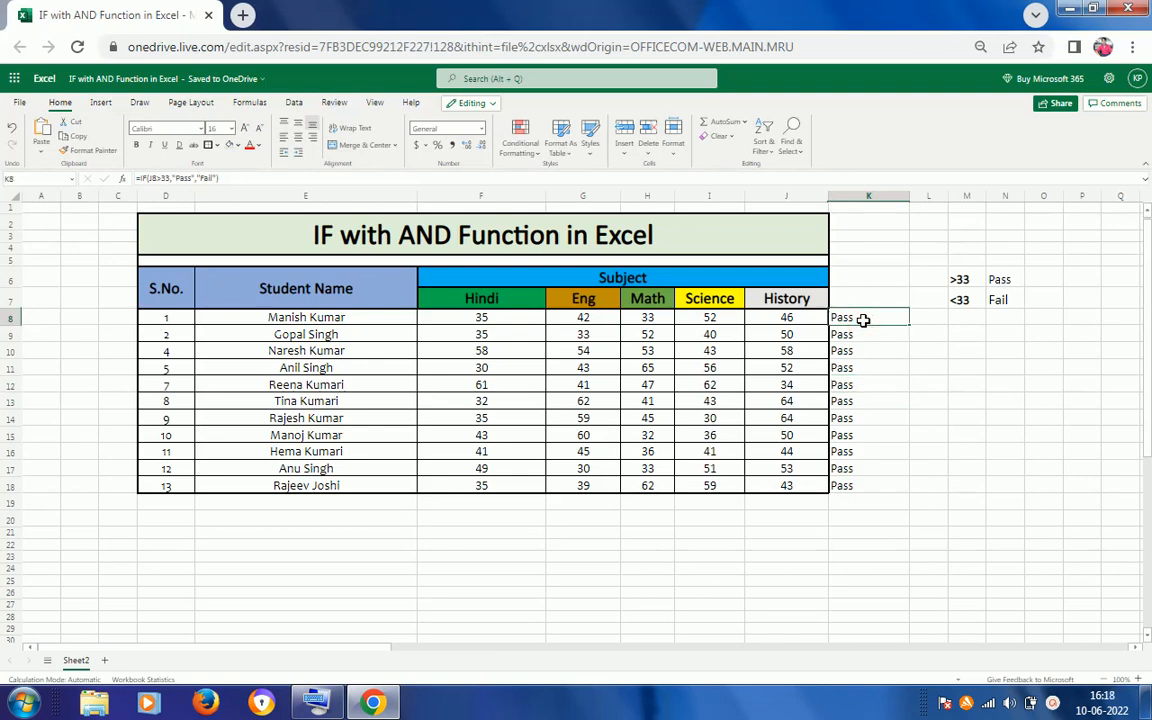
pyautogui.hotkey('shift', 'Down')
pyautogui.hotkey('shift', 'Down')
pyautogui.hotkey('shift', 'Down')
pyautogui.hotkey('shift', 'Down')
pyautogui.hotkey('shift', 'Down')
pyautogui.hotkey('shift', 'Down')
pyautogui.hotkey('shift', 'Down')
pyautogui.hotkey('shift', 'Down')
pyautogui.hotkey('shift', 'Down')
pyautogui.hotkey('shift', 'Down')
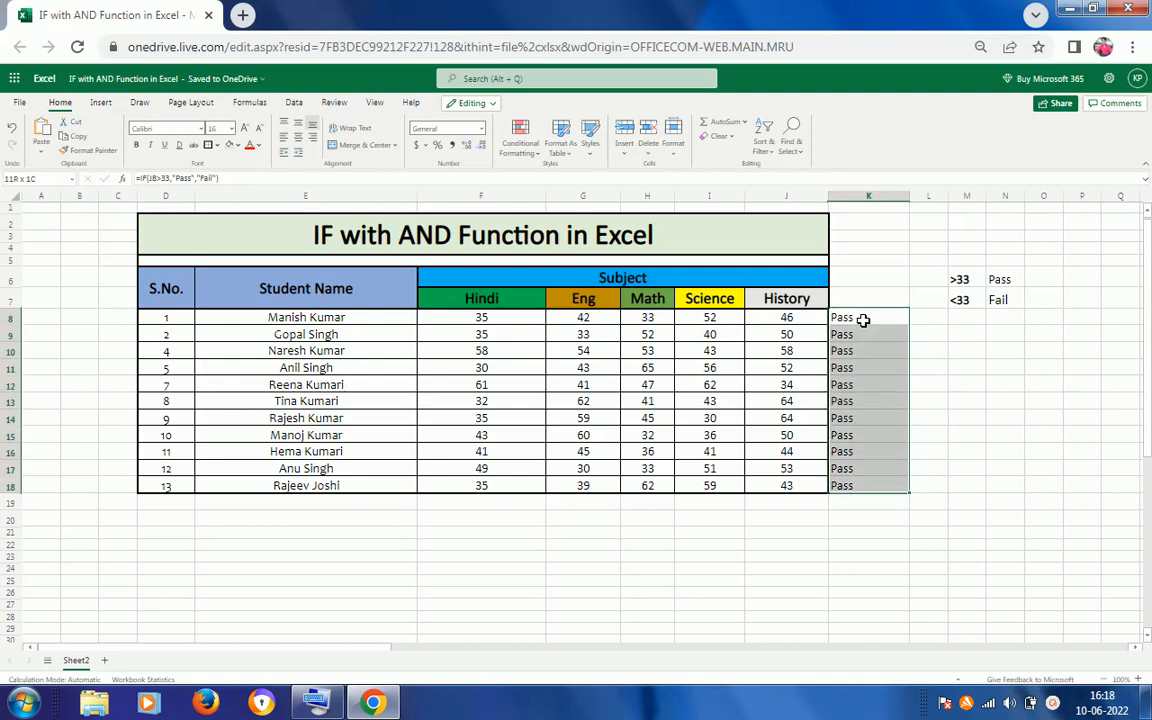
pyautogui.press('Delete')
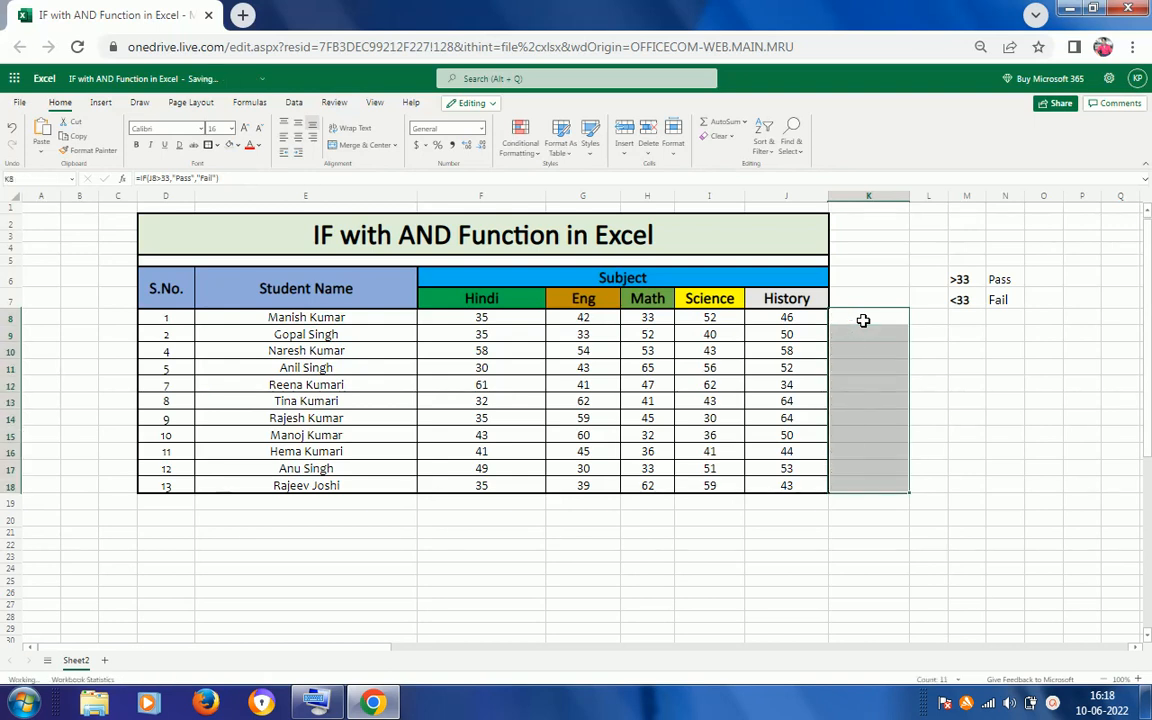
# Start an IF formula in K8, bring up the on-screen keyboard and nest the AND function as the logical test.
pyautogui.click(870, 317)
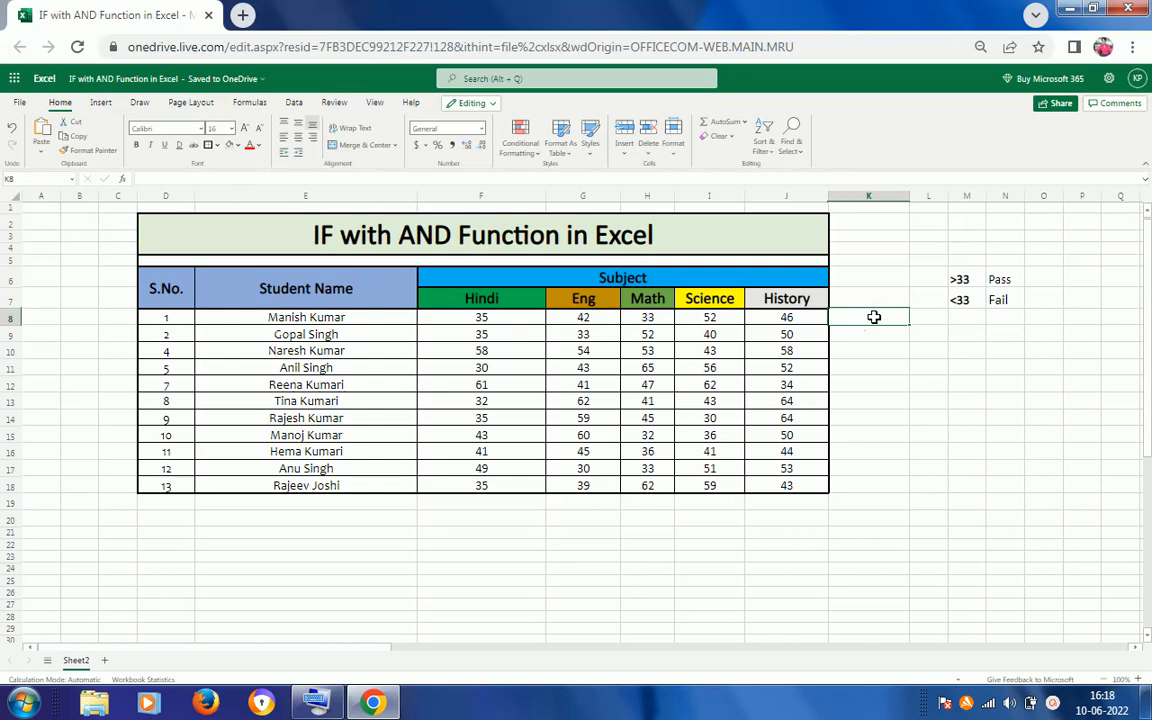
pyautogui.write('=')
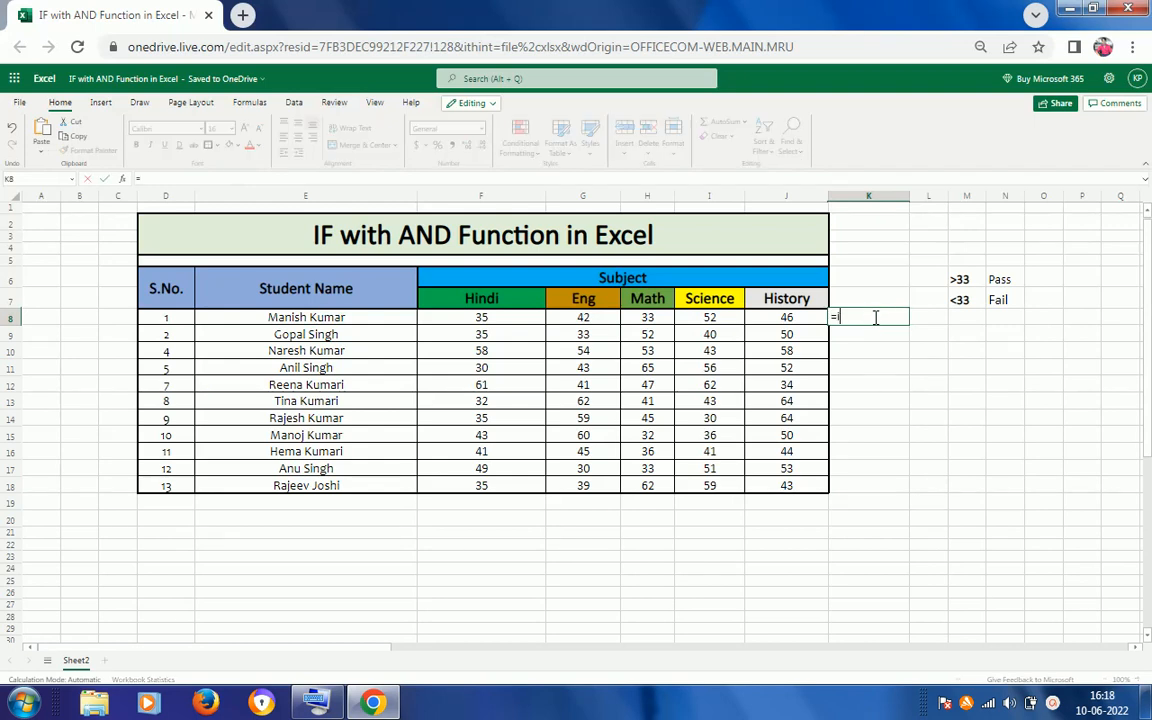
pyautogui.write('i')
pyautogui.press('Tab')
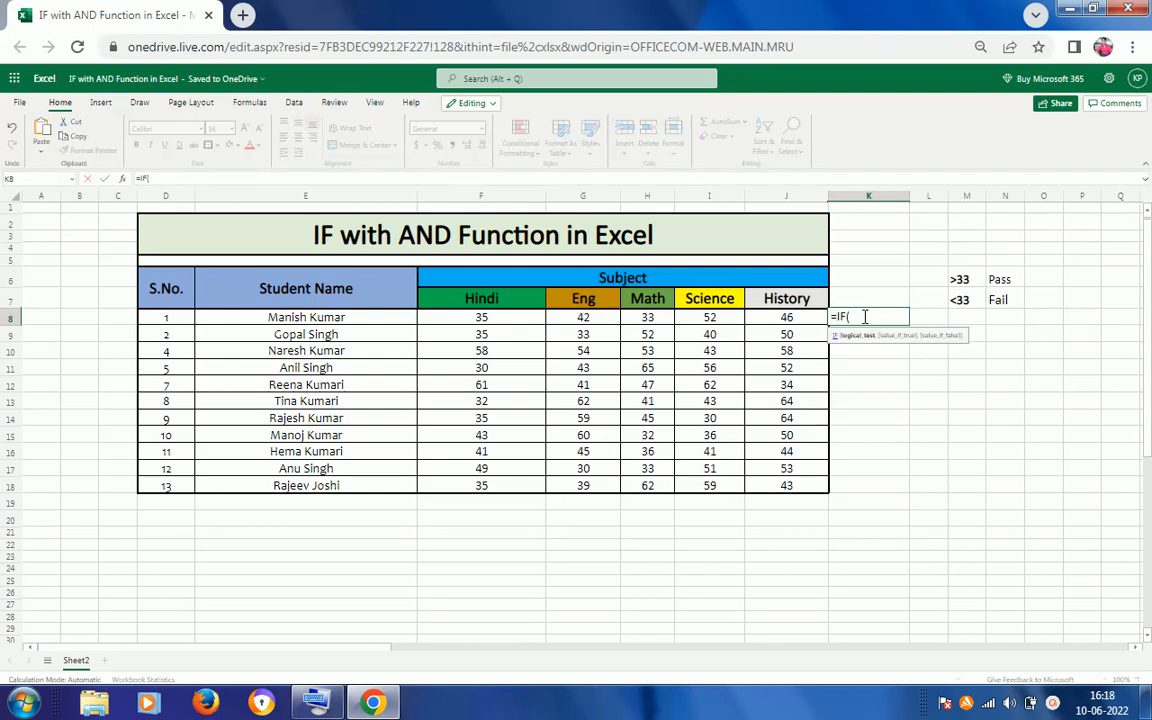
pyautogui.click(314, 704)
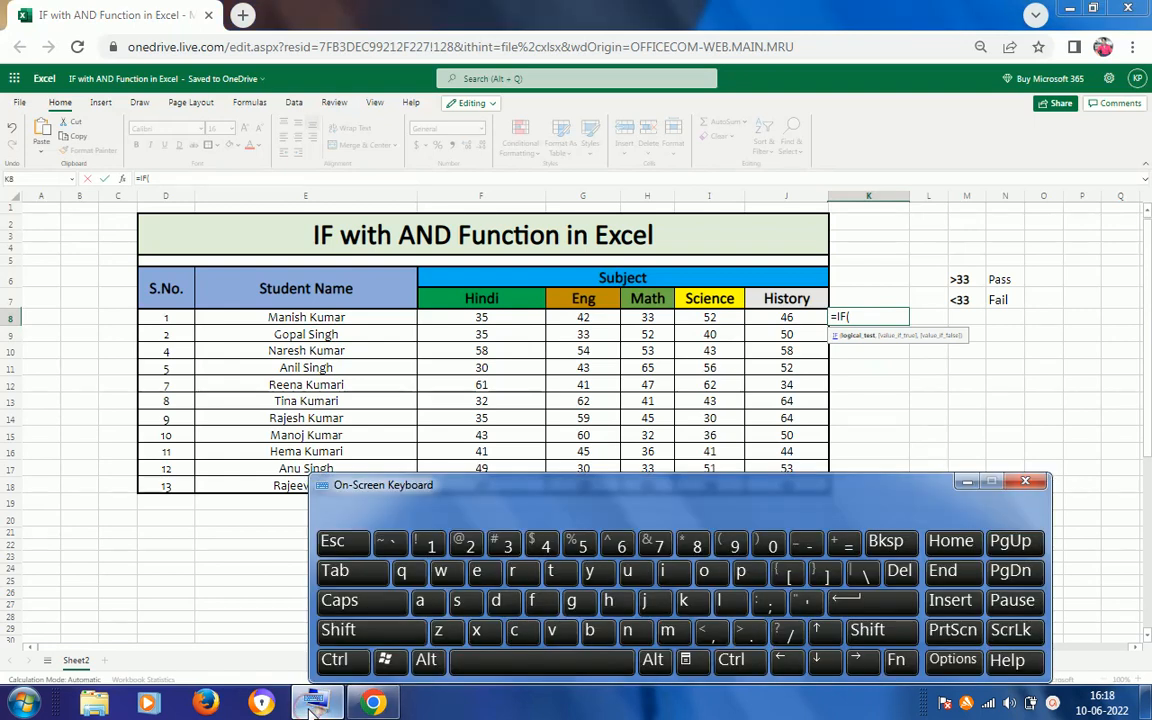
pyautogui.click(425, 600)
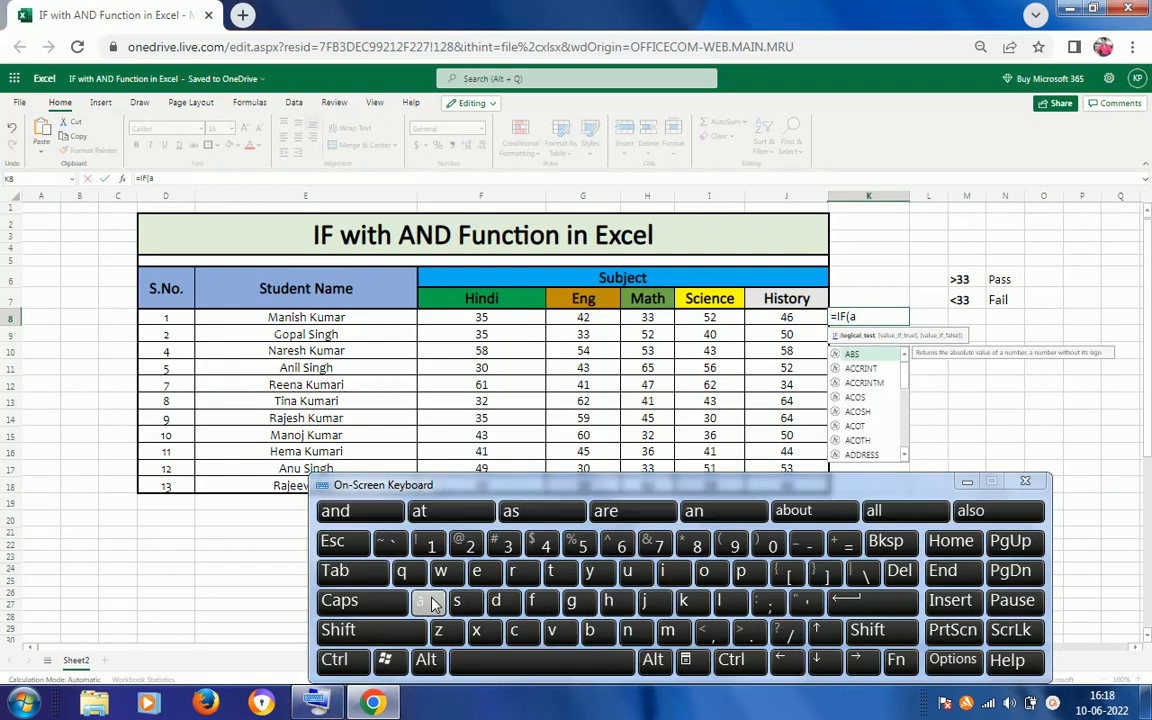
pyautogui.click(628, 632)
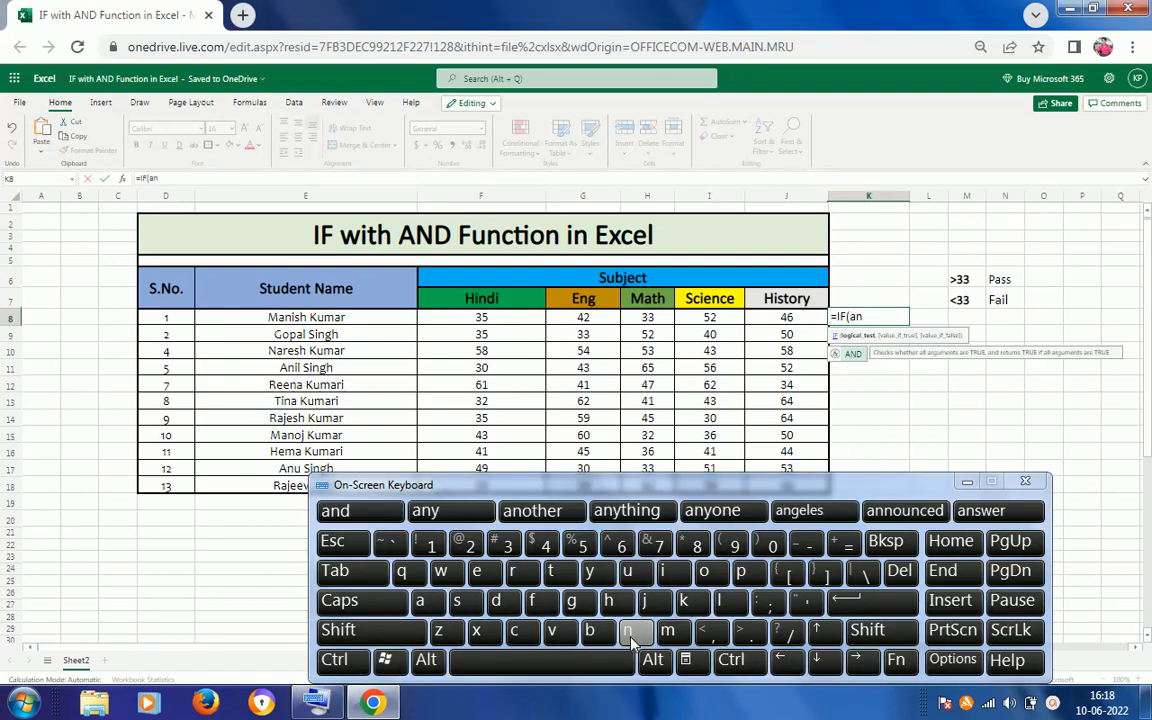
pyautogui.press('Tab')
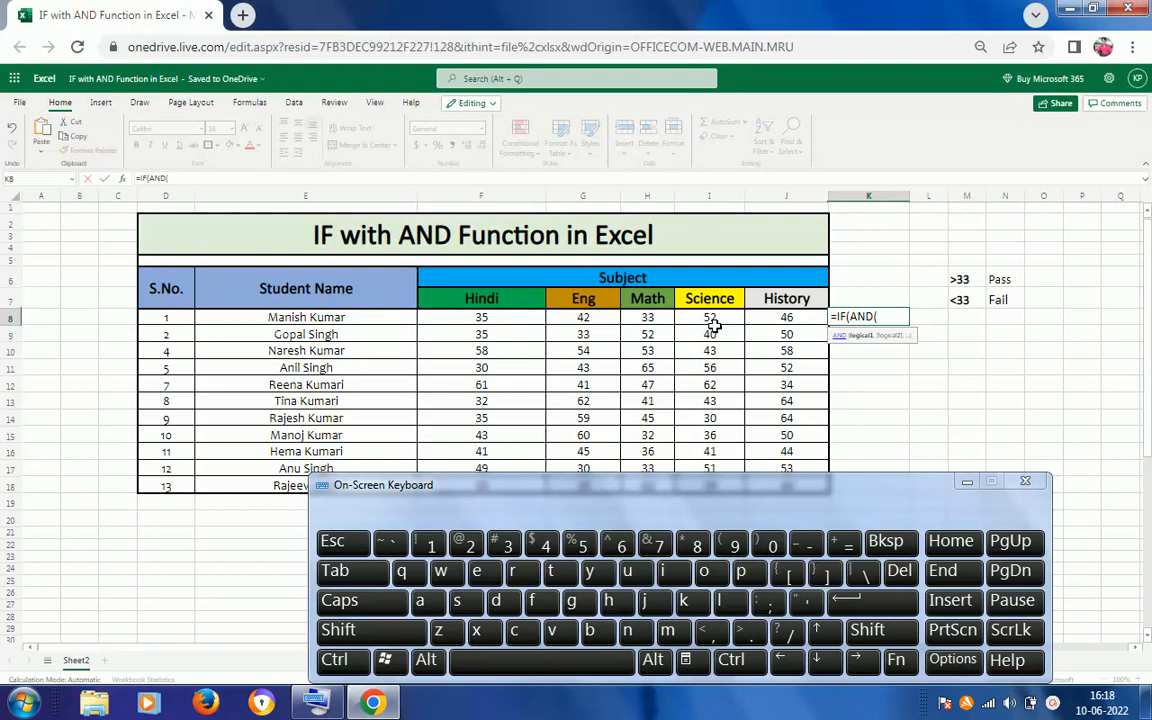
# Add the Hindi, Eng and Math conditions F8>33, G8>33 and H8>33 to the AND function.
pyautogui.click(473, 320)
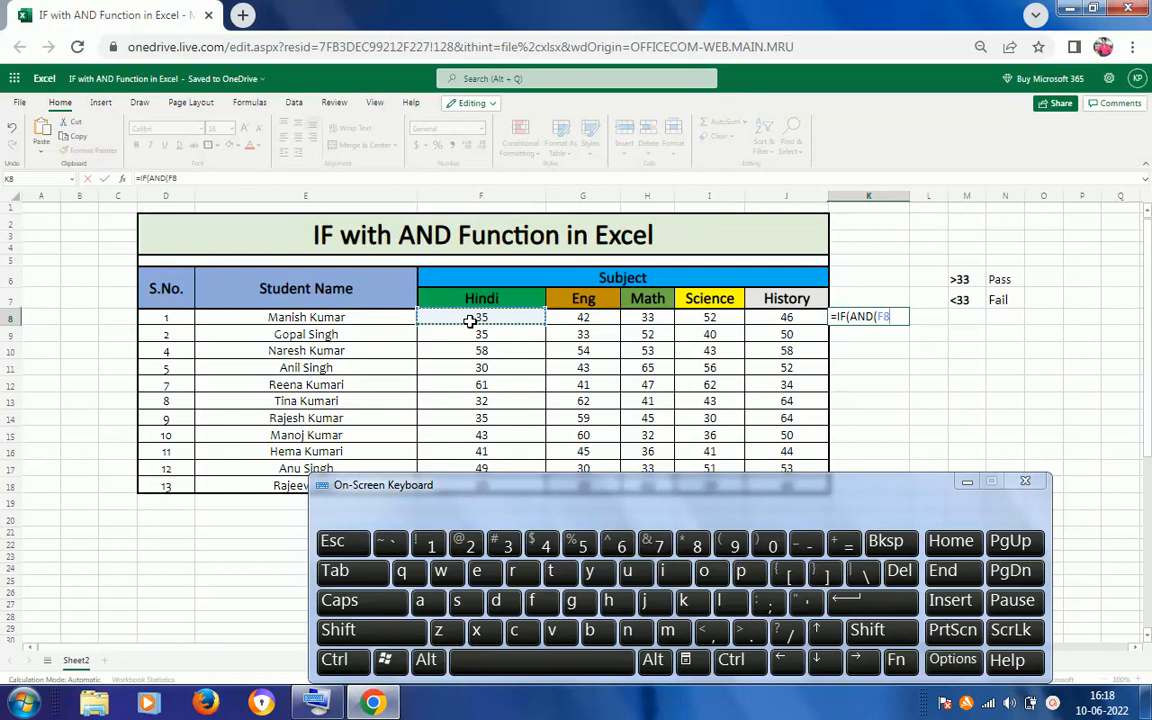
pyautogui.write('>')
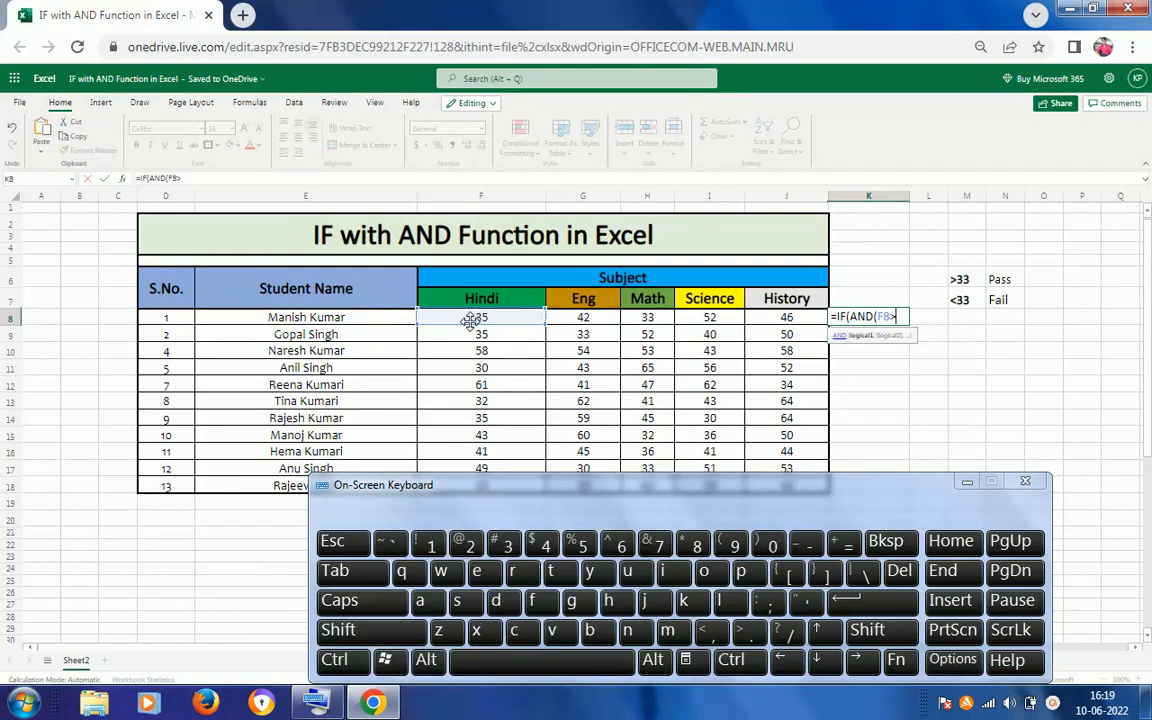
pyautogui.write('33,')
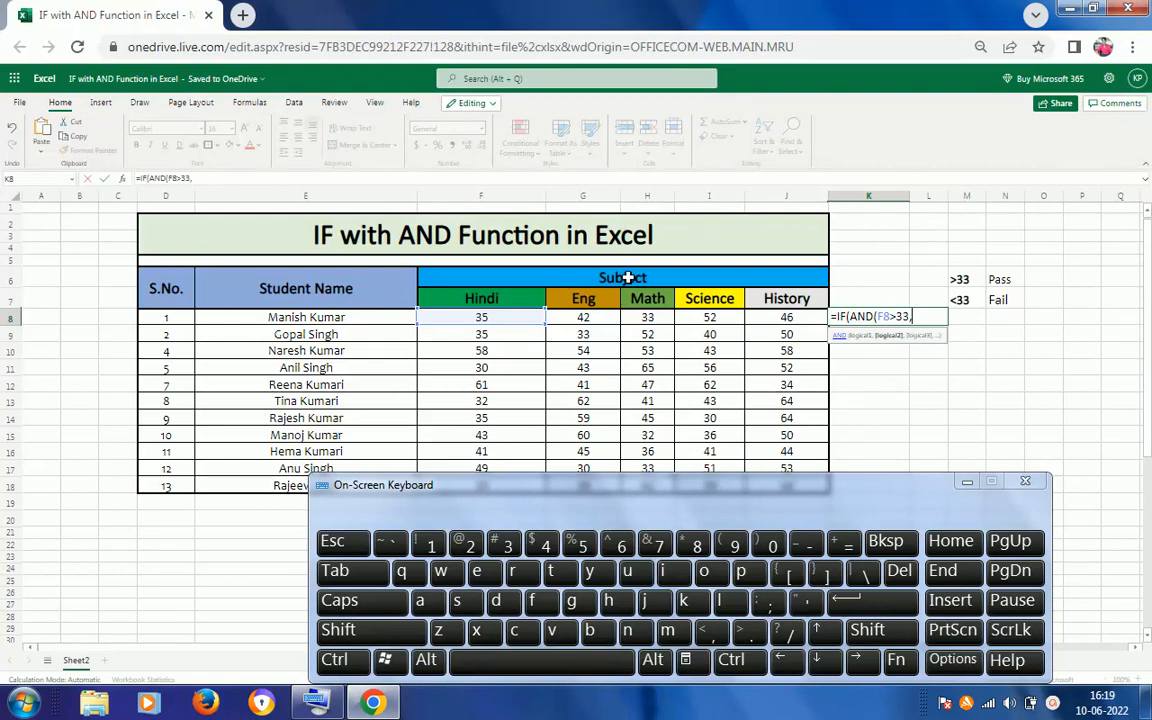
pyautogui.click(587, 316)
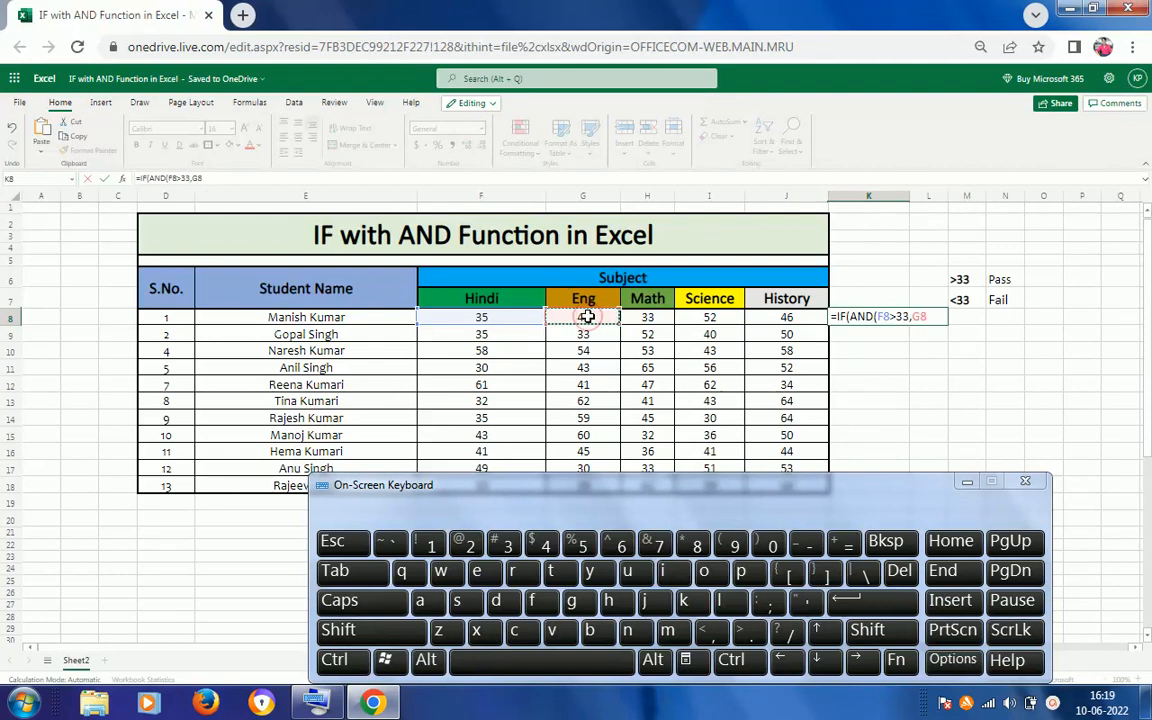
pyautogui.write('>33,')
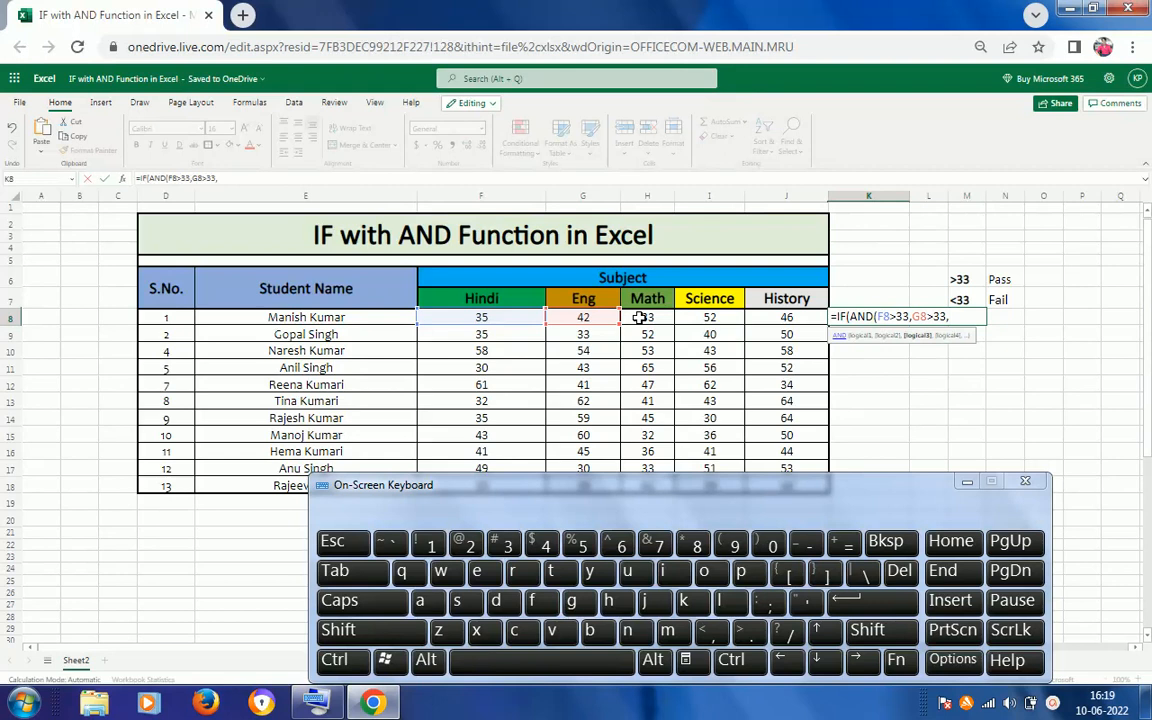
pyautogui.click(640, 317)
pyautogui.write('>')
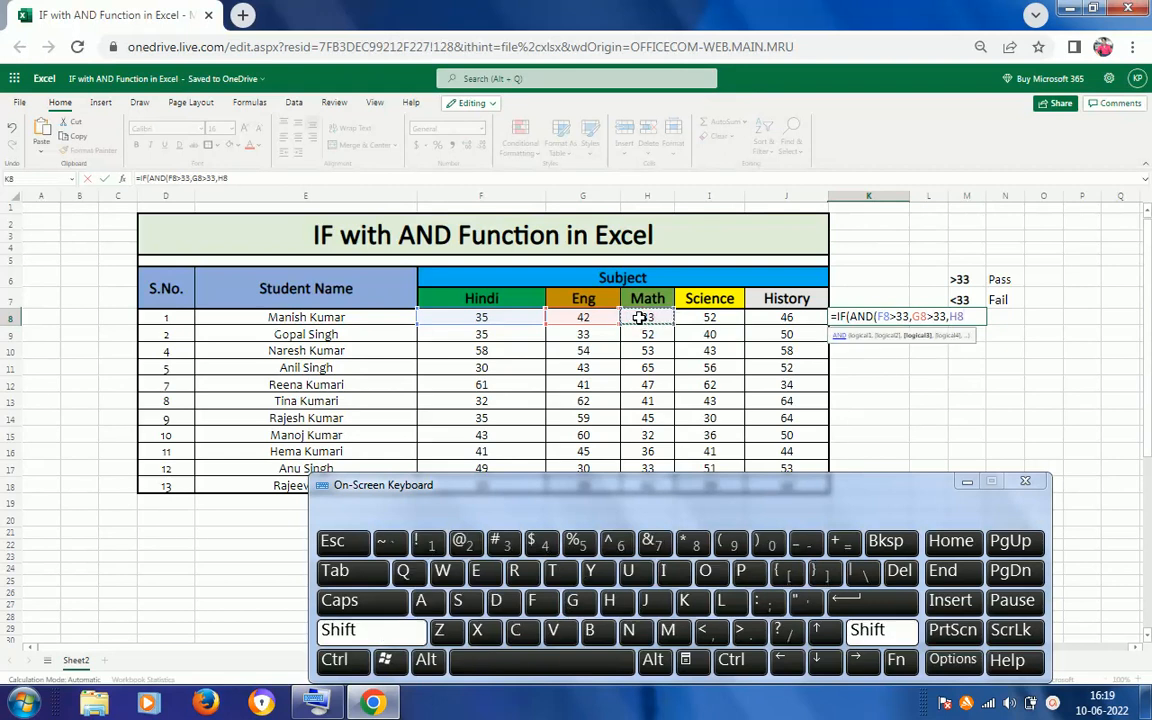
pyautogui.write('33')
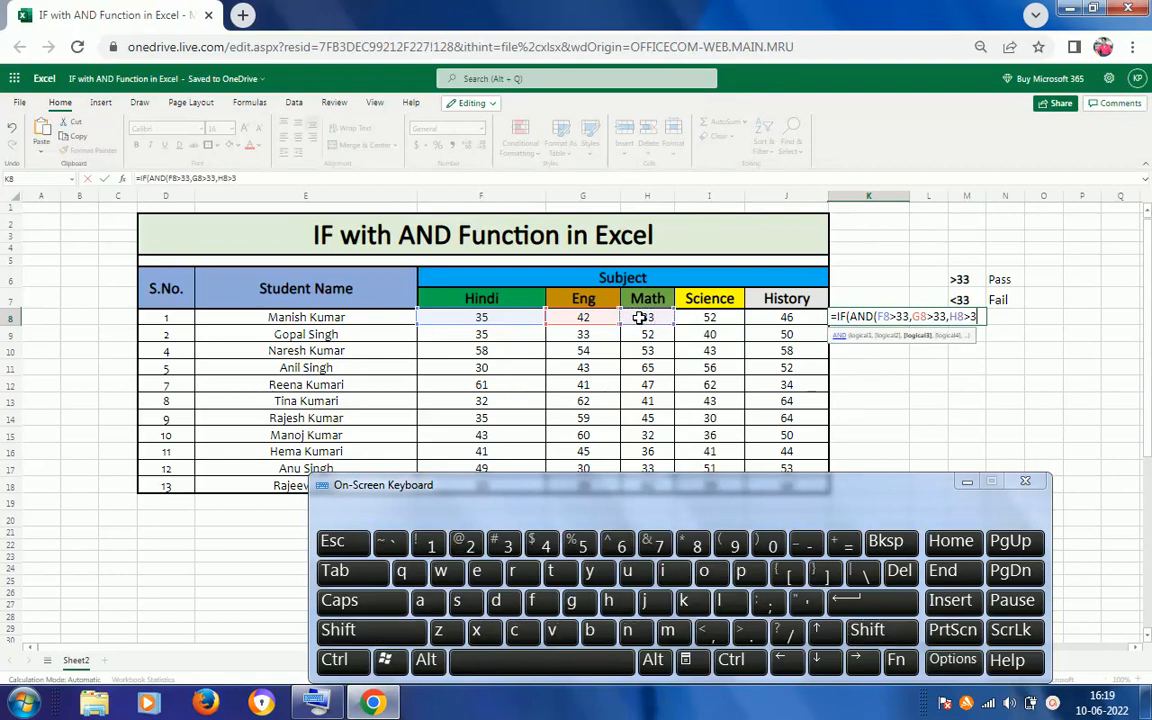
pyautogui.write(',')
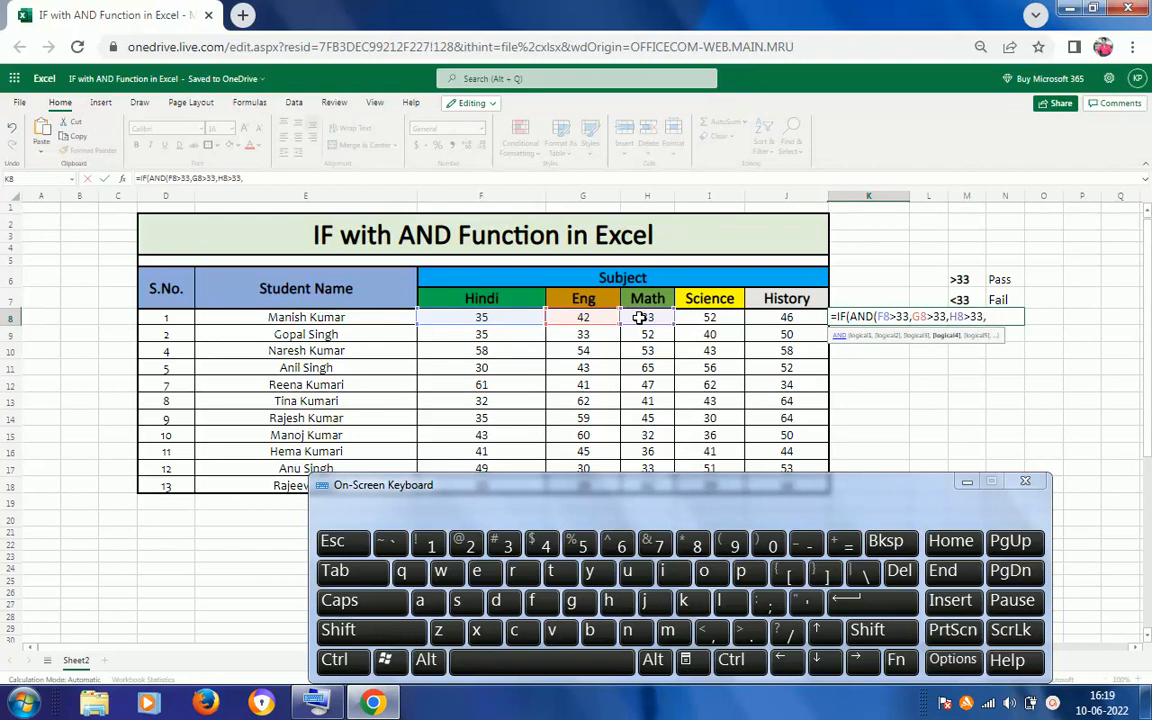
# Add the Science and History conditions I8>33 and J8>33, and close the AND function with a comma after it.
pyautogui.click(695, 318)
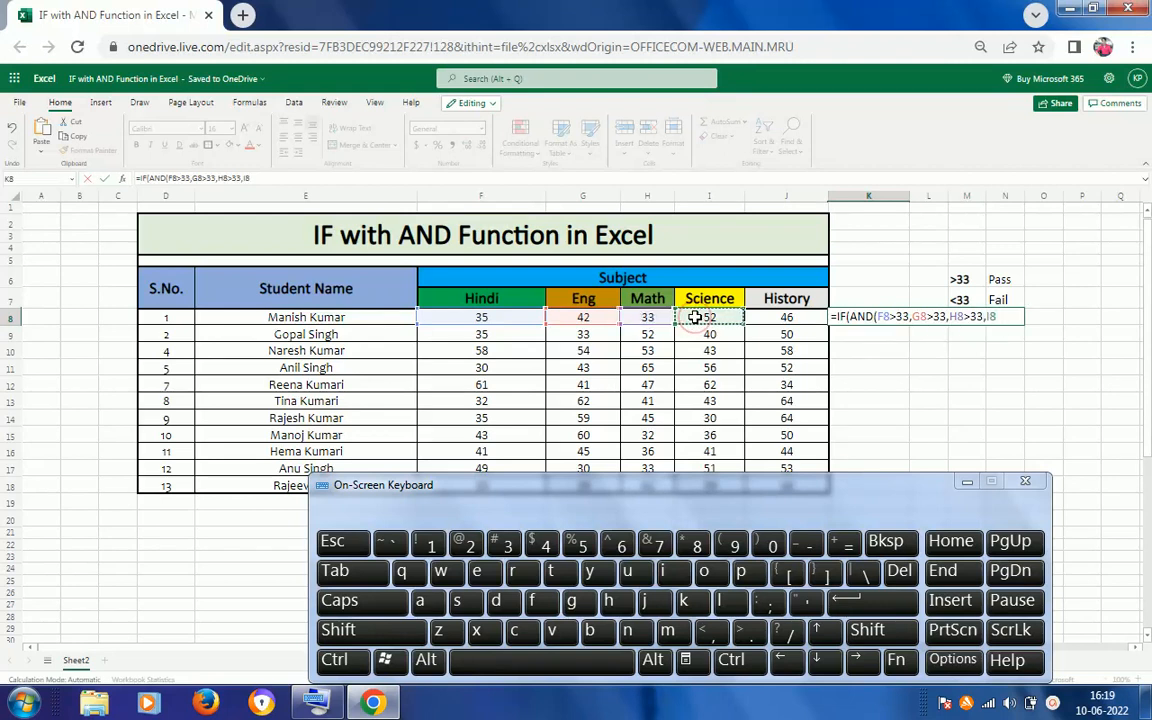
pyautogui.write('>')
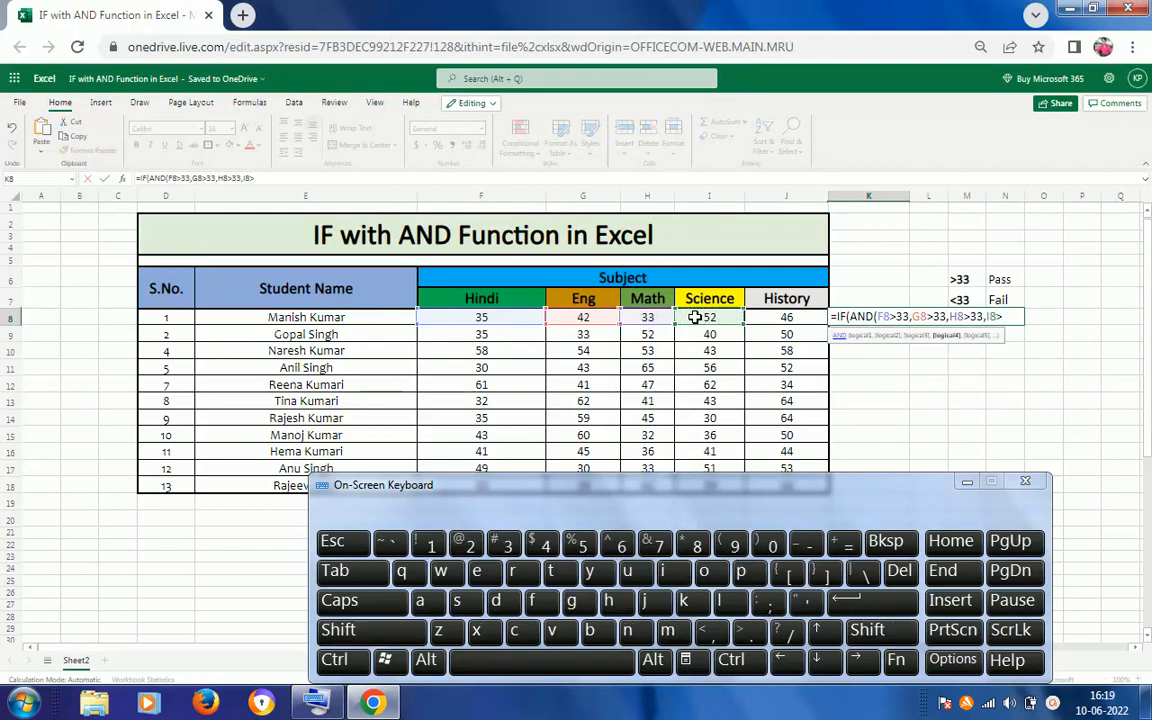
pyautogui.write('33,')
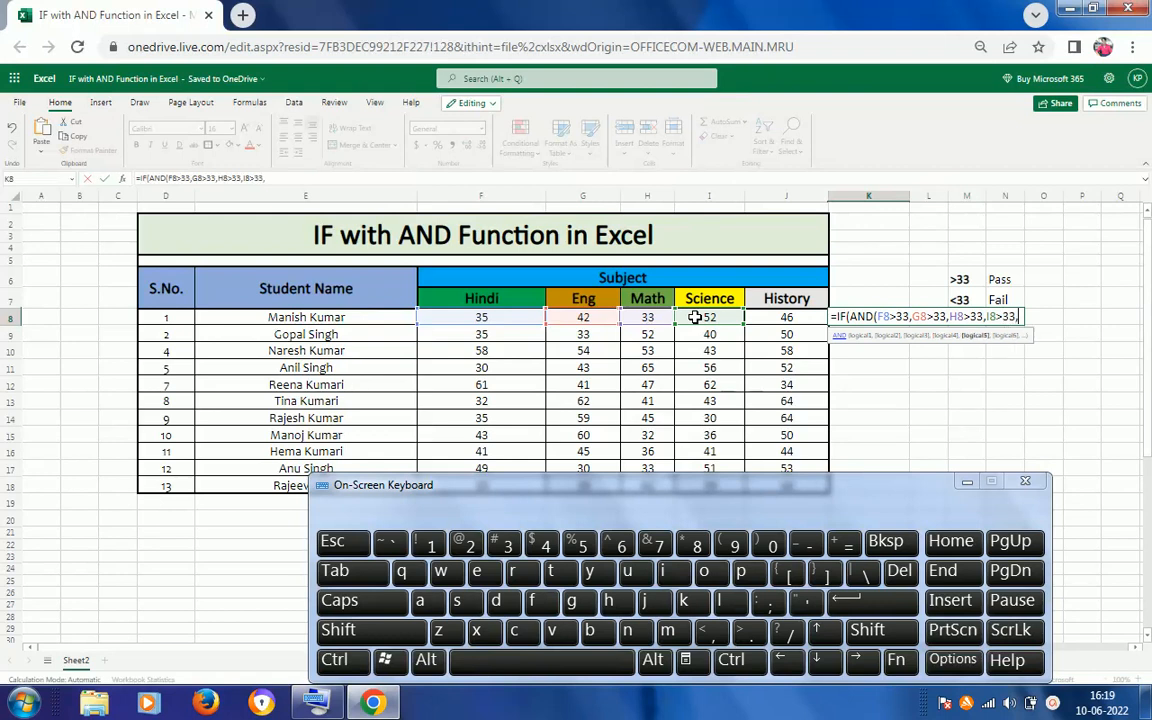
pyautogui.click(775, 318)
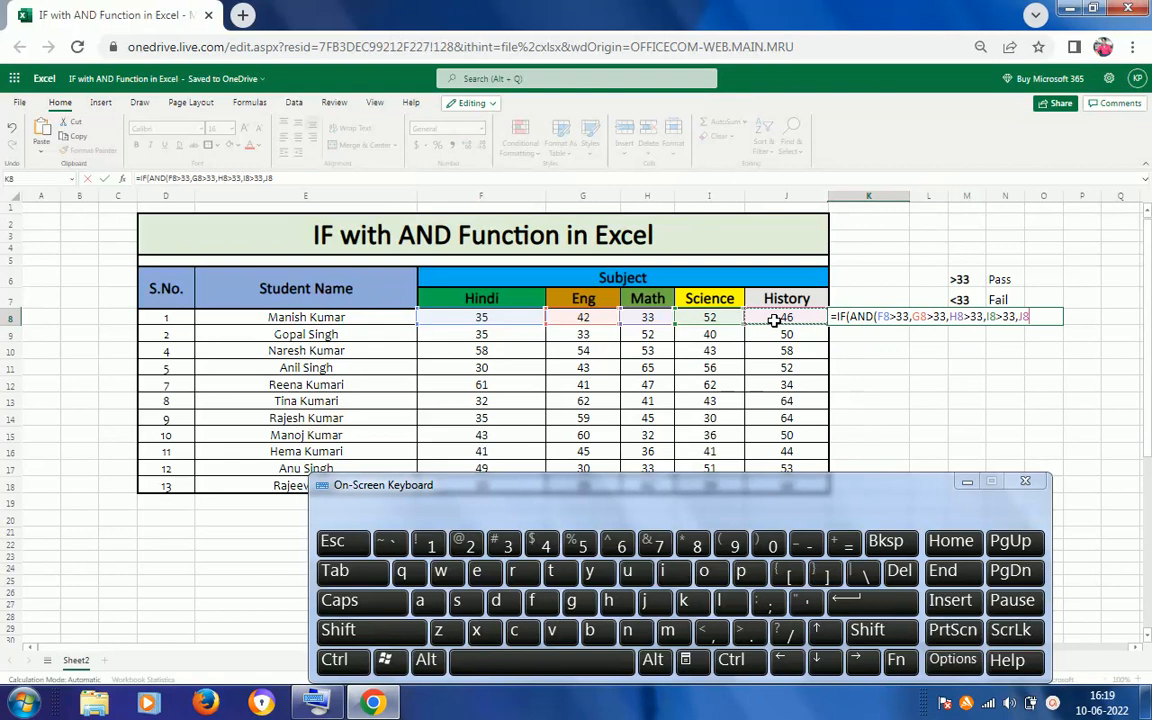
pyautogui.write('>33')
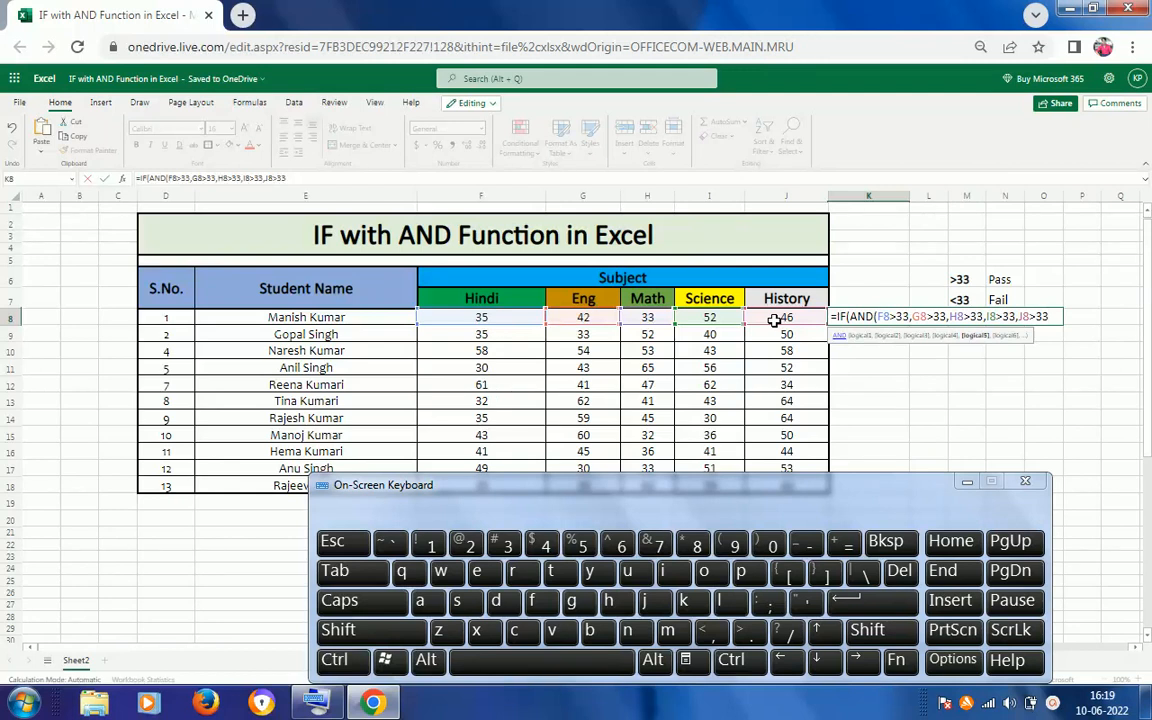
pyautogui.press('shift')
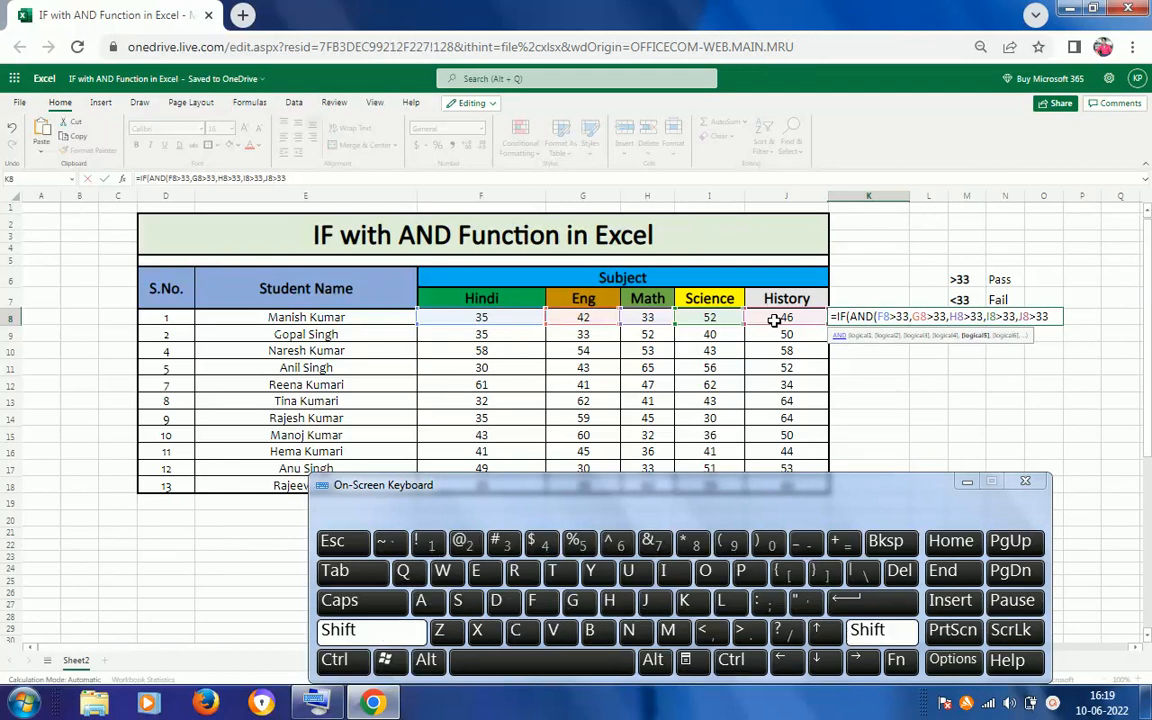
pyautogui.write('),')
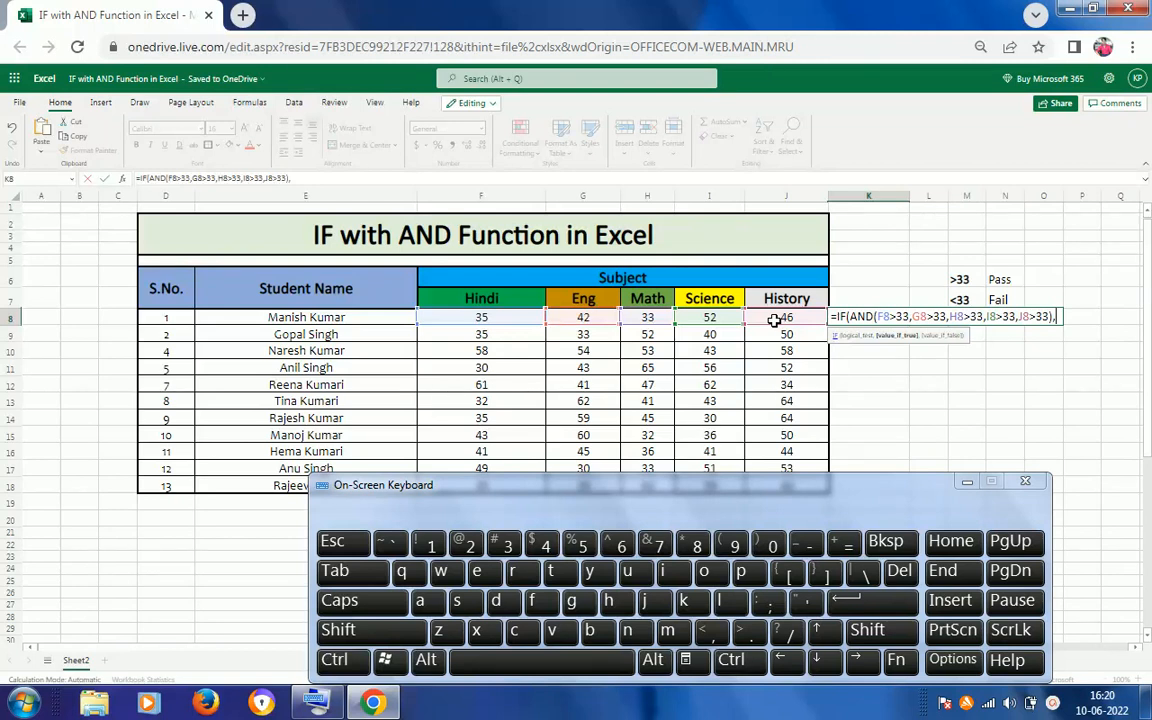
# Enter "Pass" in quotes as the IF formula's value if true.
pyautogui.write('"')
pyautogui.click(366, 628)
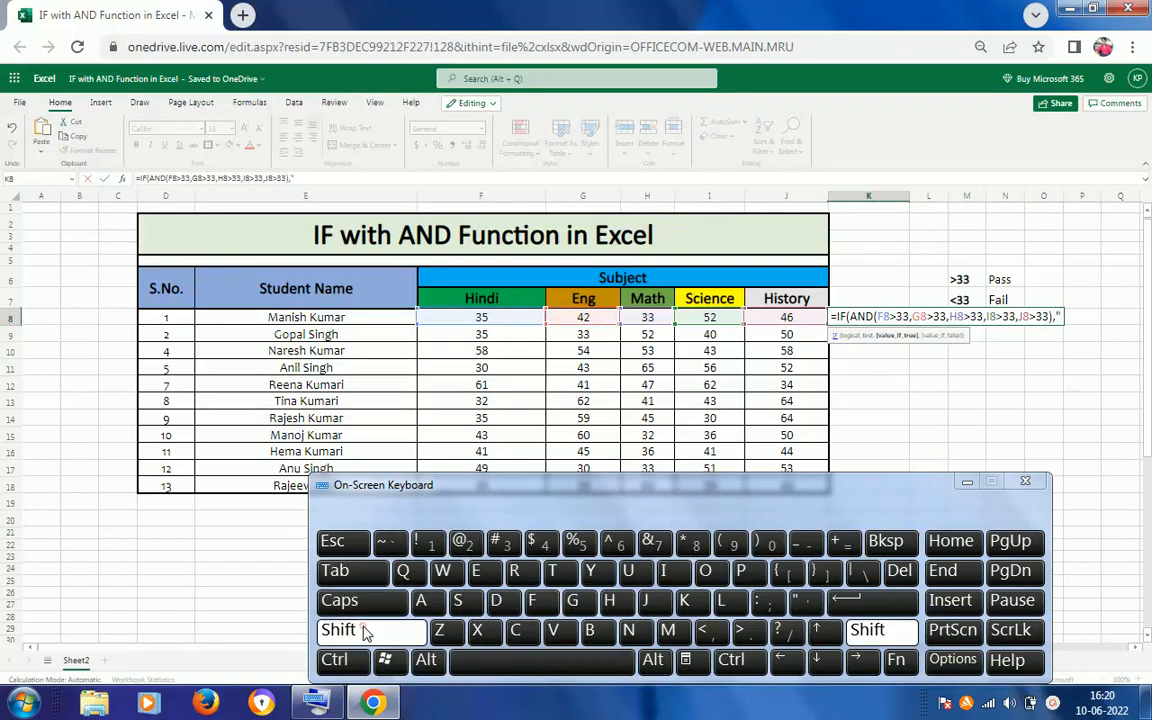
pyautogui.click(741, 572)
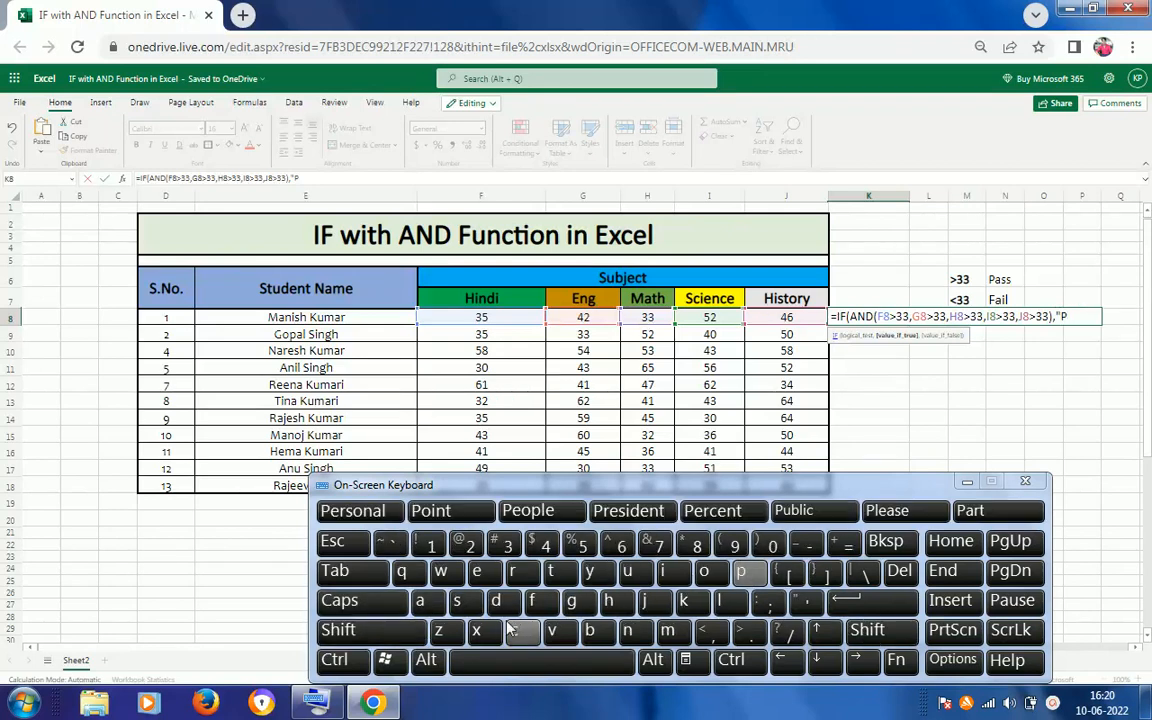
pyautogui.click(433, 600)
pyautogui.click(460, 603)
pyautogui.click(460, 603)
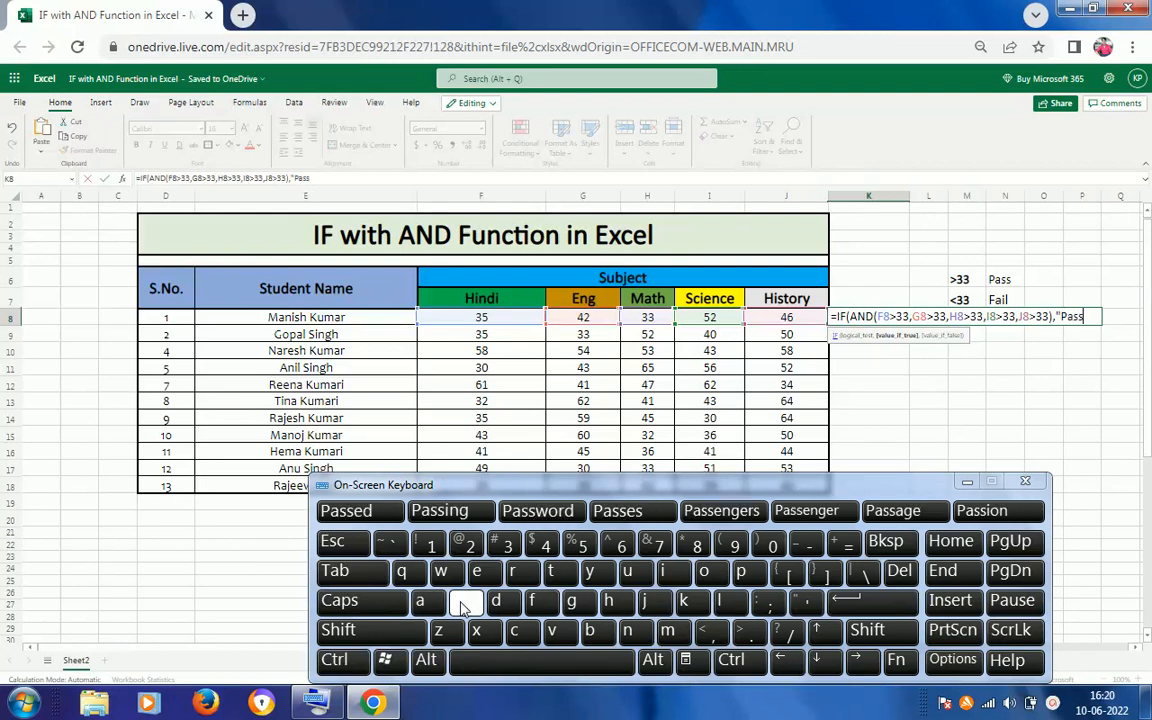
pyautogui.write('"')
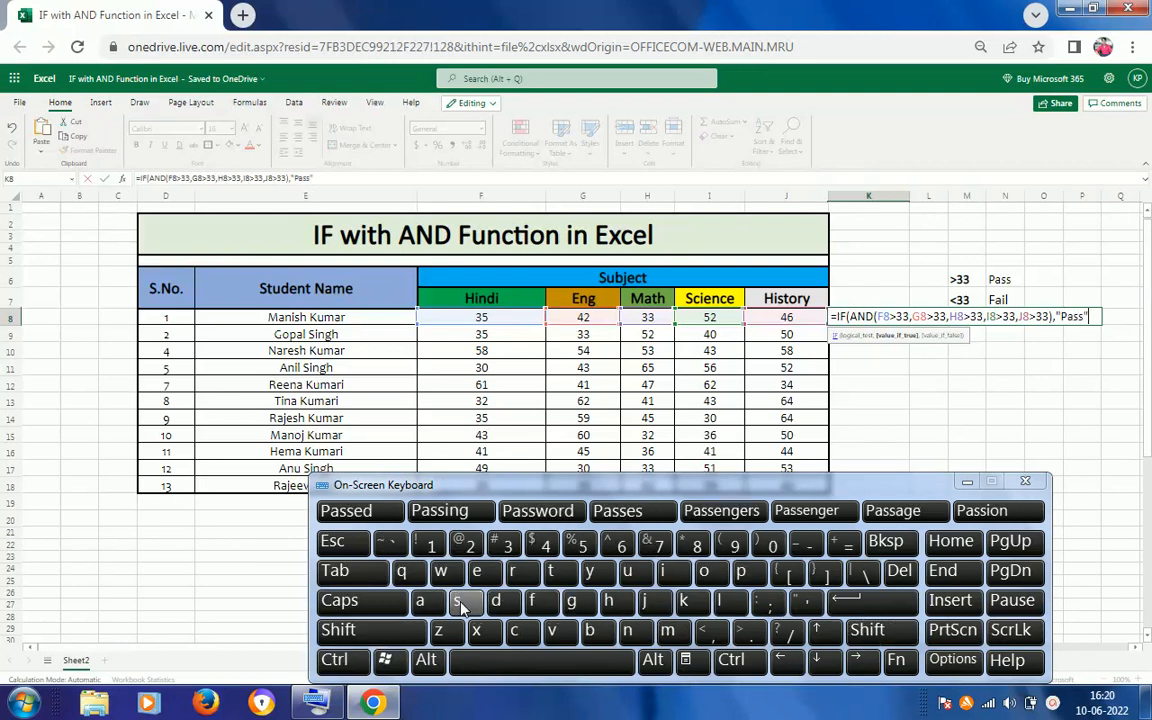
# Complete the K8 formula with "Fail" as the value if false and a closing bracket, and minimise the on-screen keyboard.
pyautogui.write(',')
pyautogui.write('"')
pyautogui.click(338, 630)
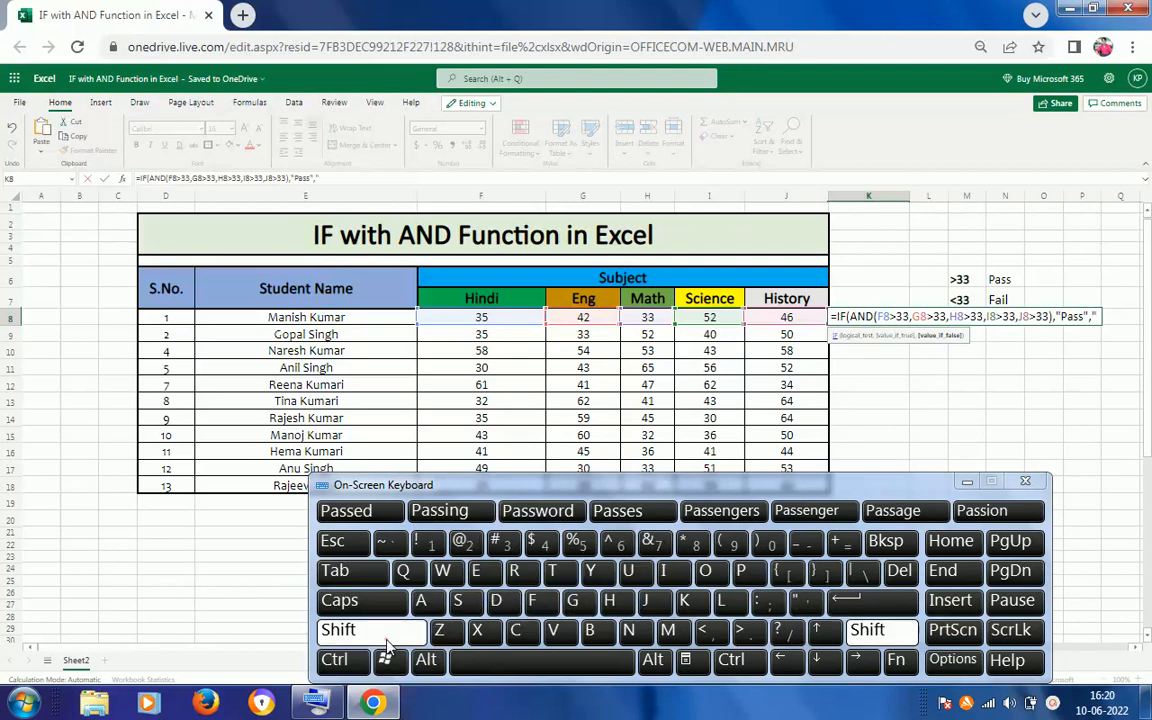
pyautogui.click(530, 602)
pyautogui.click(433, 600)
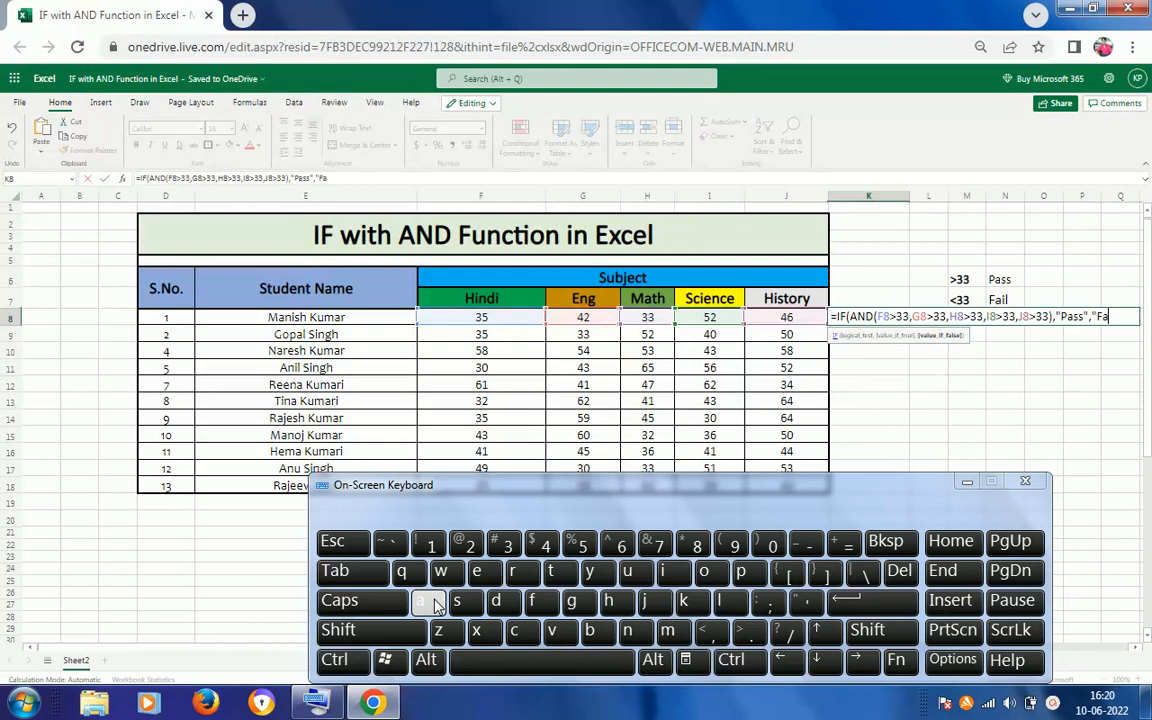
pyautogui.click(672, 571)
pyautogui.click(727, 604)
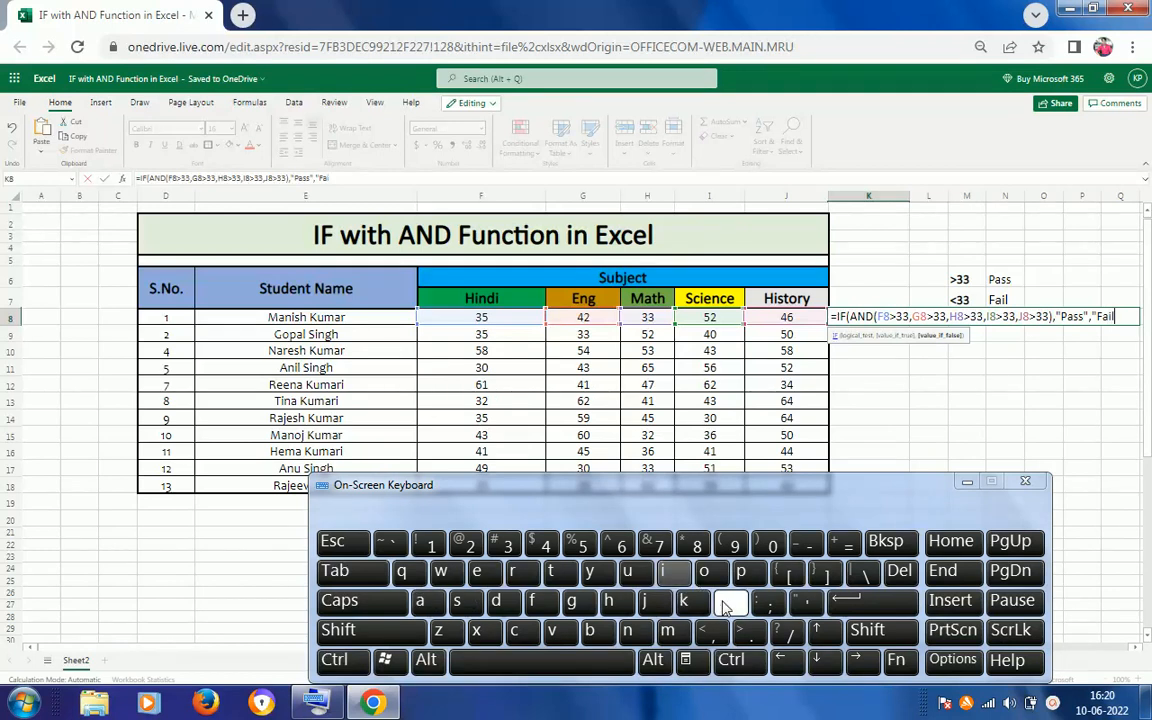
pyautogui.press('shift')
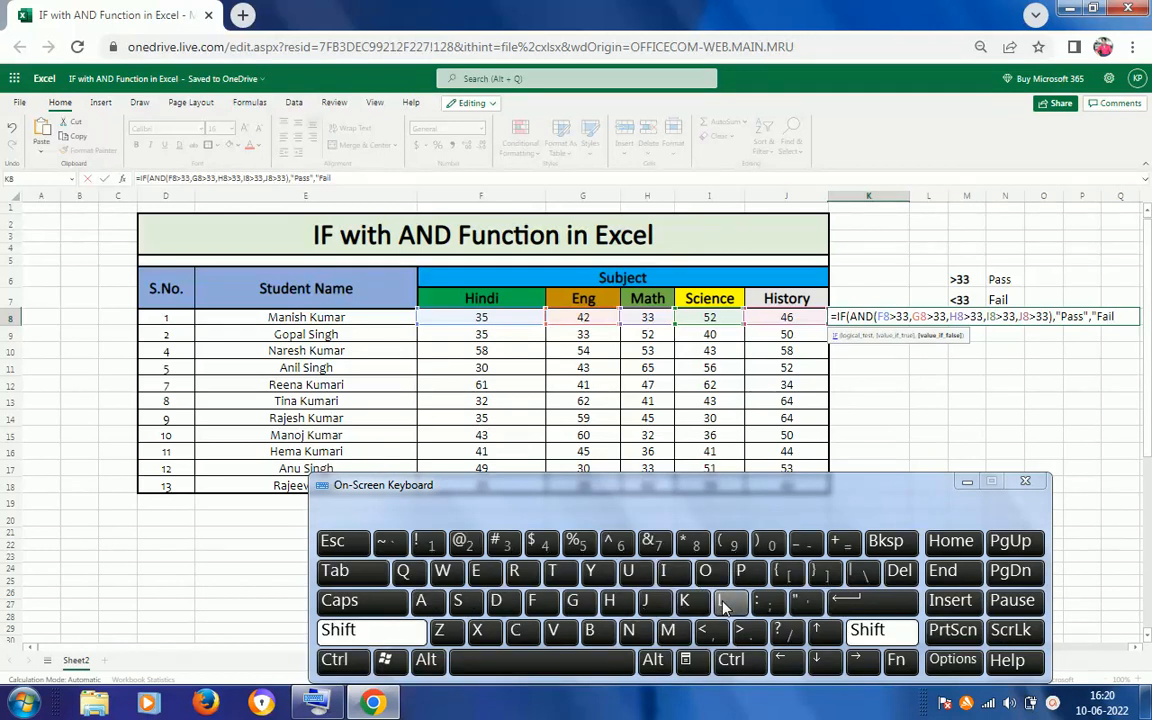
pyautogui.write(')')
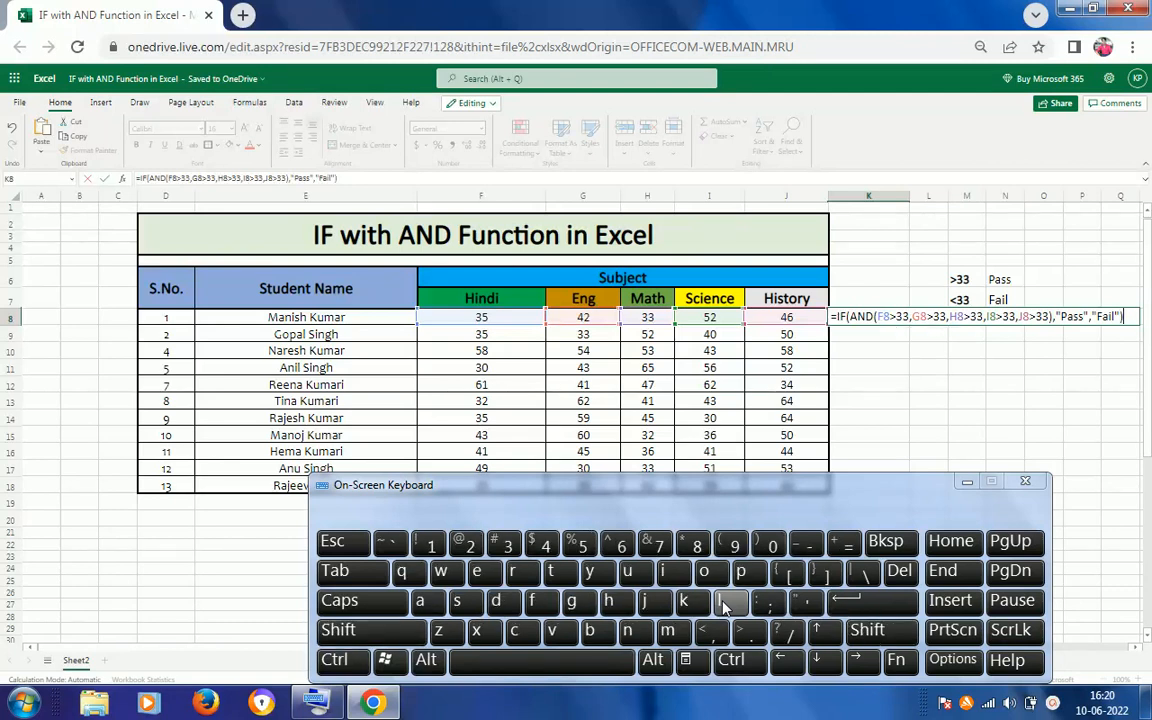
pyautogui.press('Return')
pyautogui.press('Up')
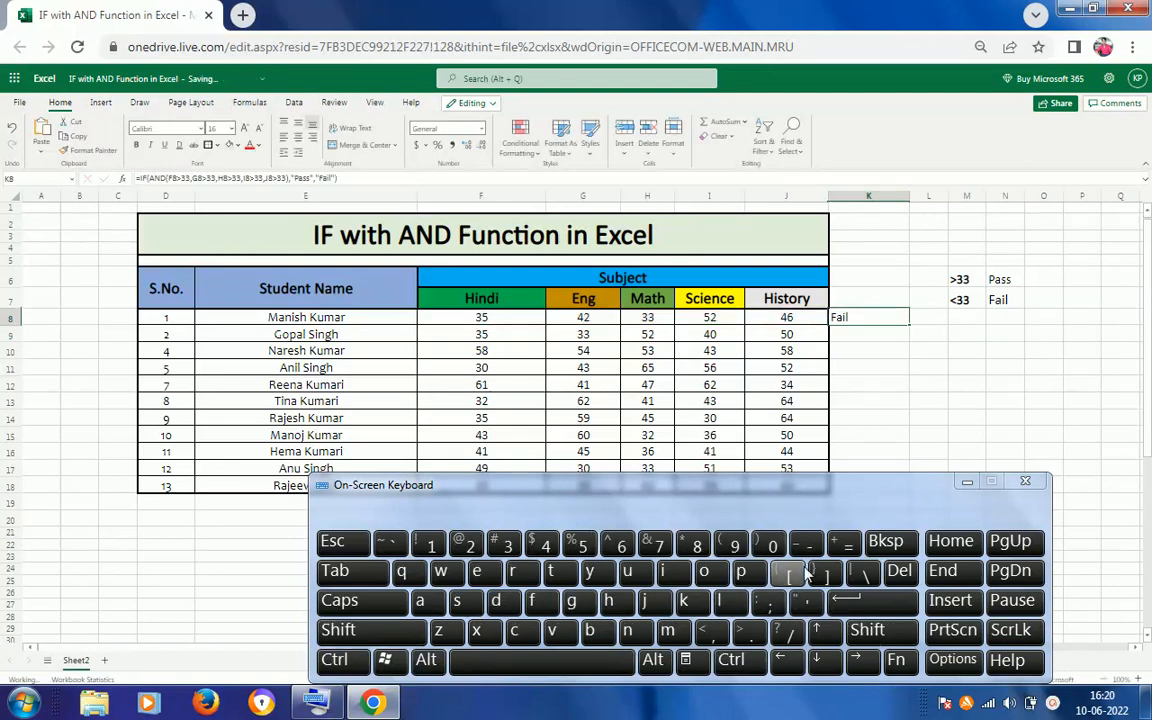
pyautogui.click(966, 481)
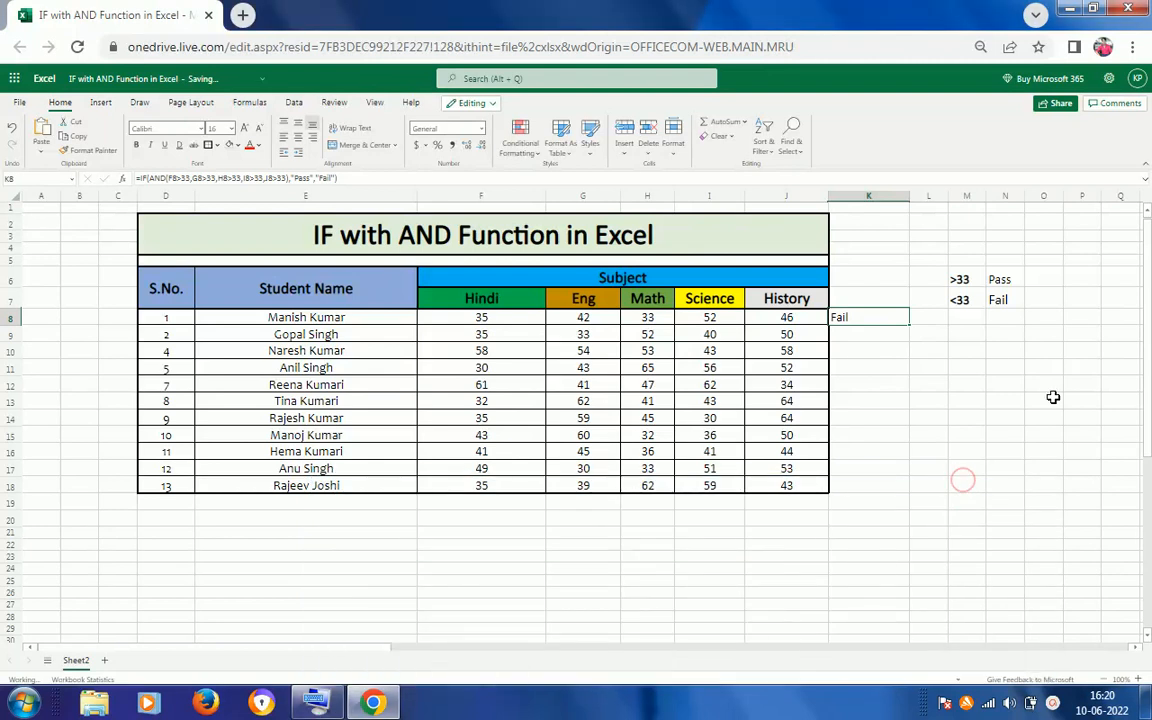
# Copy the IF with AND formula from K8 to every student row down to K18.
pyautogui.hotkey('ctrl', 'c')
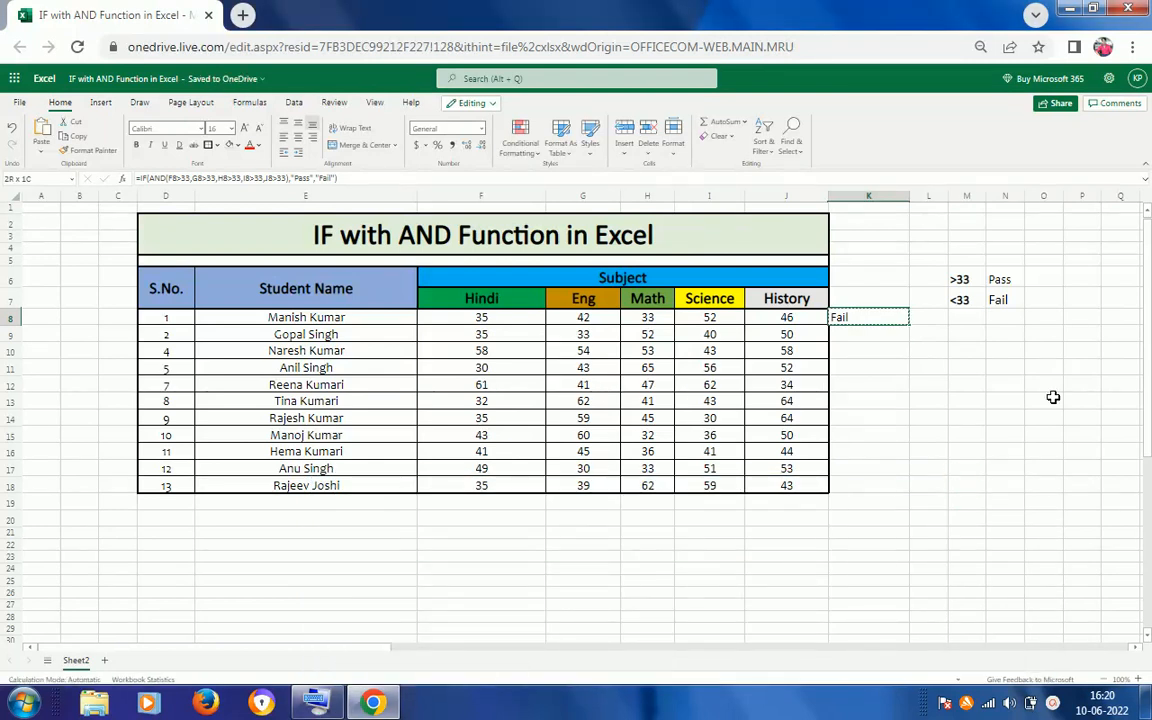
pyautogui.hotkey('shift', 'Down')
pyautogui.hotkey('shift', 'Down')
pyautogui.hotkey('shift', 'Down')
pyautogui.hotkey('shift', 'Down')
pyautogui.hotkey('shift', 'Down')
pyautogui.hotkey('shift', 'Down')
pyautogui.hotkey('shift', 'Down')
pyautogui.hotkey('shift', 'Down')
pyautogui.hotkey('shift', 'Down')
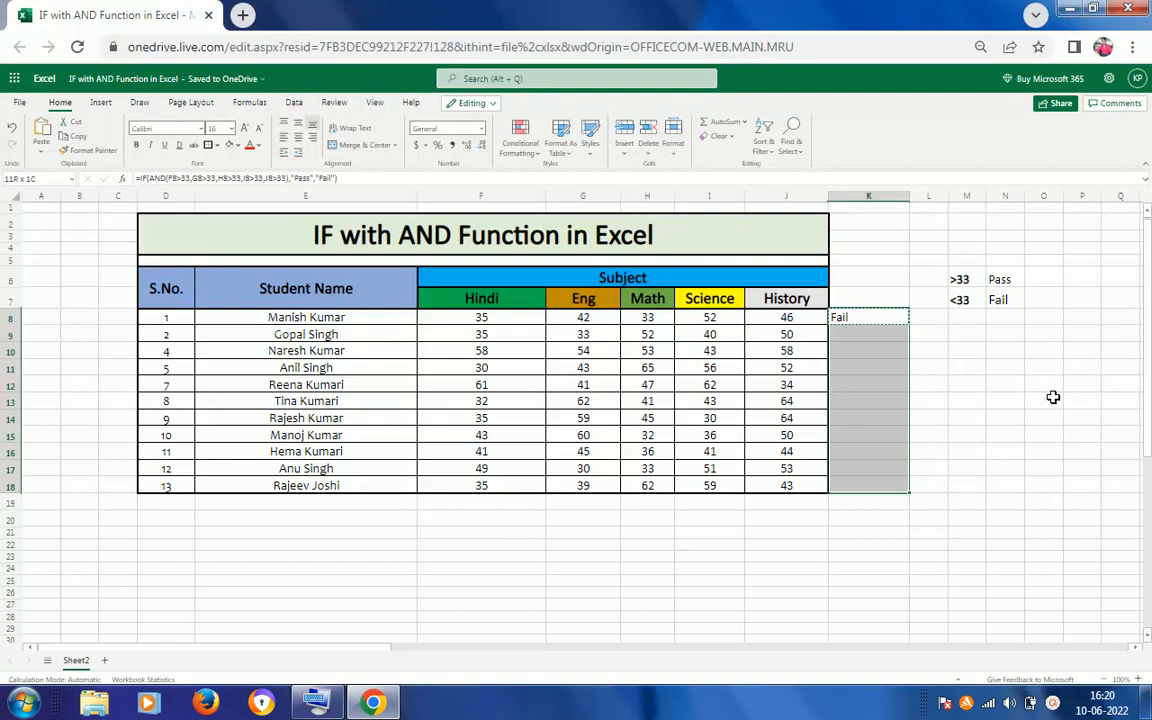
pyautogui.hotkey('ctrl', 'v')
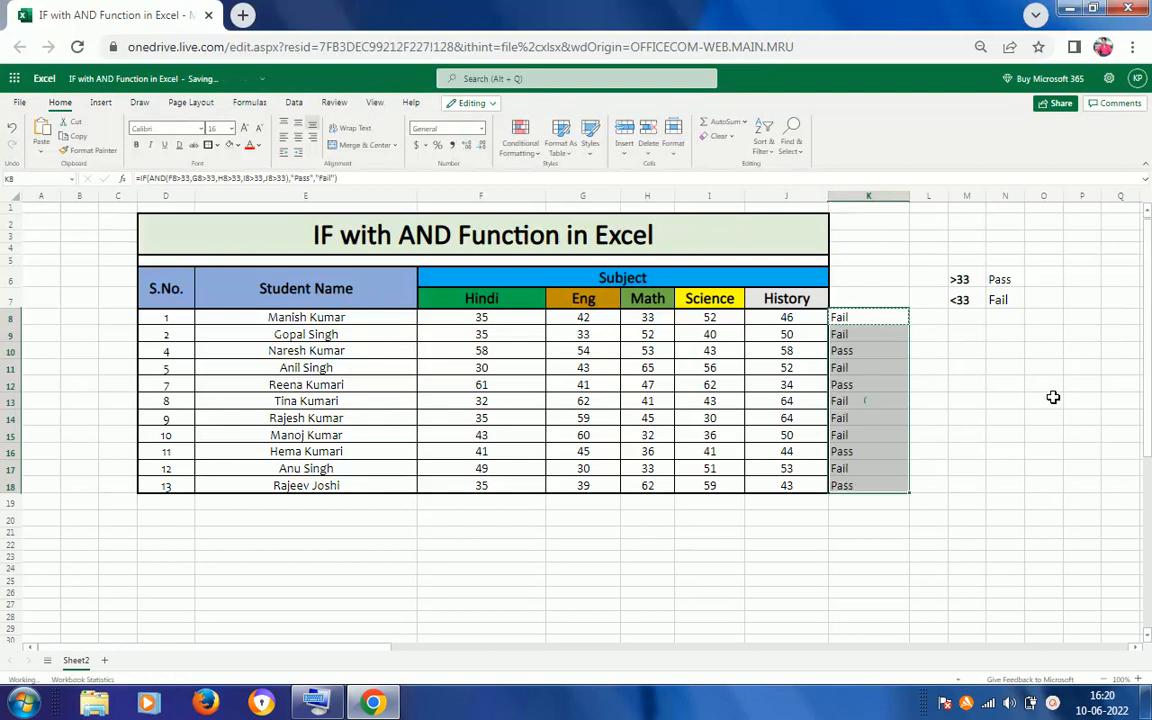
# Check the results in column K against the subject marks of the students in rows 8 to 10.
pyautogui.click(867, 319)
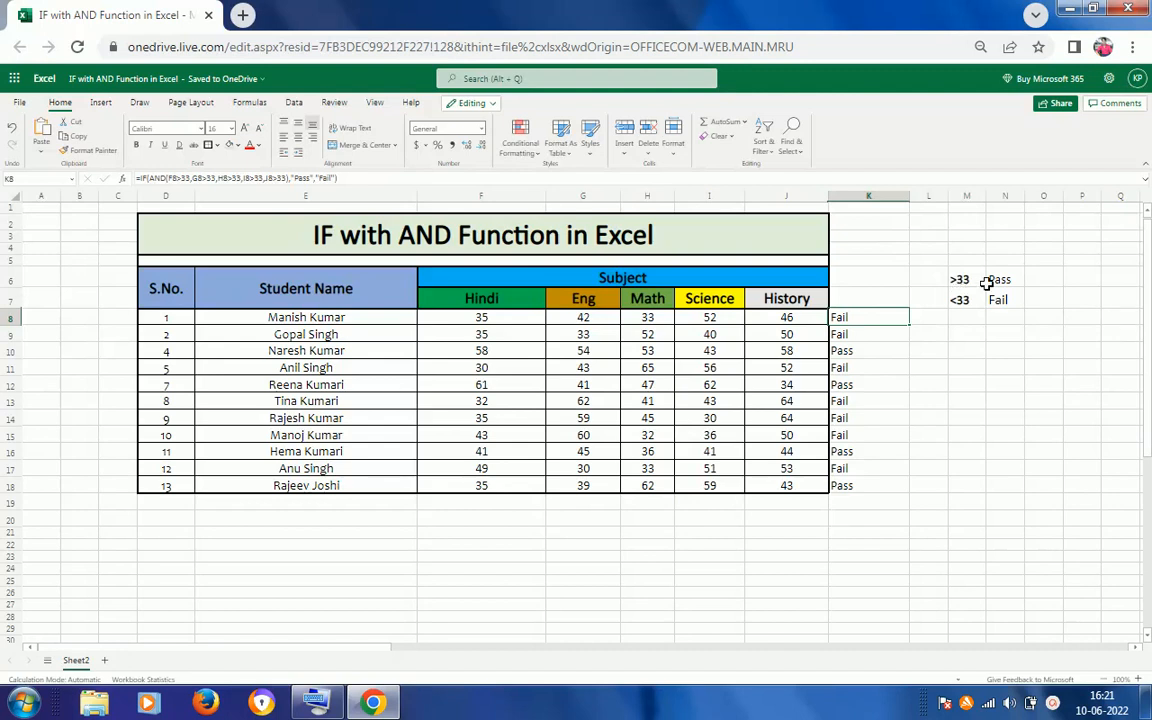
pyautogui.click(846, 336)
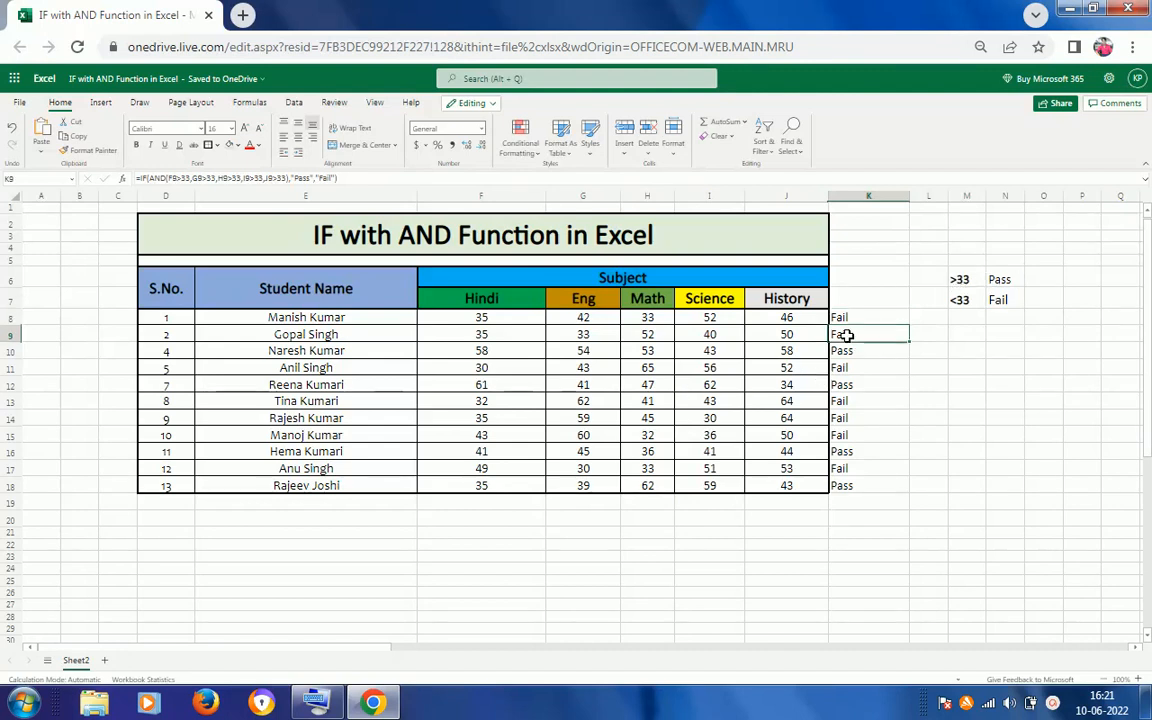
pyautogui.click(330, 338)
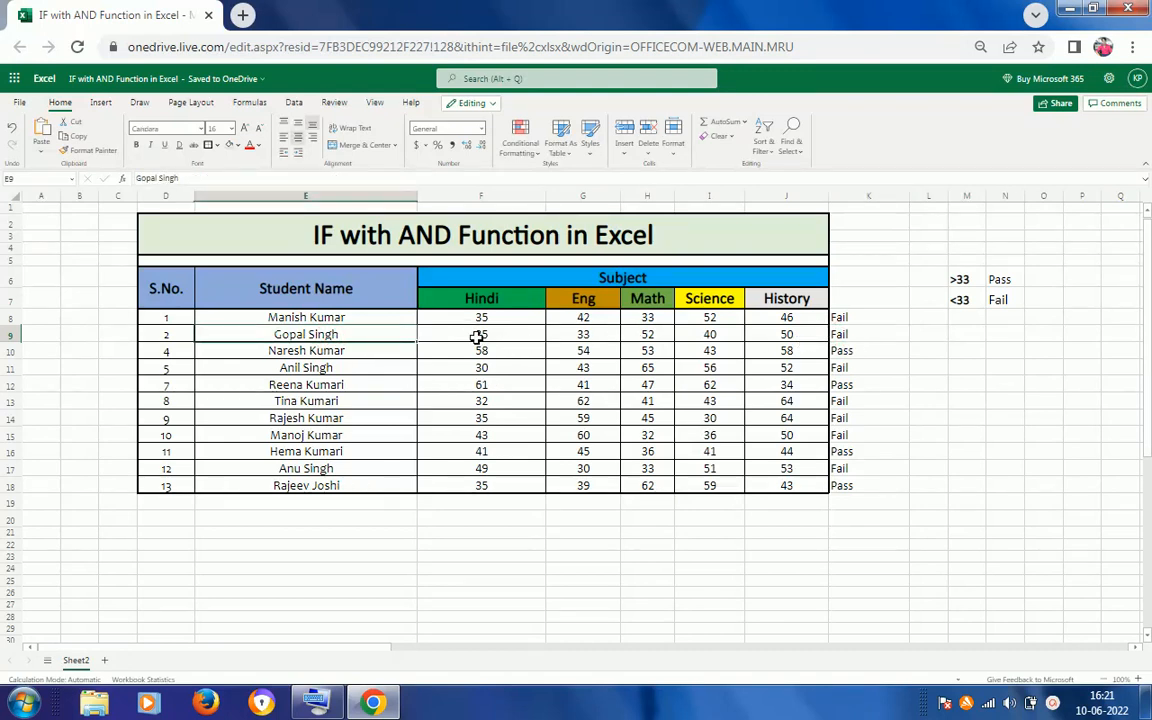
pyautogui.click(357, 356)
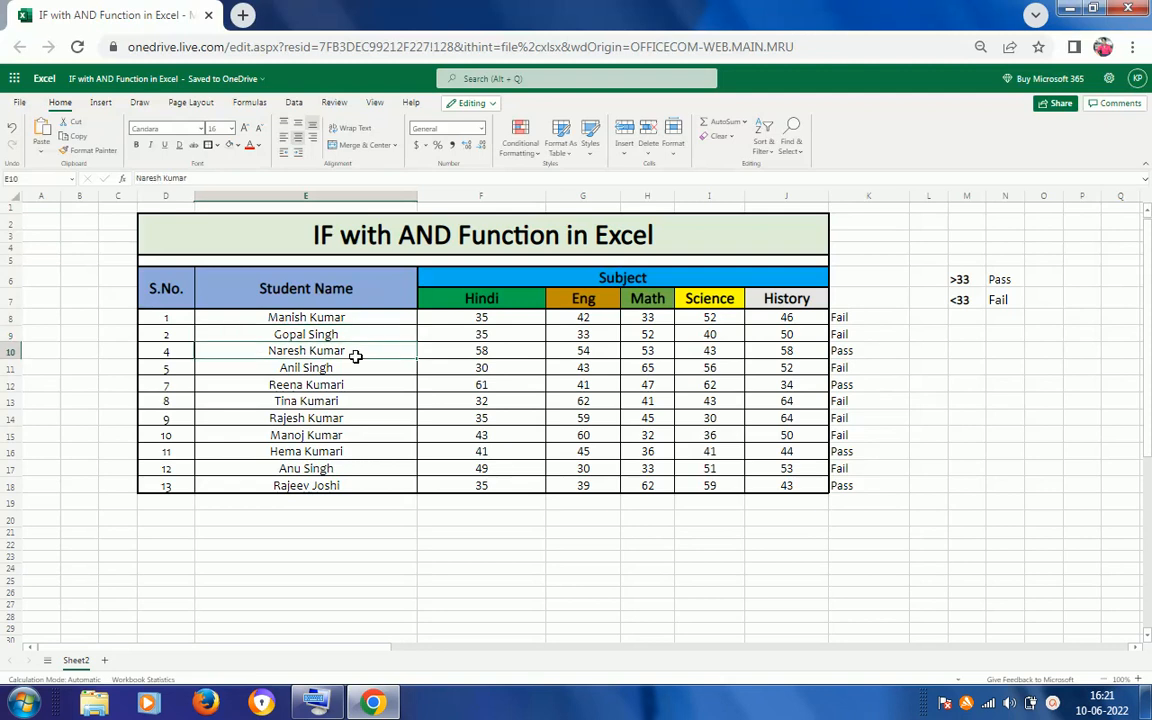
pyautogui.click(522, 349)
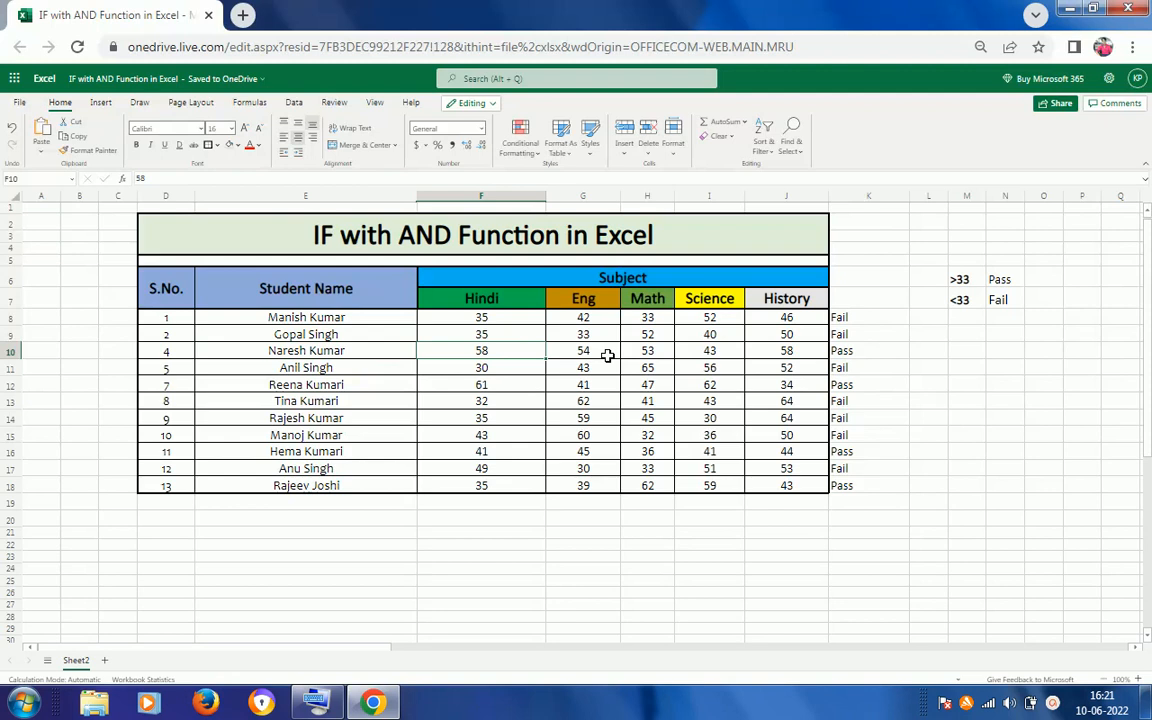
pyautogui.click(607, 355)
pyautogui.click(650, 355)
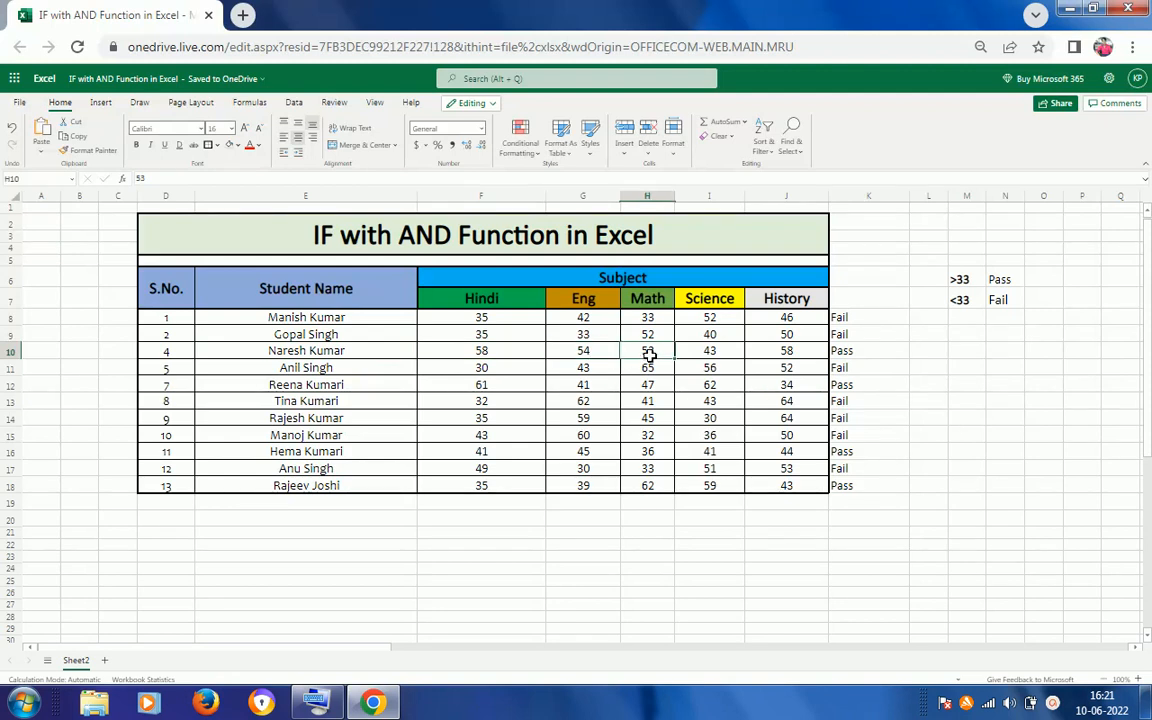
pyautogui.click(730, 355)
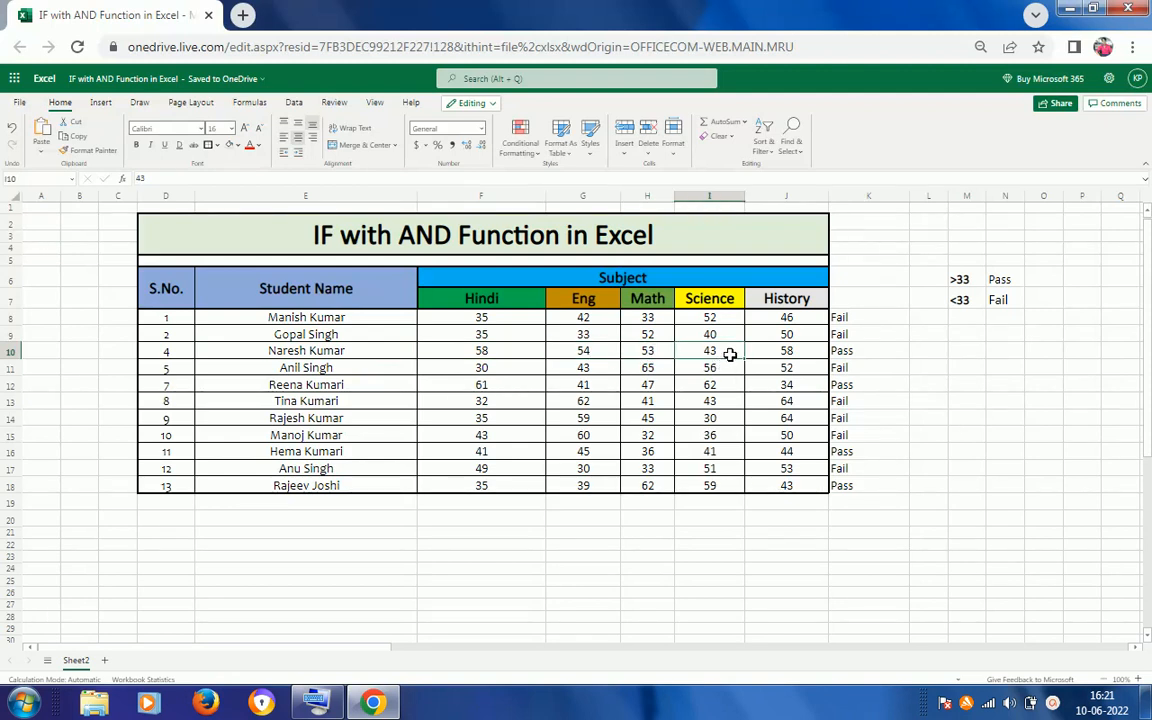
pyautogui.click(786, 353)
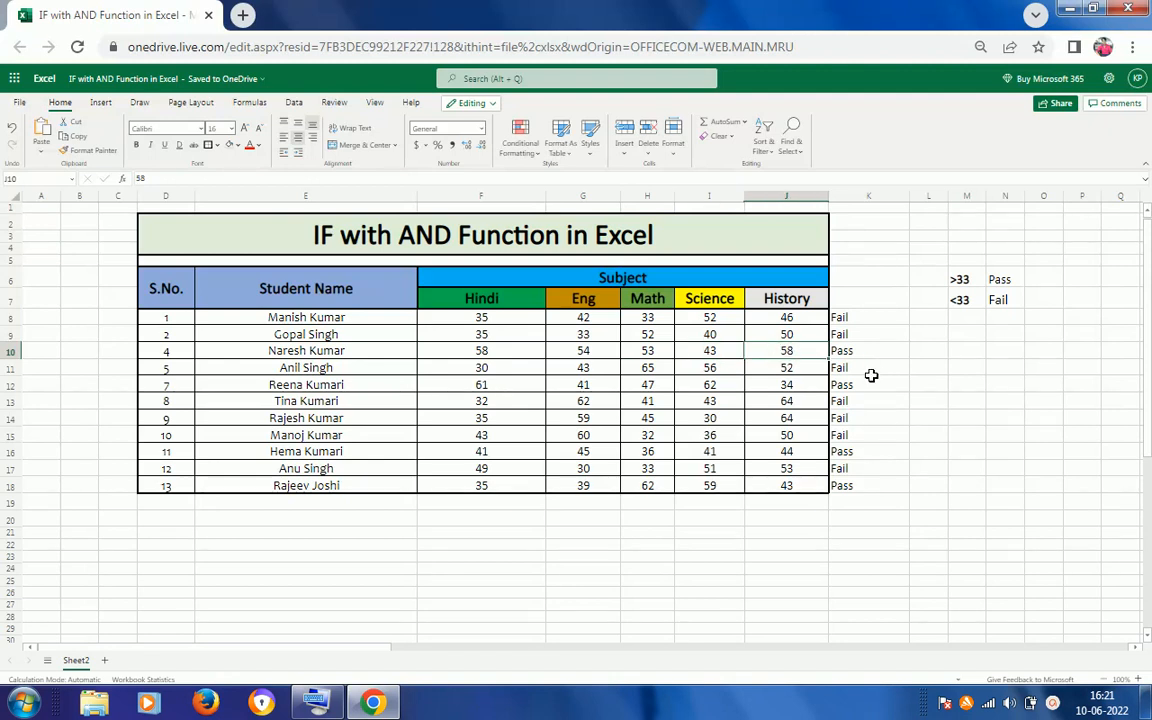
# Check the results in K12 and K16 against the five subject marks in their rows.
pyautogui.click(838, 386)
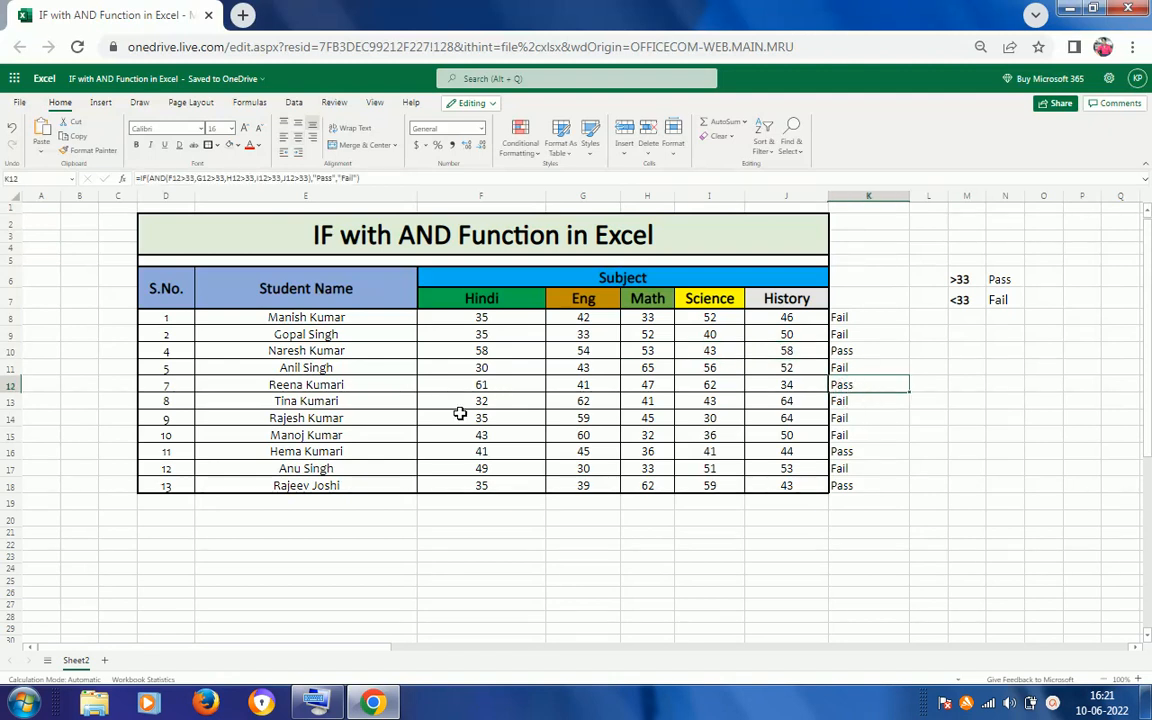
pyautogui.click(511, 389)
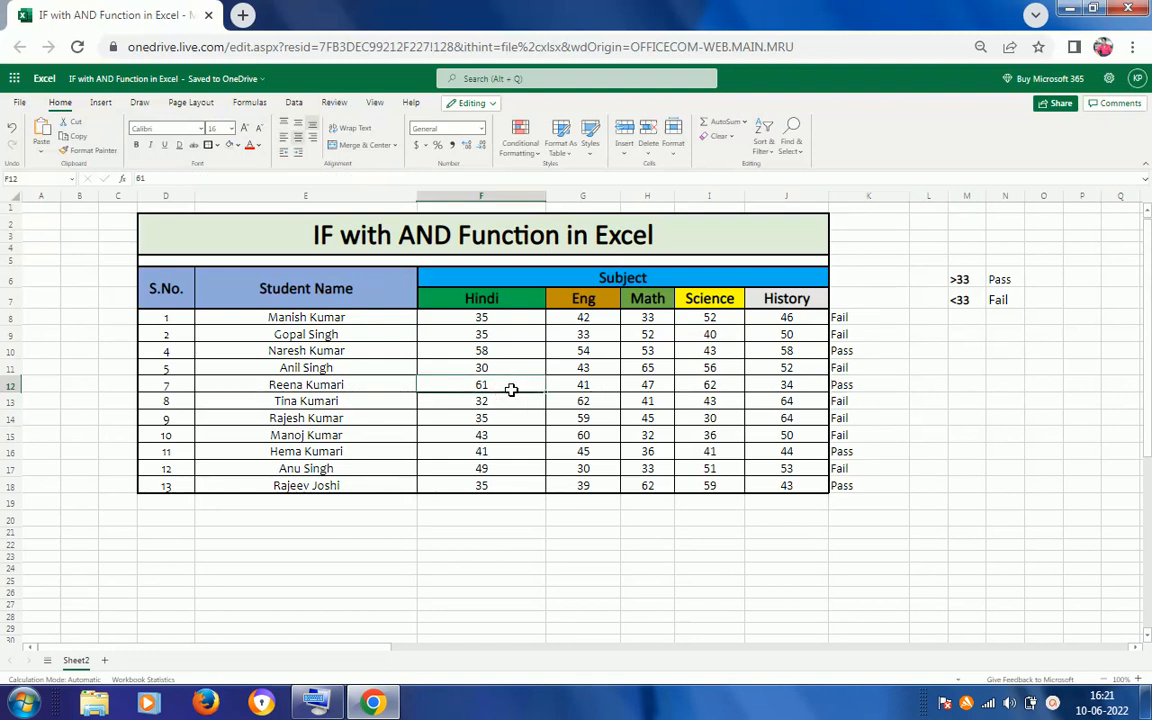
pyautogui.click(583, 386)
pyautogui.click(645, 387)
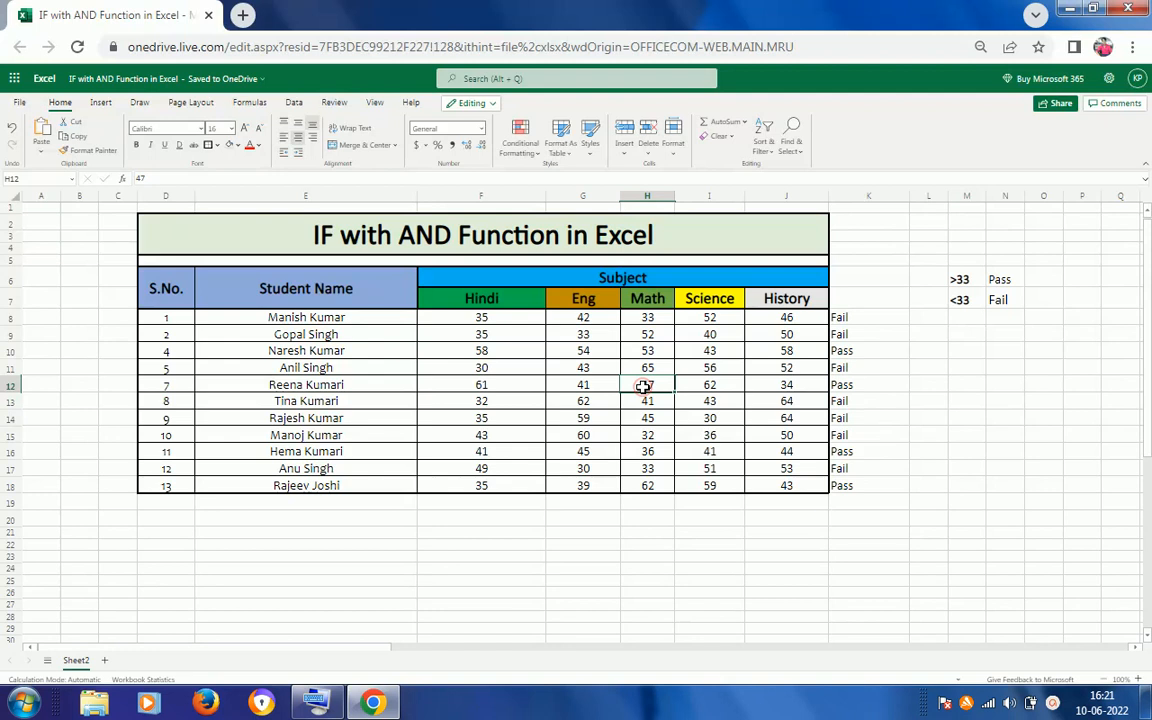
pyautogui.click(710, 387)
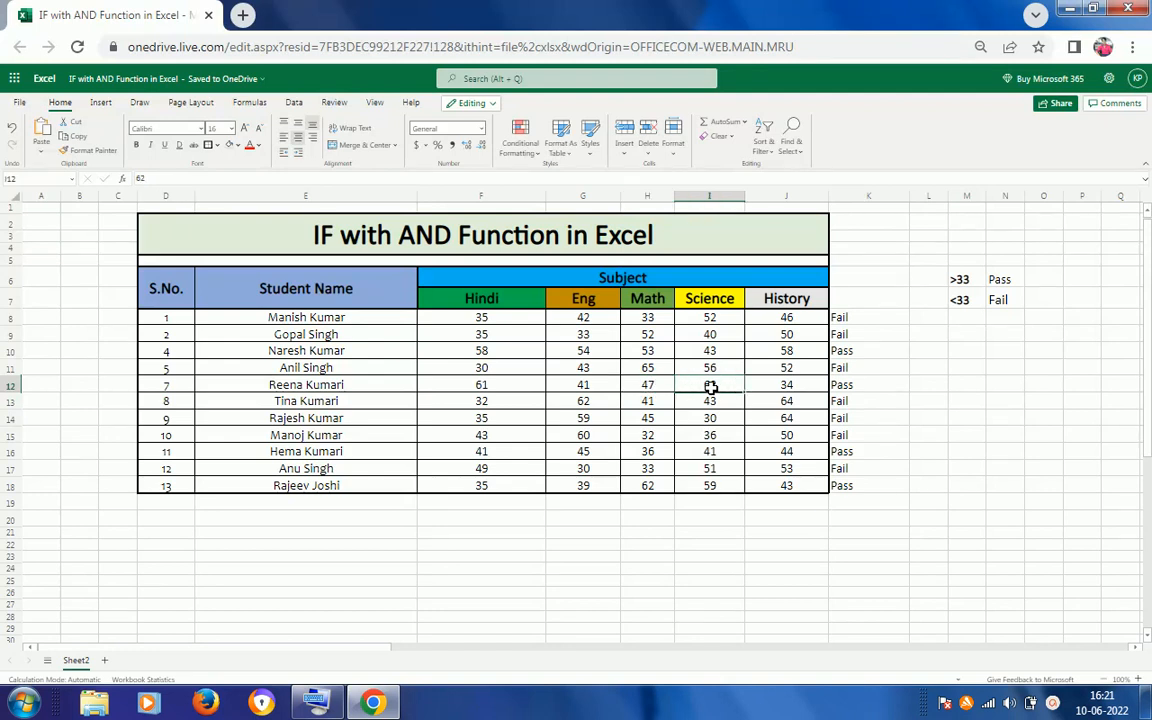
pyautogui.click(806, 384)
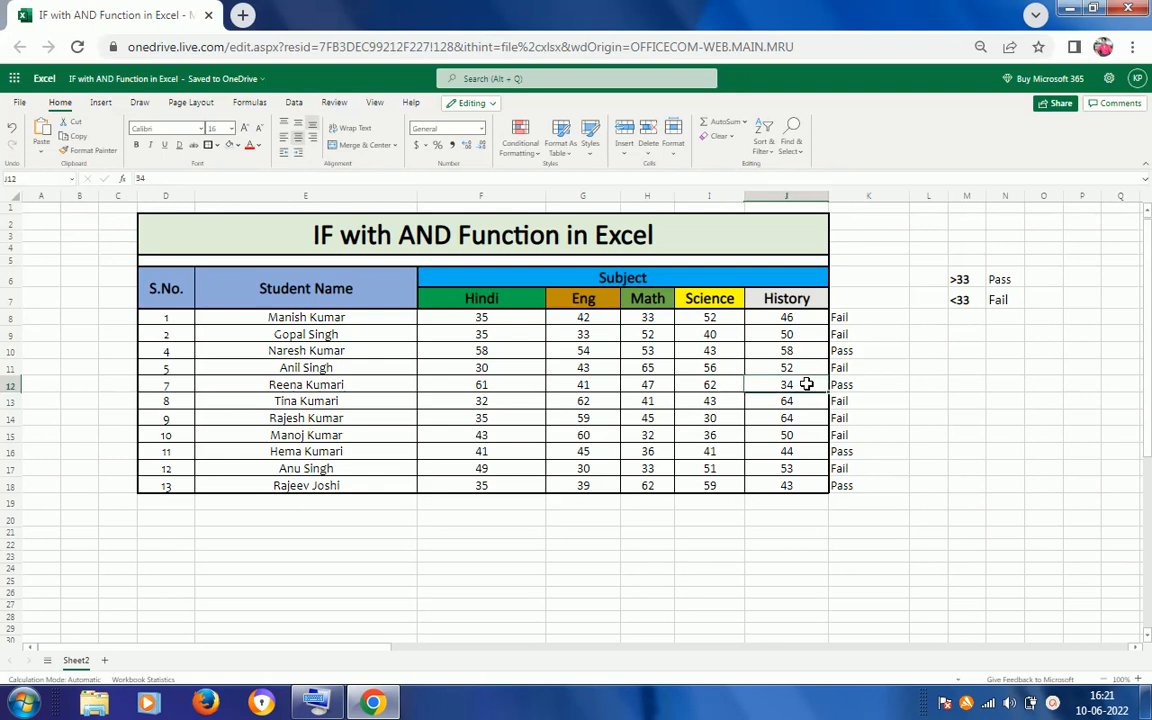
pyautogui.click(858, 456)
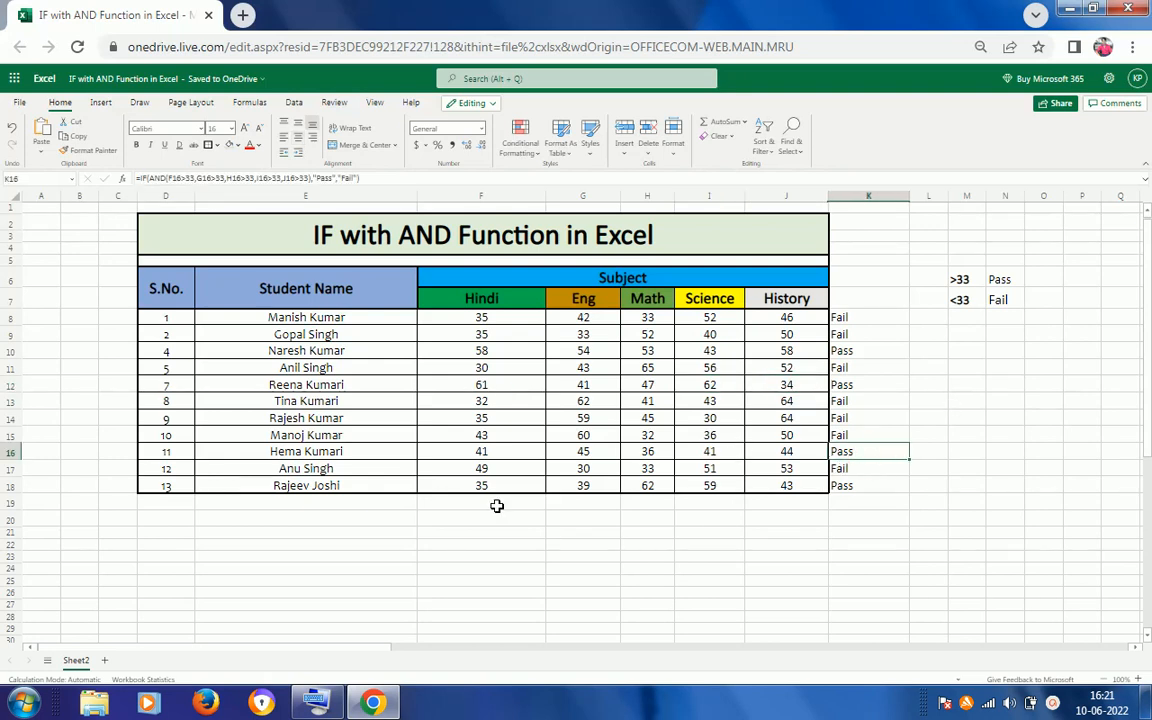
pyautogui.click(326, 455)
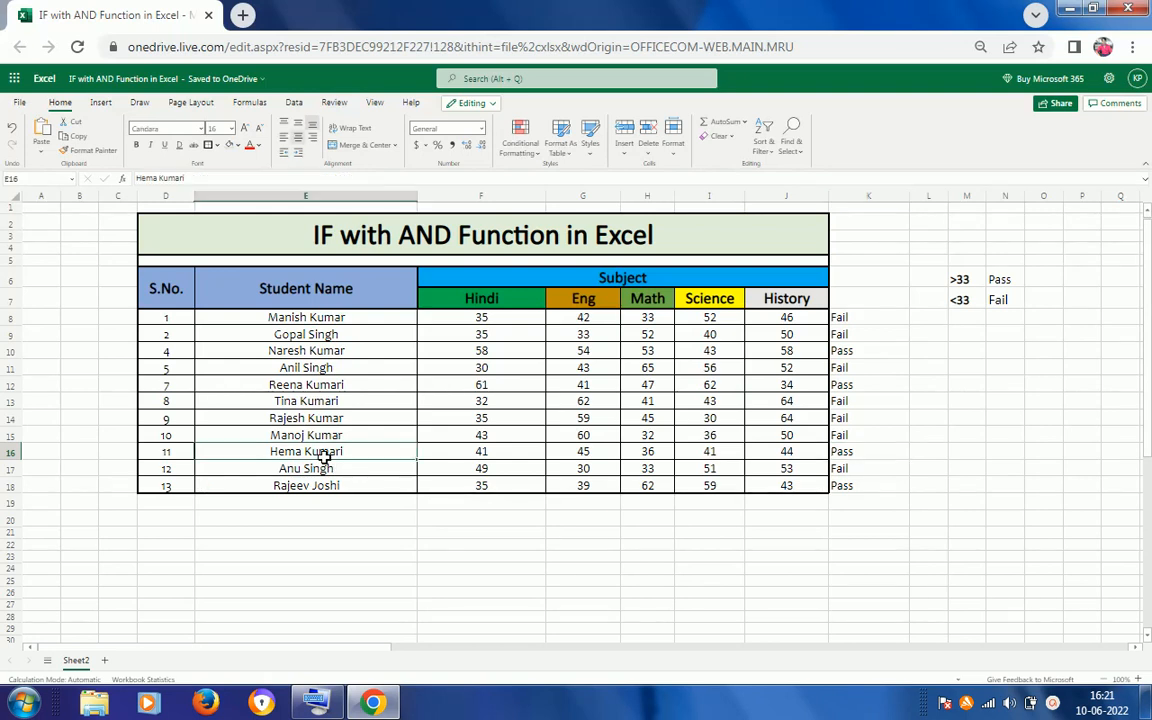
pyautogui.click(497, 458)
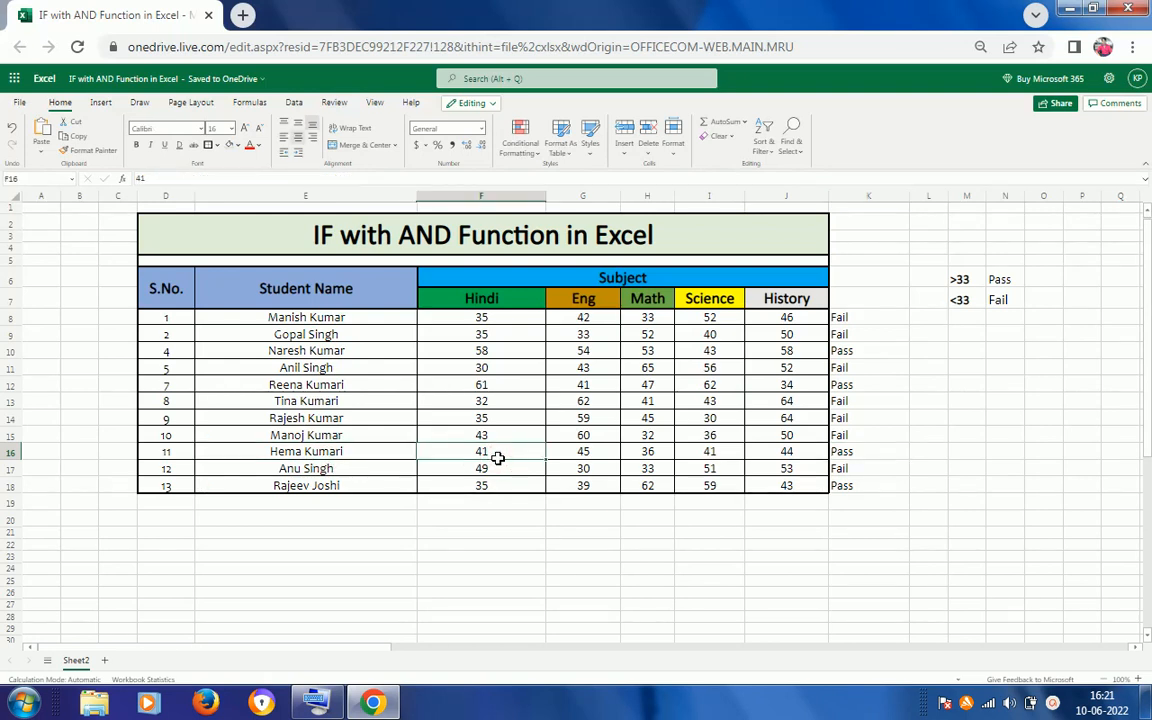
pyautogui.click(600, 452)
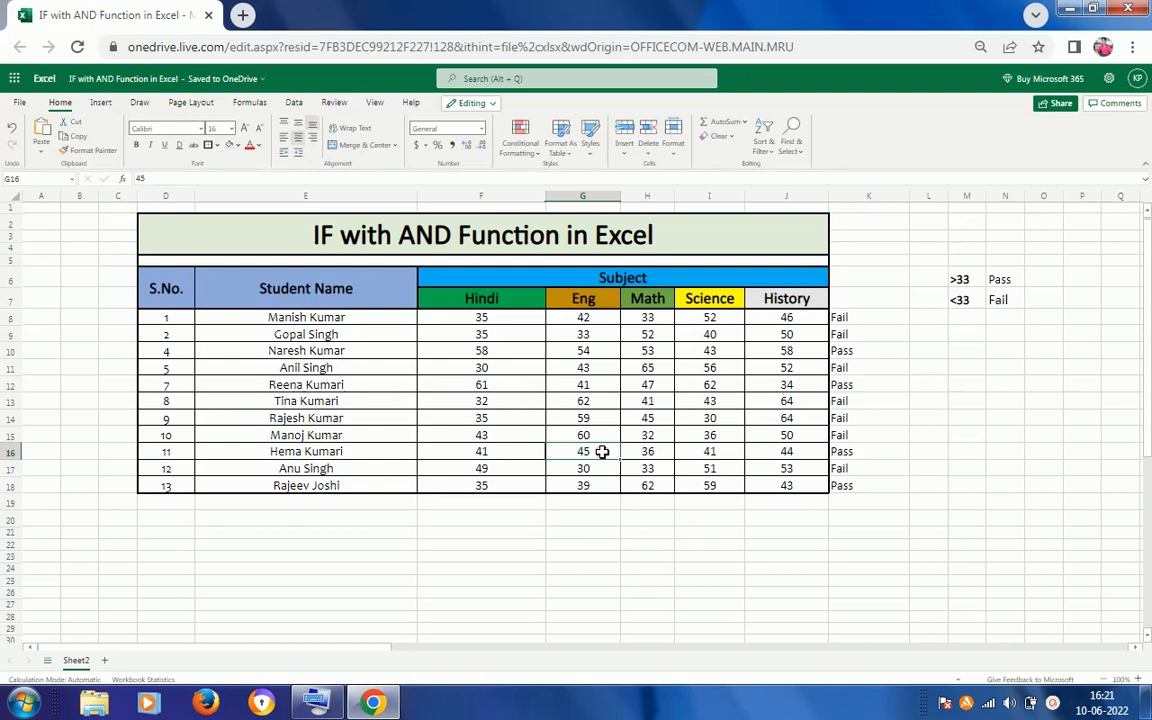
pyautogui.click(662, 452)
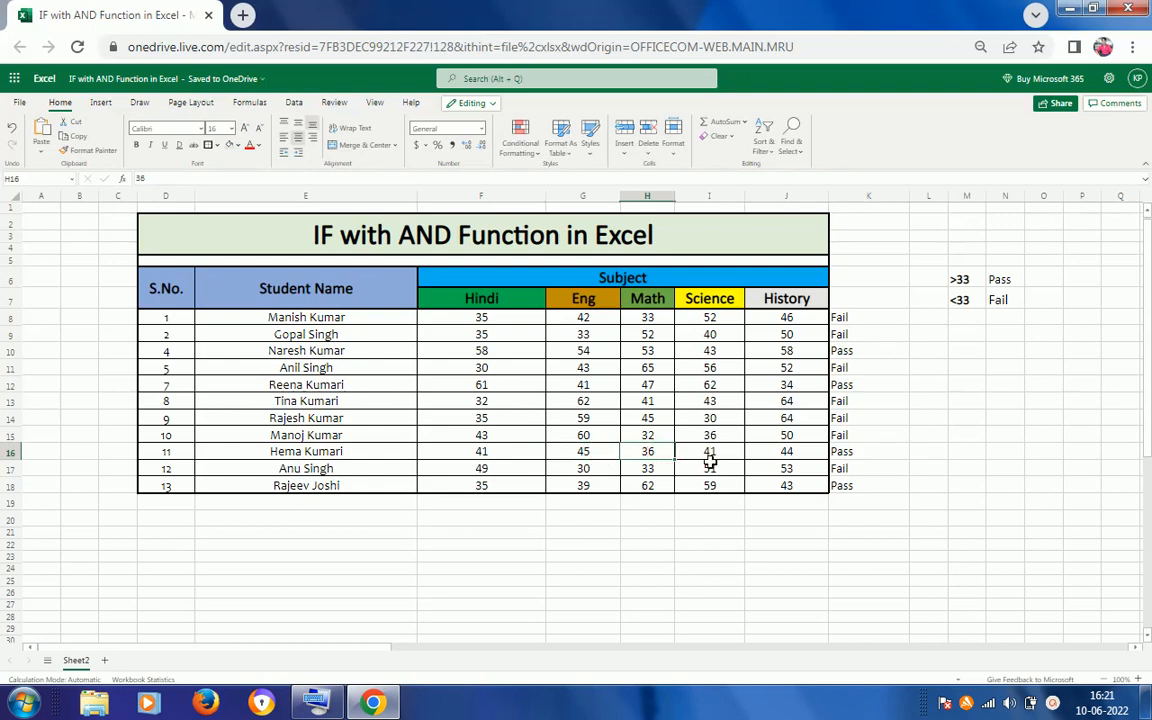
pyautogui.click(712, 455)
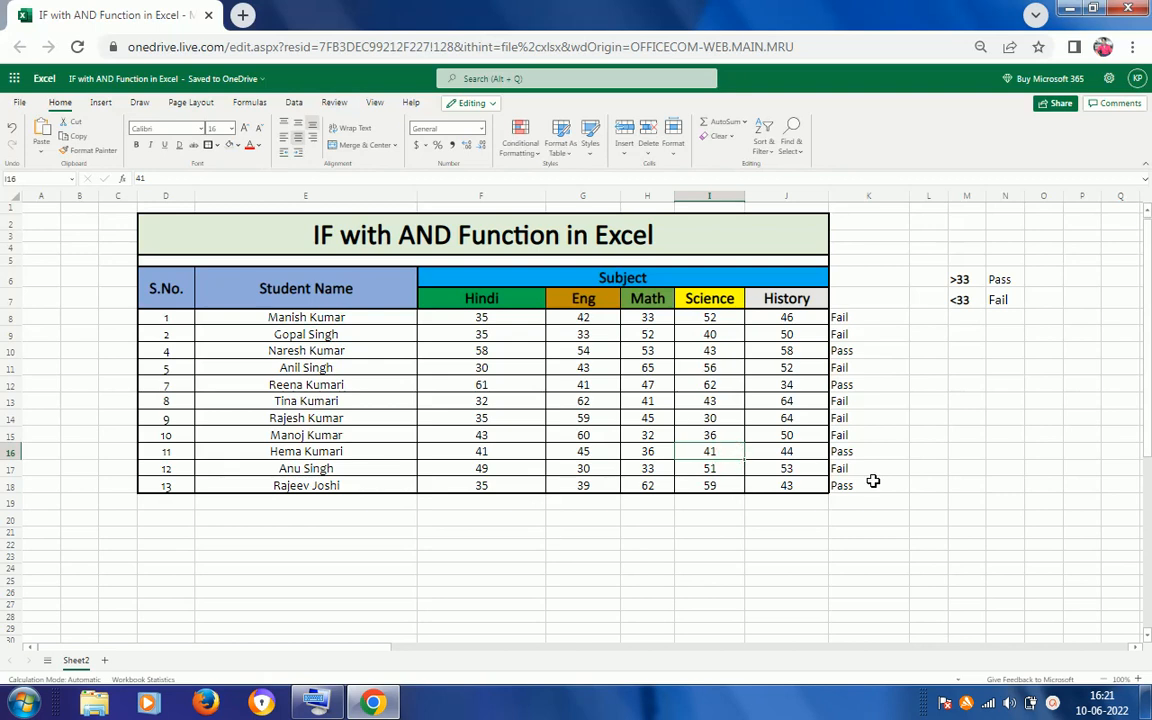
pyautogui.click(803, 456)
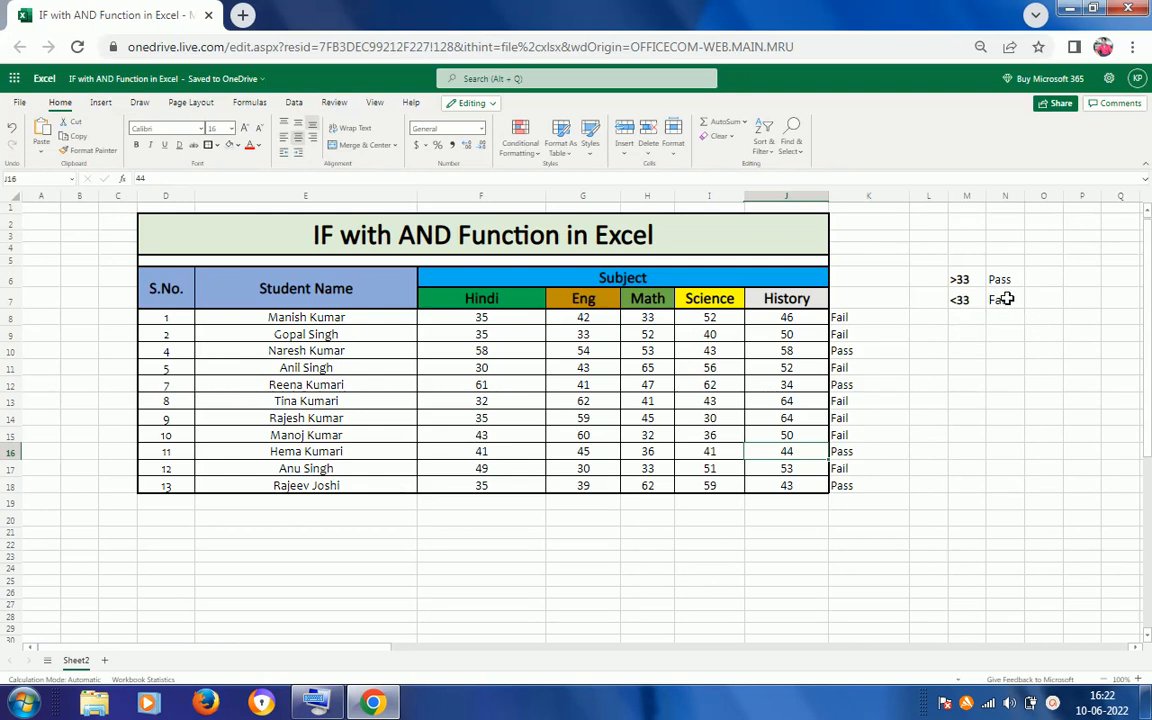
# Change the first student's Math mark in H8 to 34 to test the result formula.
pyautogui.click(865, 319)
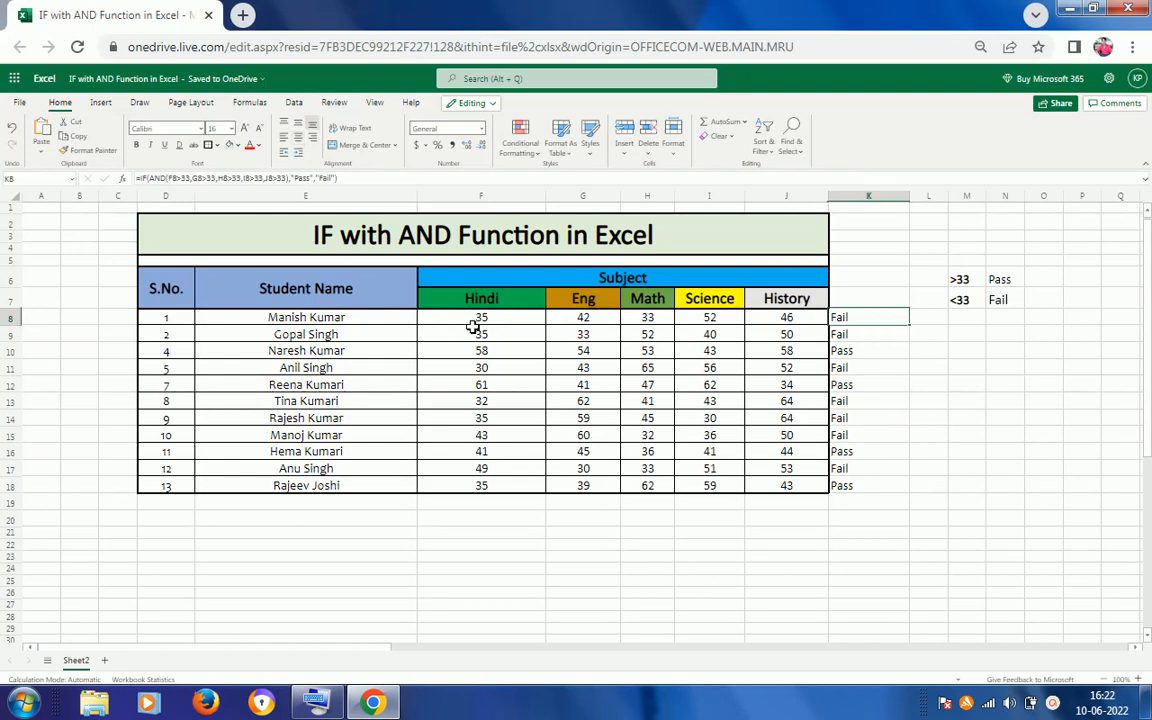
pyautogui.click(628, 362)
pyautogui.click(662, 320)
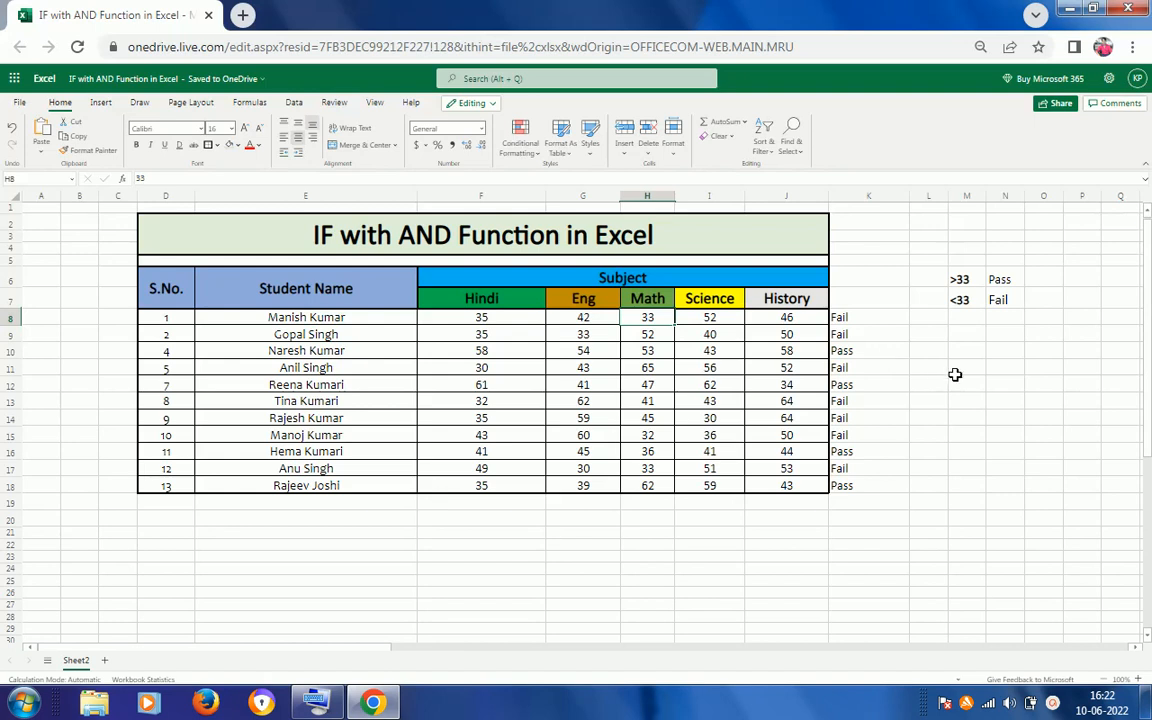
pyautogui.write('34')
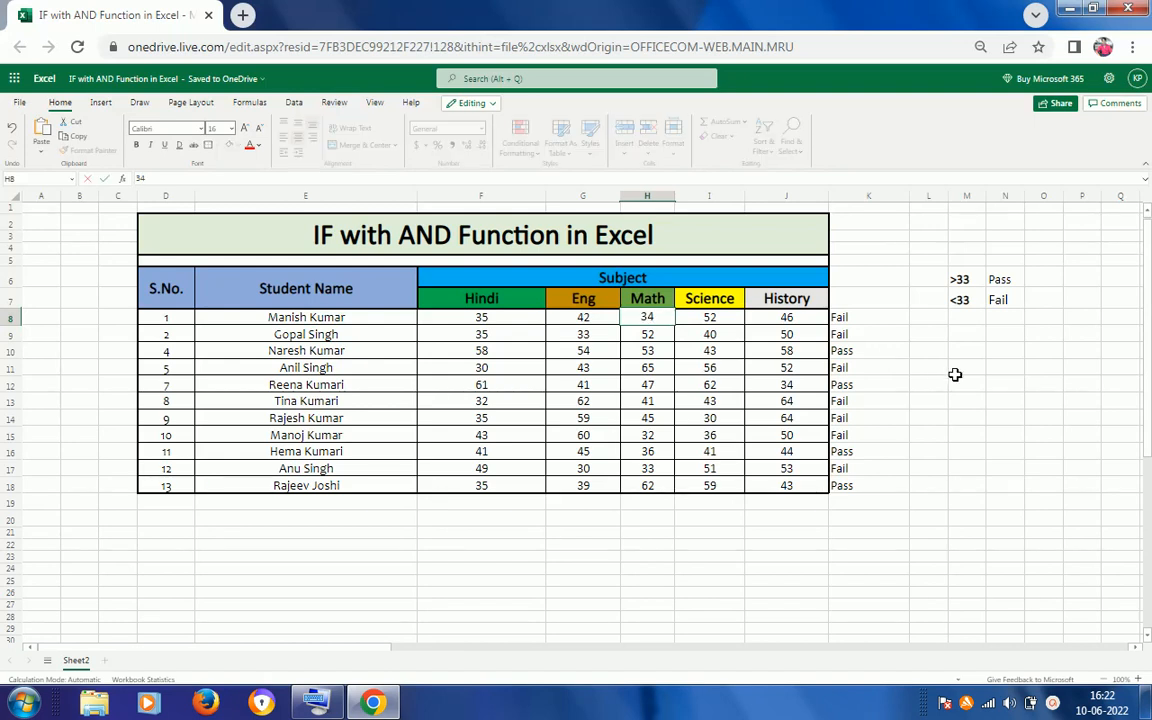
pyautogui.hotkey('ctrl', 'Return')
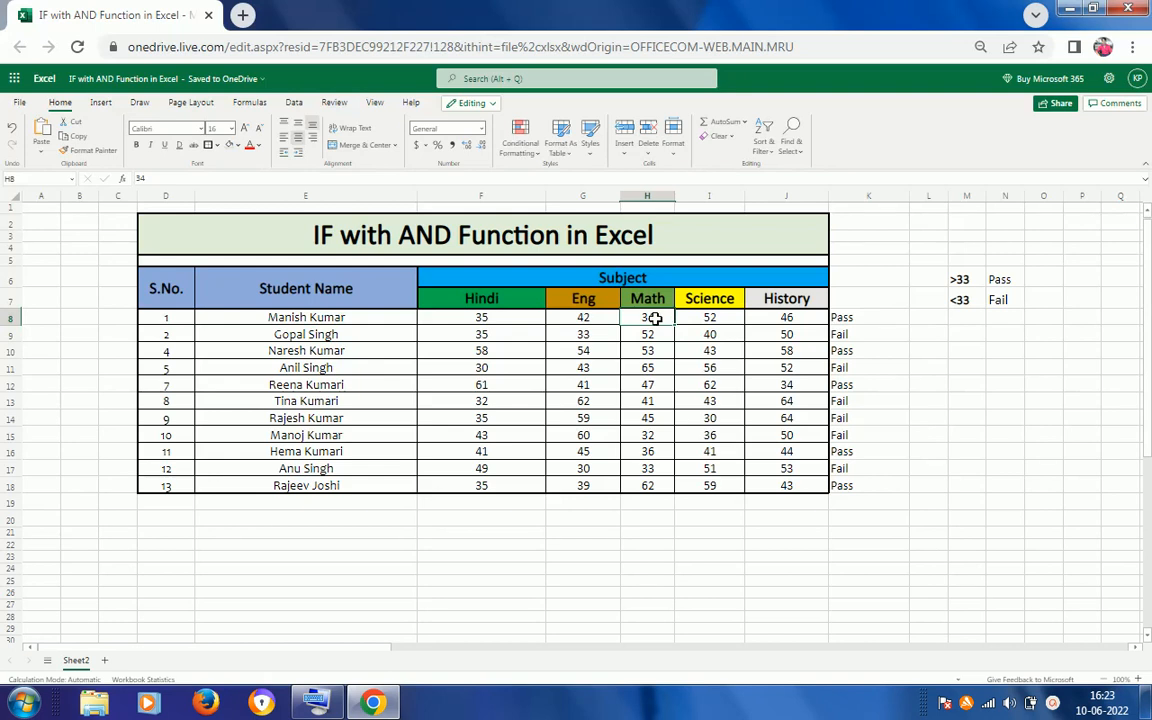
# Set the first student's Math mark in H8 to 30 to test the result formula with a failing mark.
pyautogui.click(655, 318)
pyautogui.write('30')
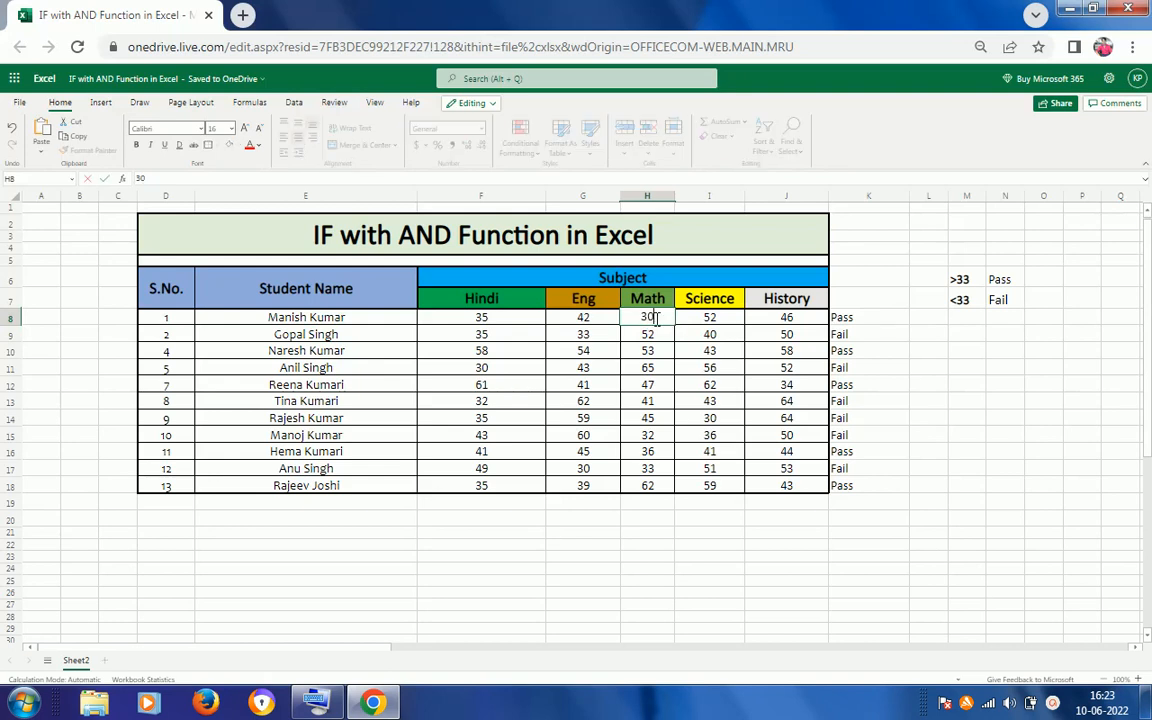
pyautogui.press('Return')
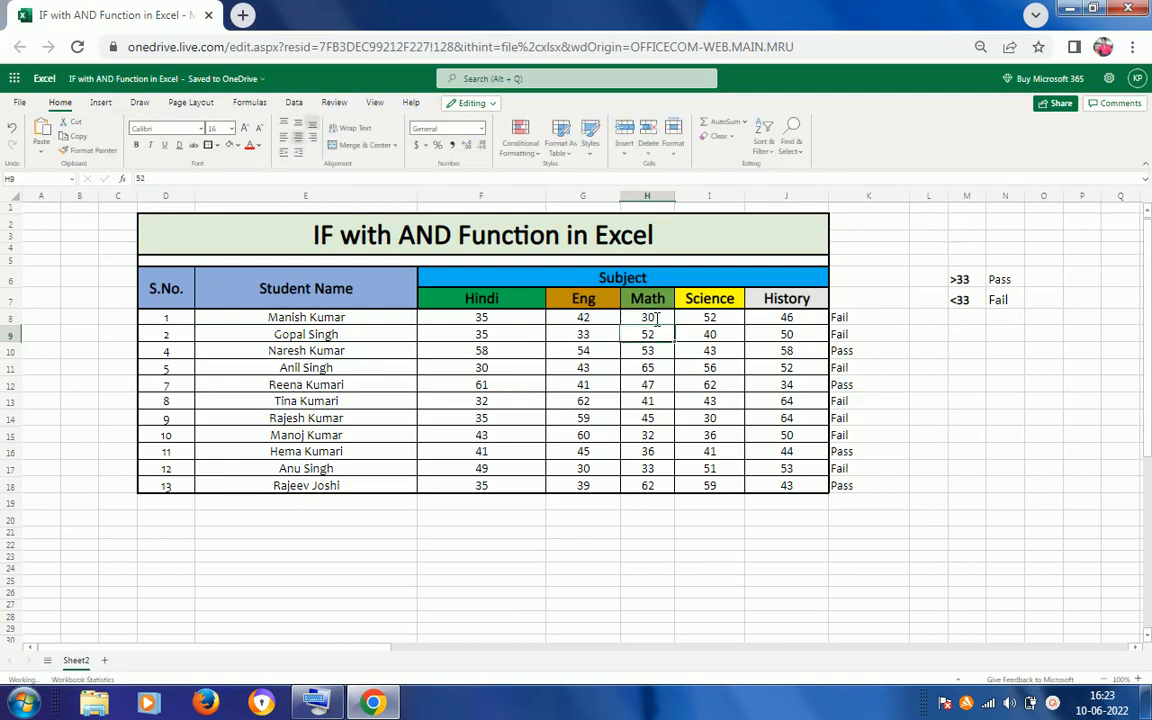
# Change the second student's Eng mark in G9 to 34 and check the result in K9.
pyautogui.click(582, 340)
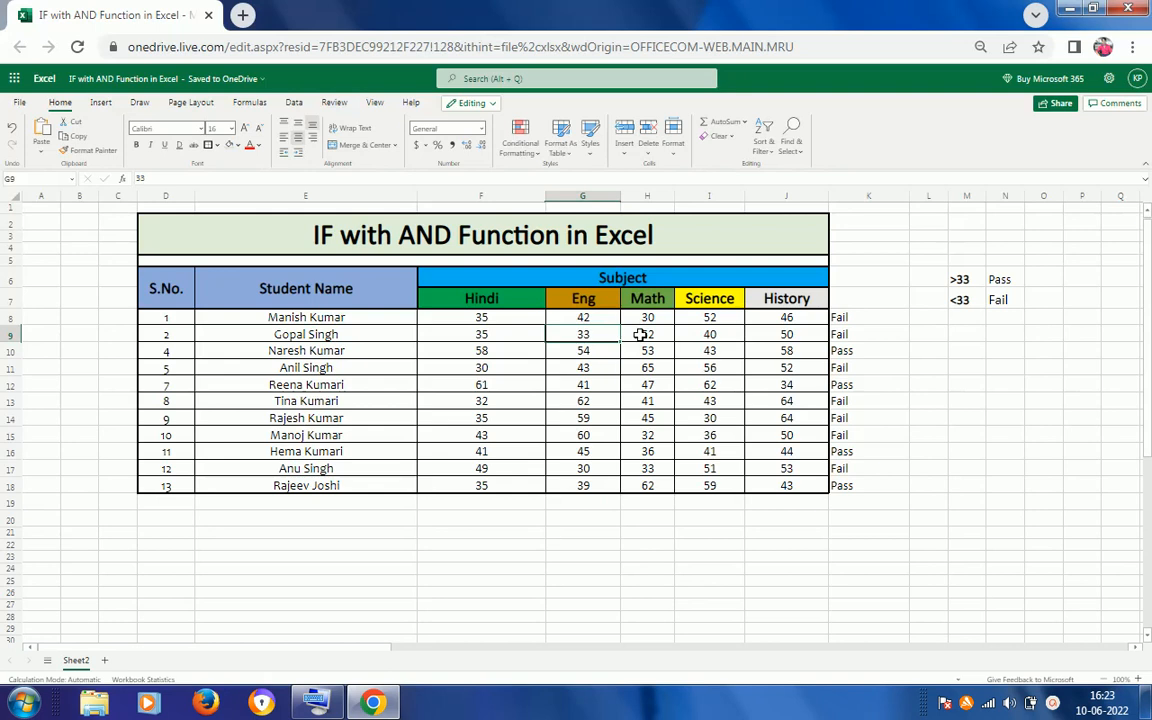
pyautogui.write('3')
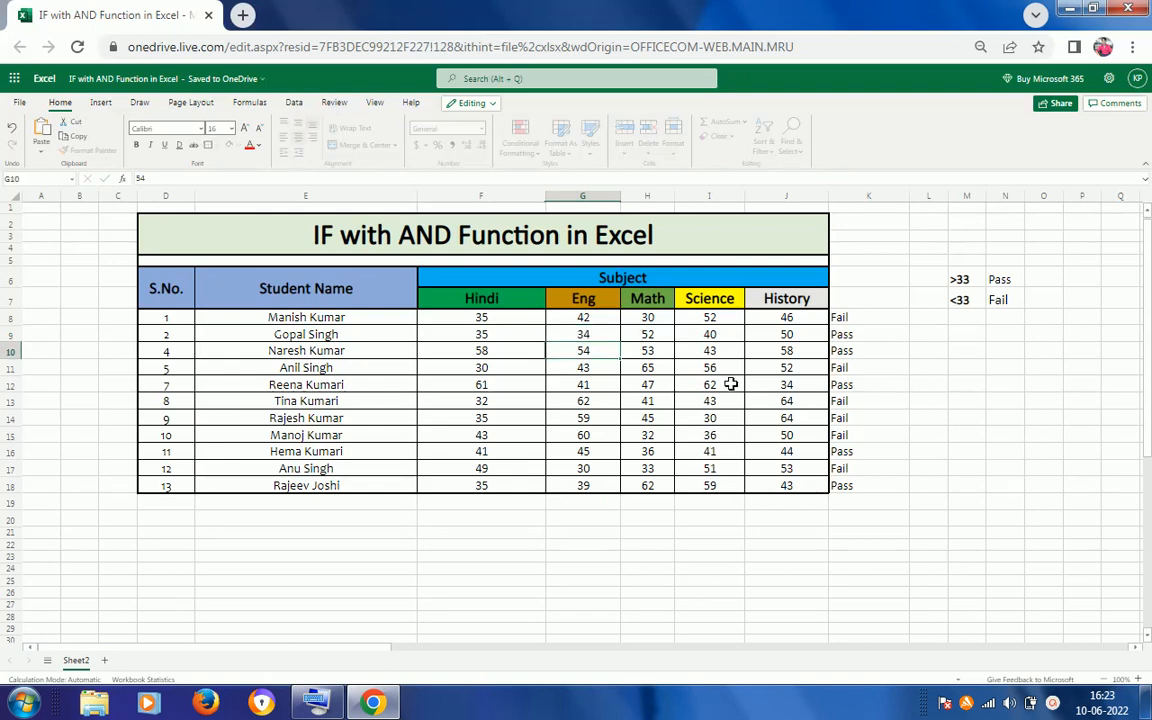
pyautogui.hotkey('ctrl', 'Return')
pyautogui.click(872, 338)
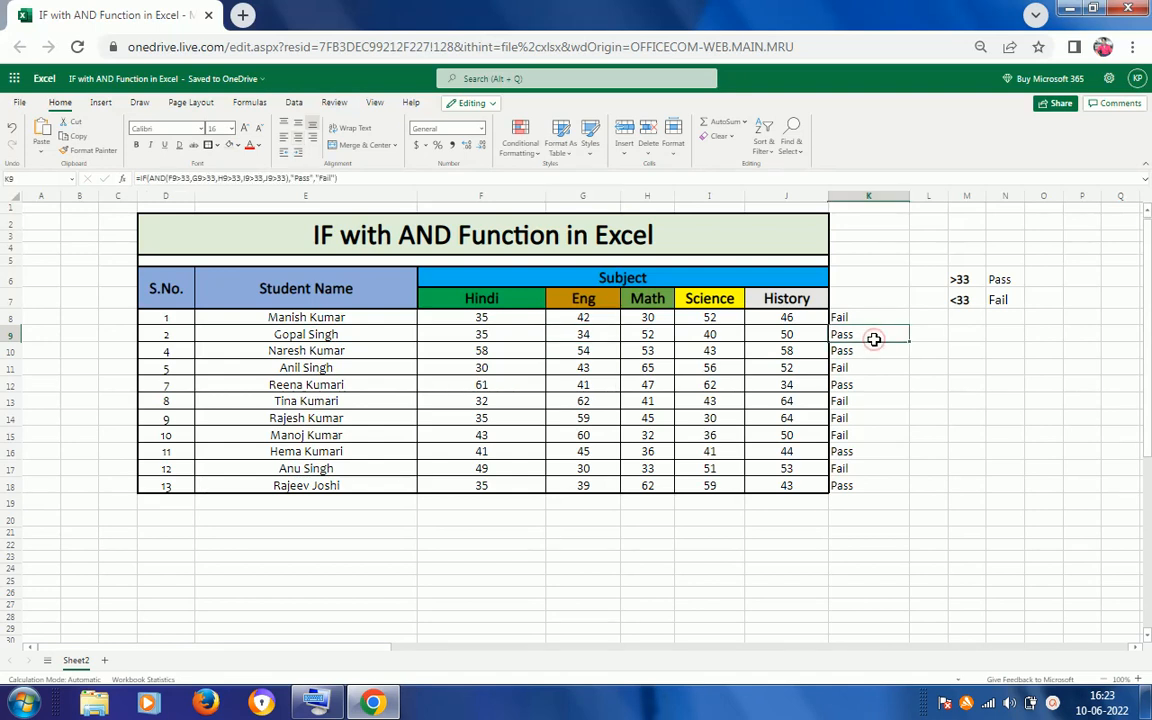
# Change the Hindi mark in F11 to 34 to test the result for that student.
pyautogui.click(506, 368)
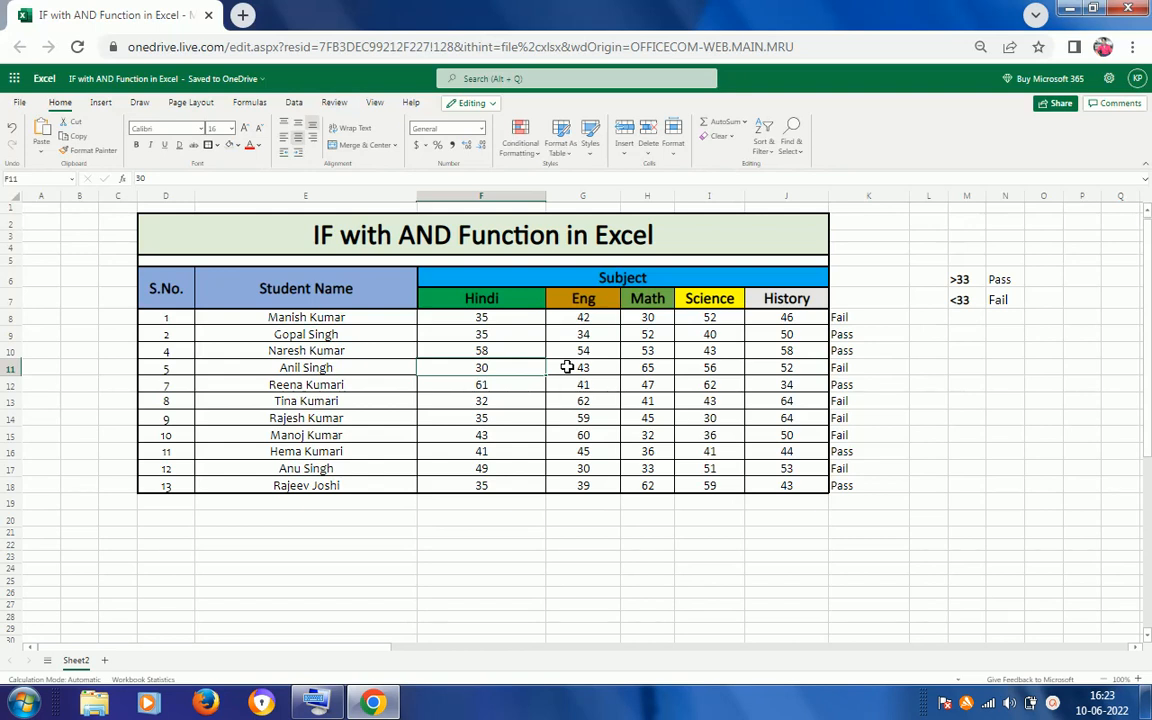
pyautogui.write('34')
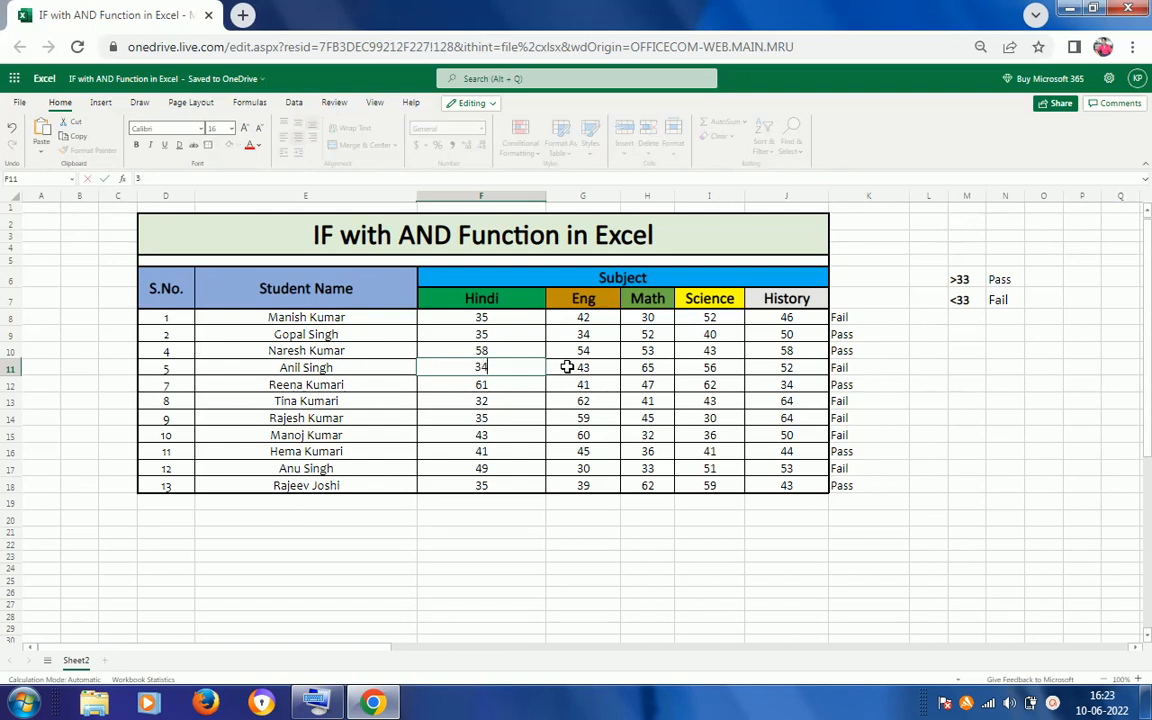
pyautogui.hotkey('ctrl', 'Return')
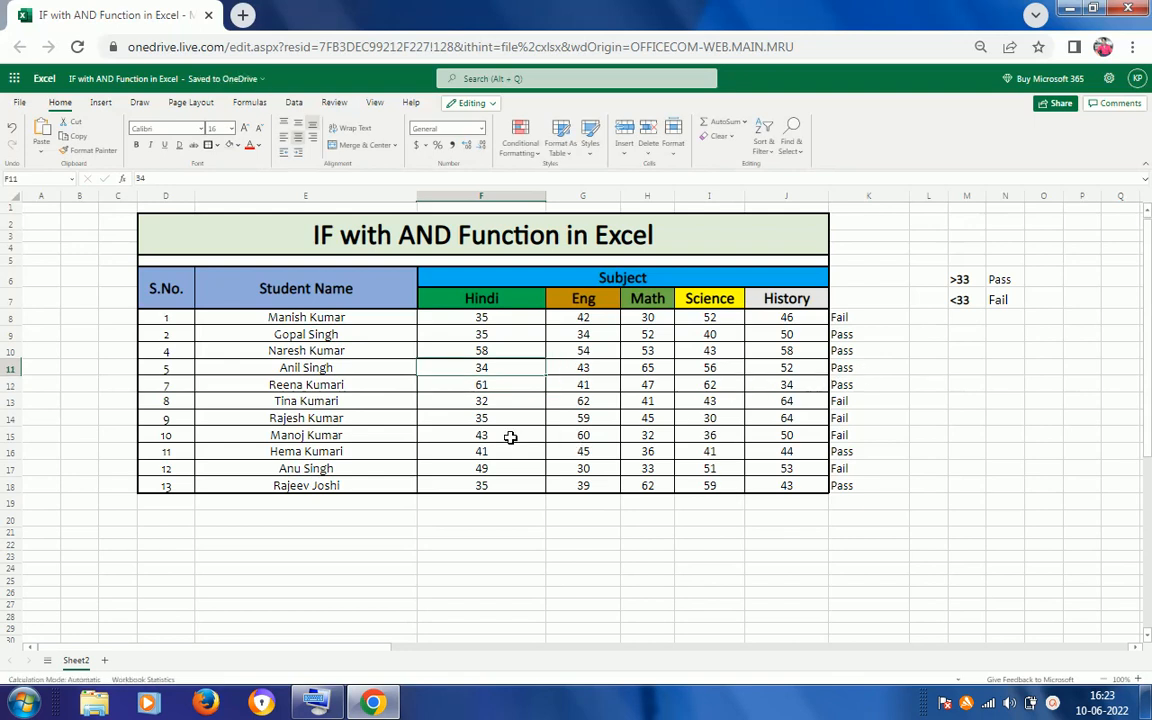
# Set the Hindi mark in F13 to 34 and look over the other subject marks in that row.
pyautogui.click(493, 401)
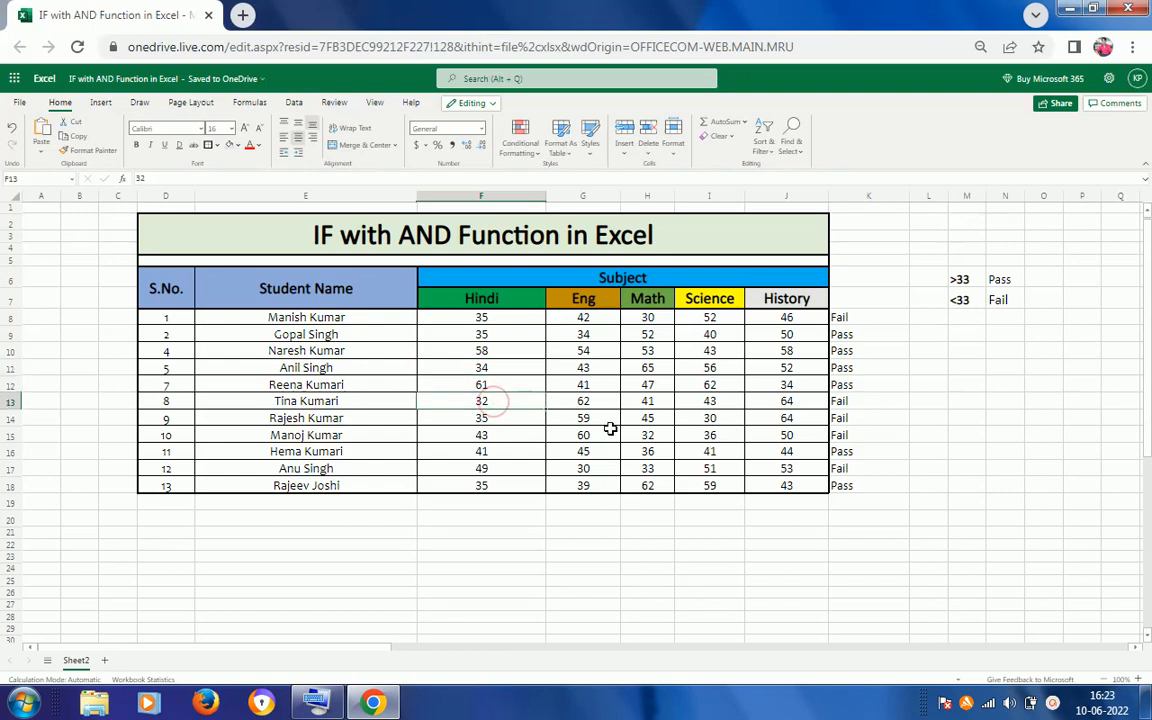
pyautogui.write('34')
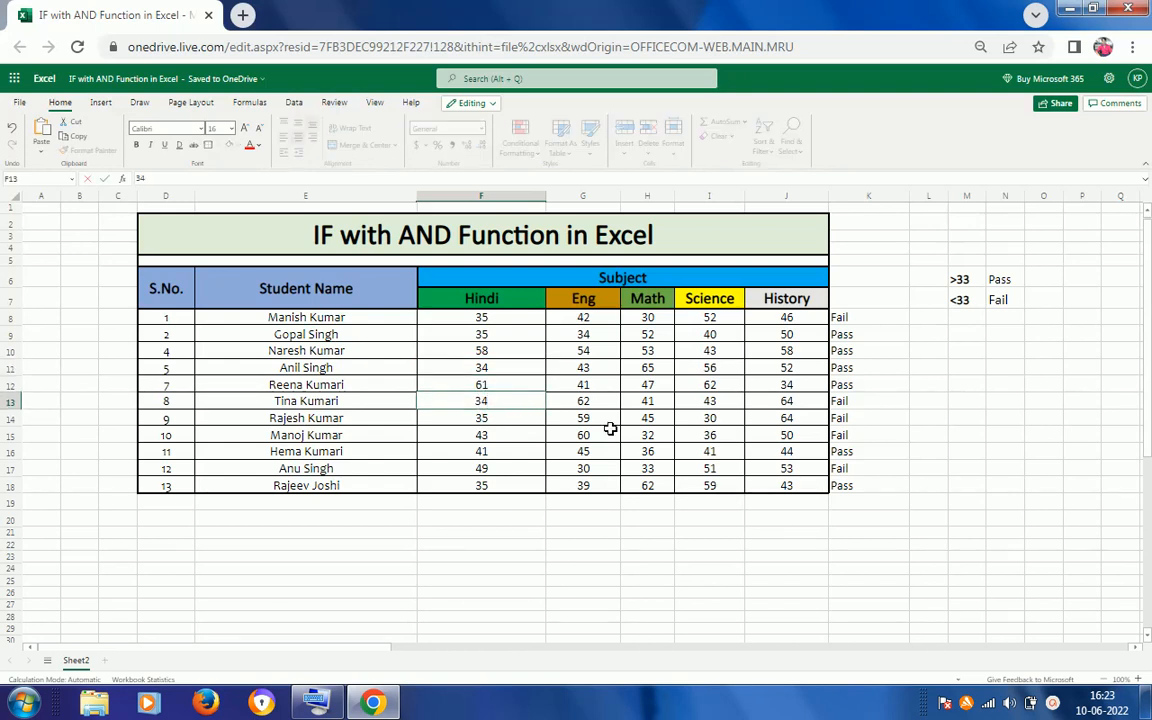
pyautogui.press('Tab')
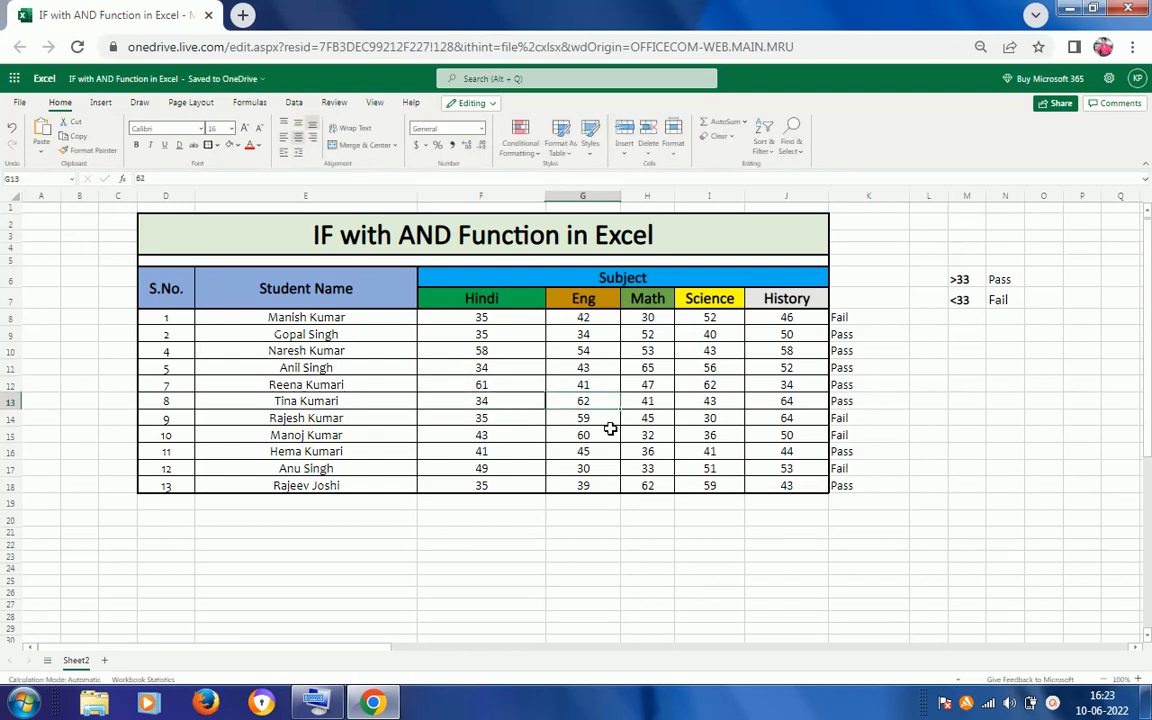
pyautogui.press('Right')
pyautogui.press('Right')
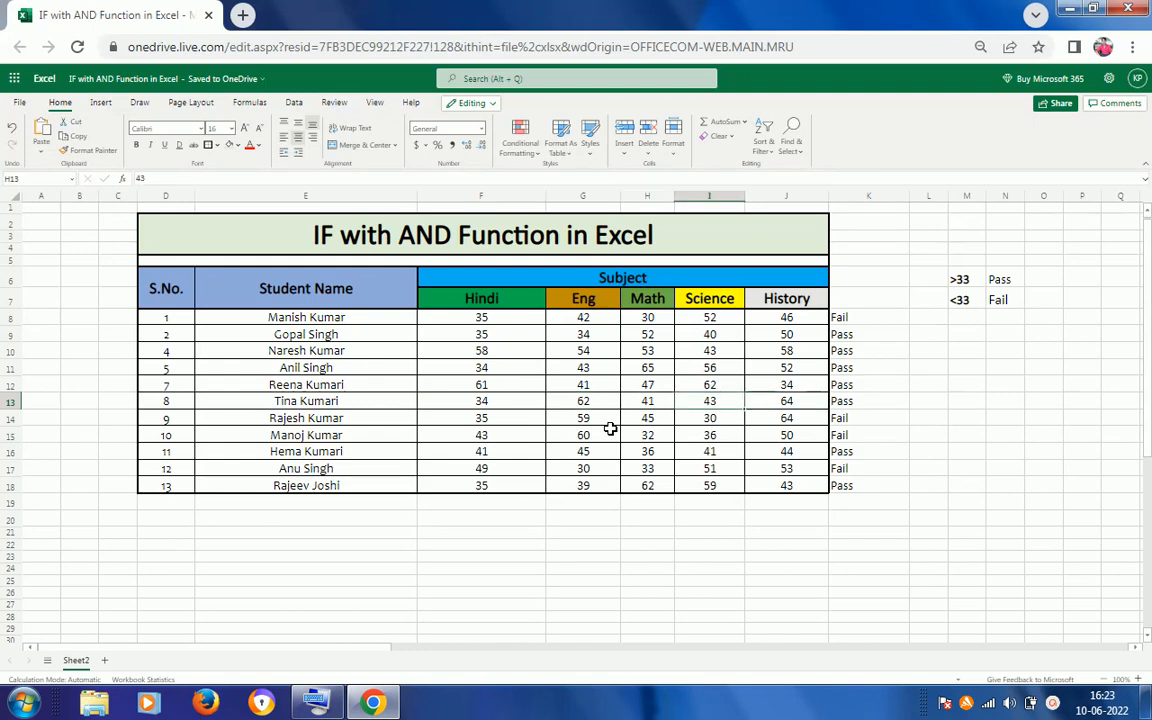
pyautogui.press('Left')
pyautogui.press('Left')
pyautogui.press('Left')
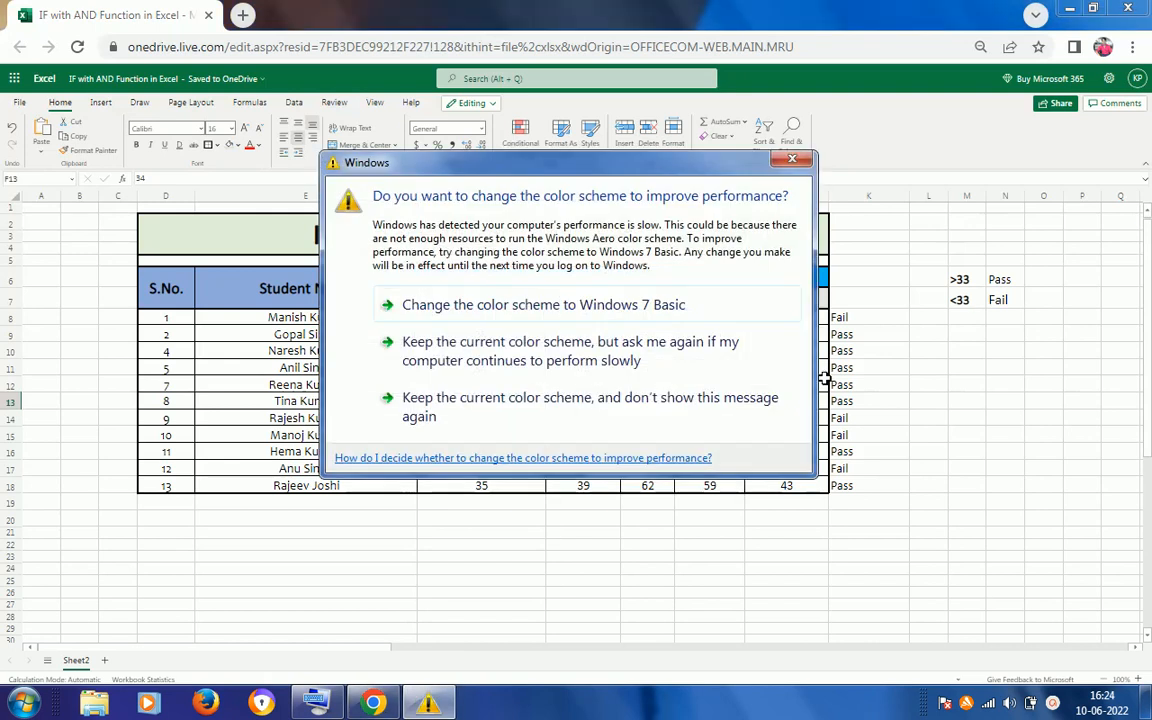
# Keep the current Windows color scheme, with the option to ask again if the computer continues to perform slowly.
pyautogui.click(578, 366)
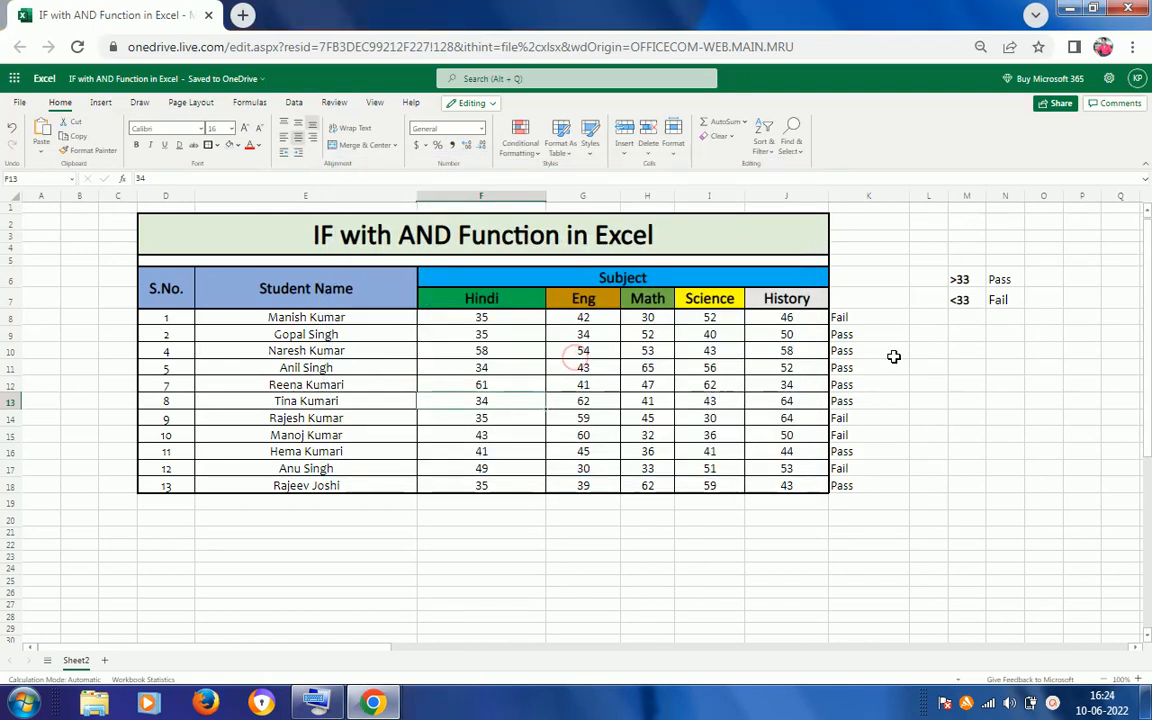
# Review the marks in row 14, change the Science mark in I14 to 34, and check the result in K14.
pyautogui.click(879, 419)
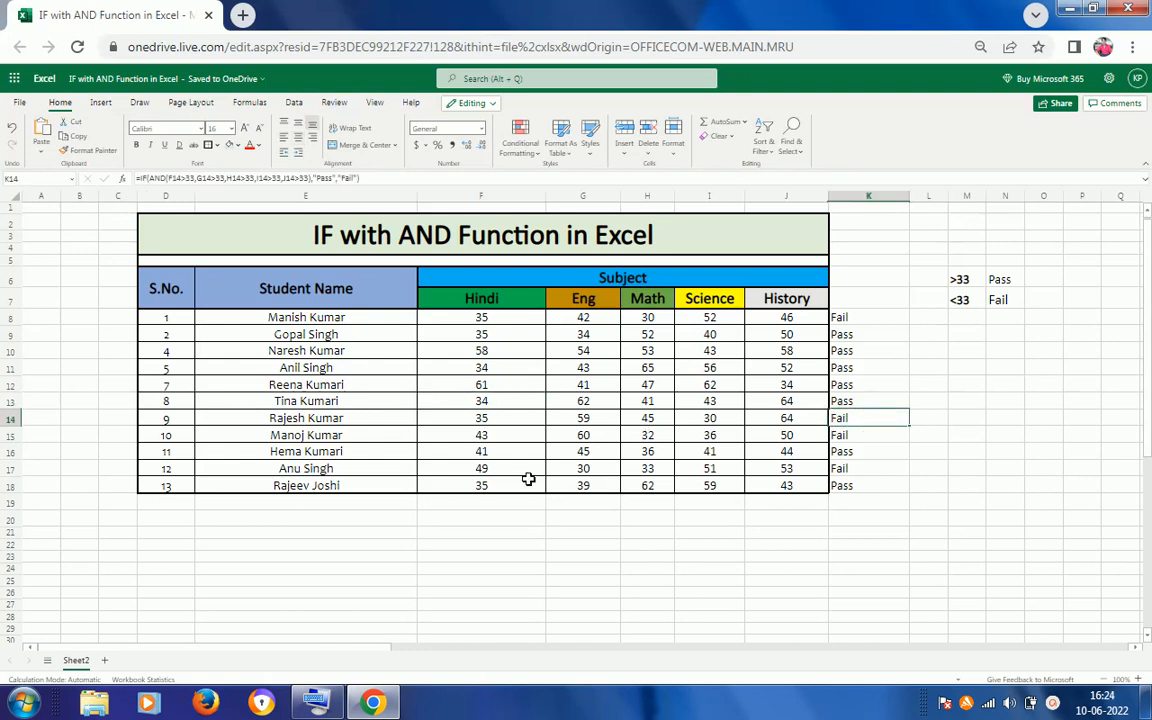
pyautogui.click(507, 421)
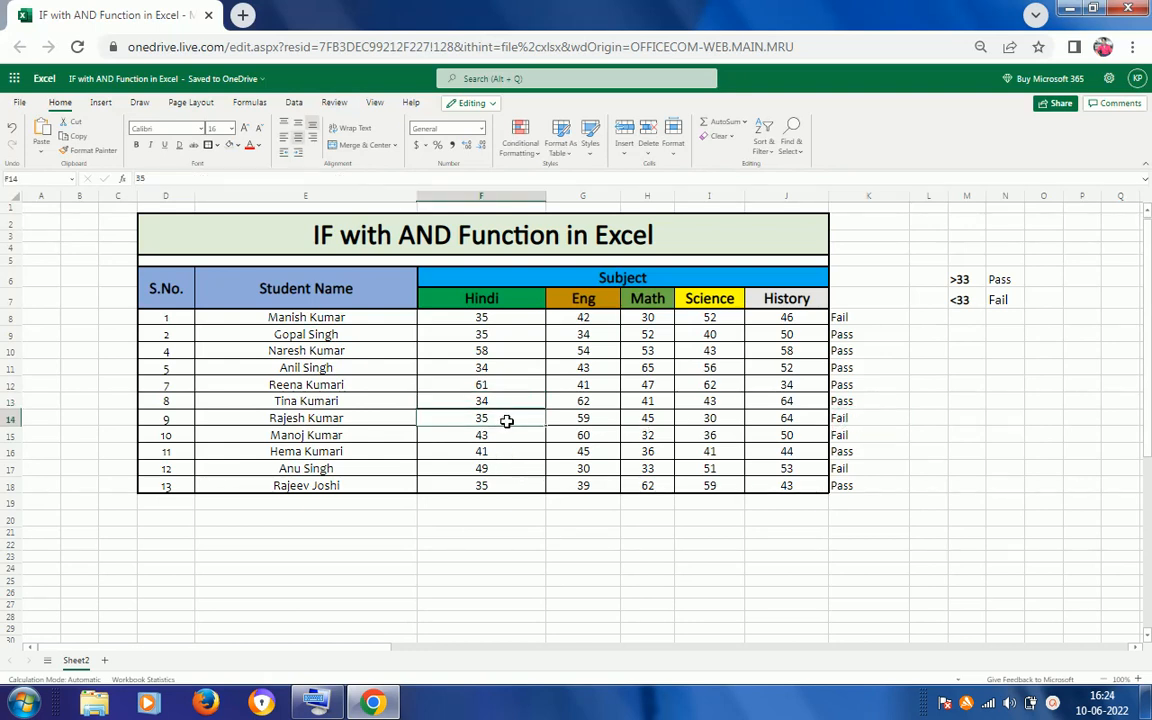
pyautogui.click(582, 421)
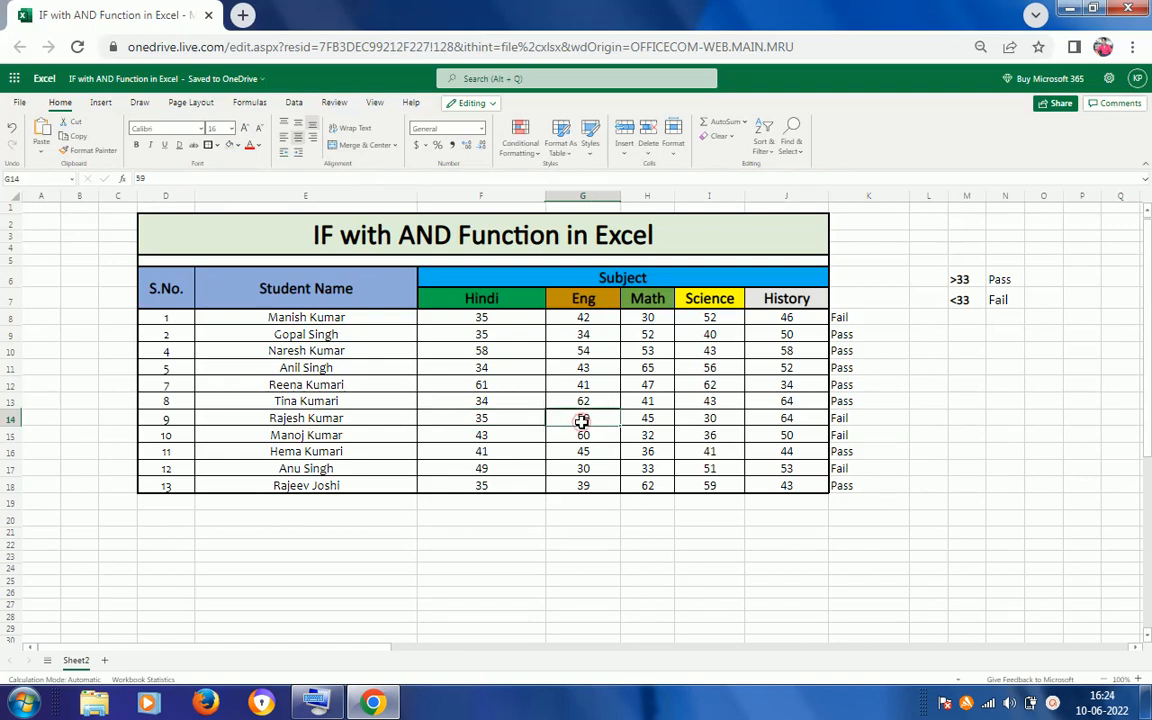
pyautogui.click(640, 421)
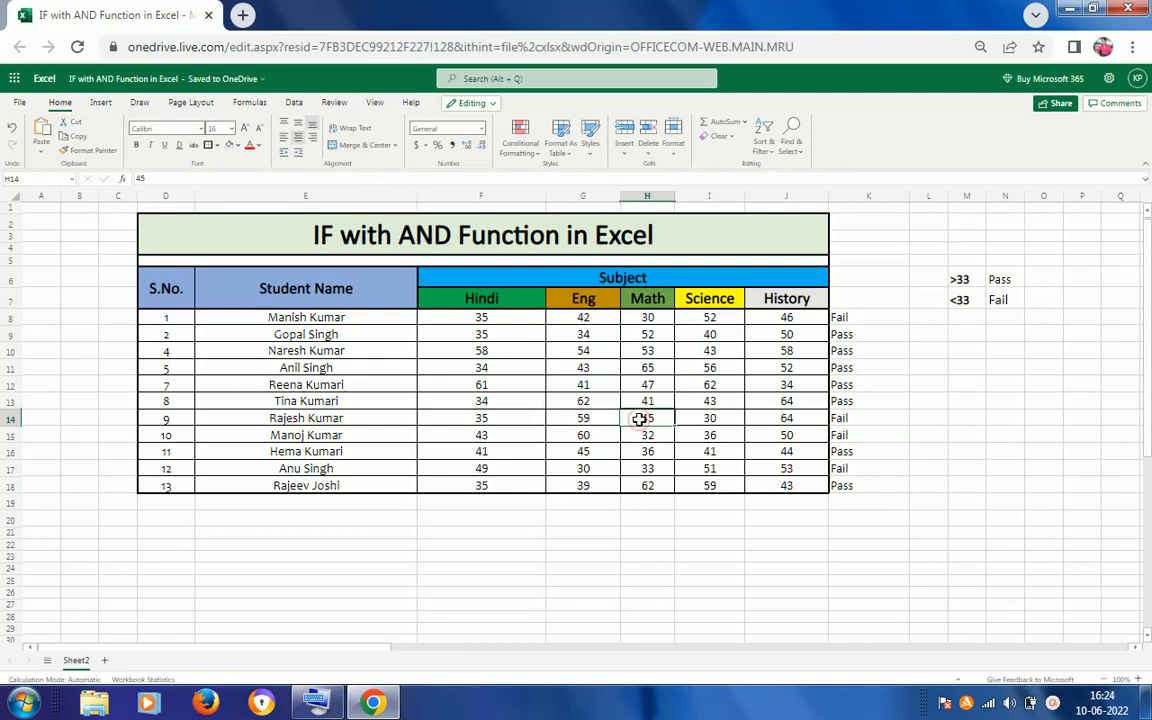
pyautogui.click(704, 419)
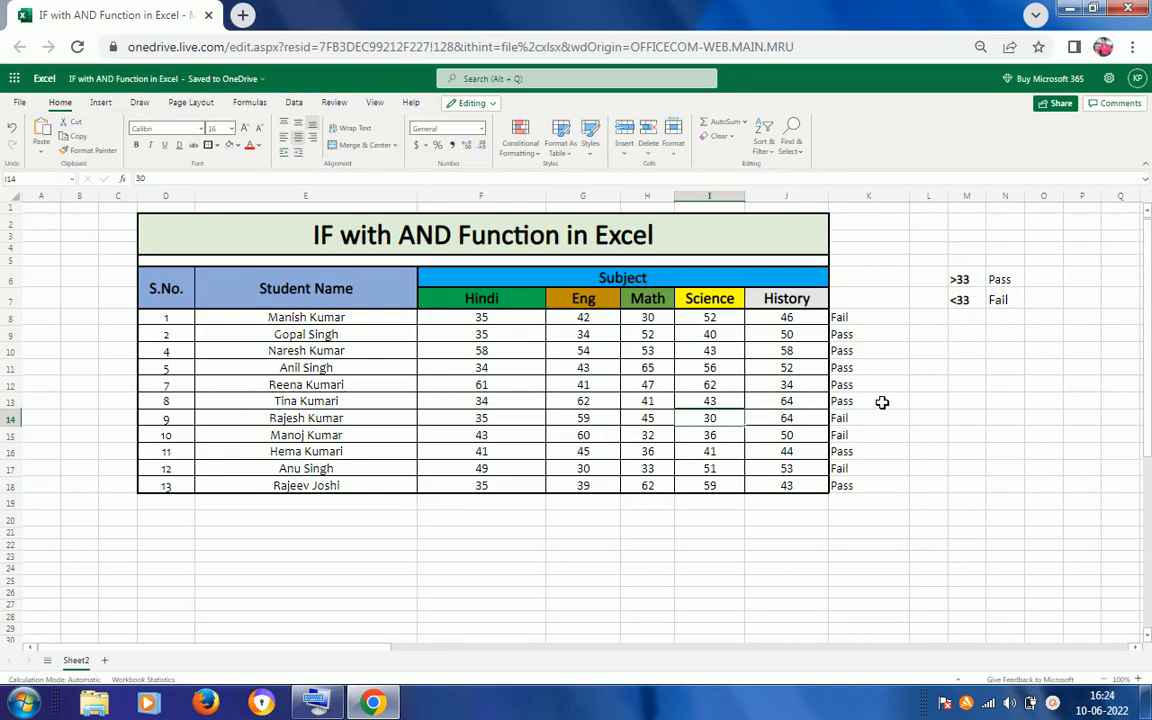
pyautogui.write('34')
pyautogui.press('Return')
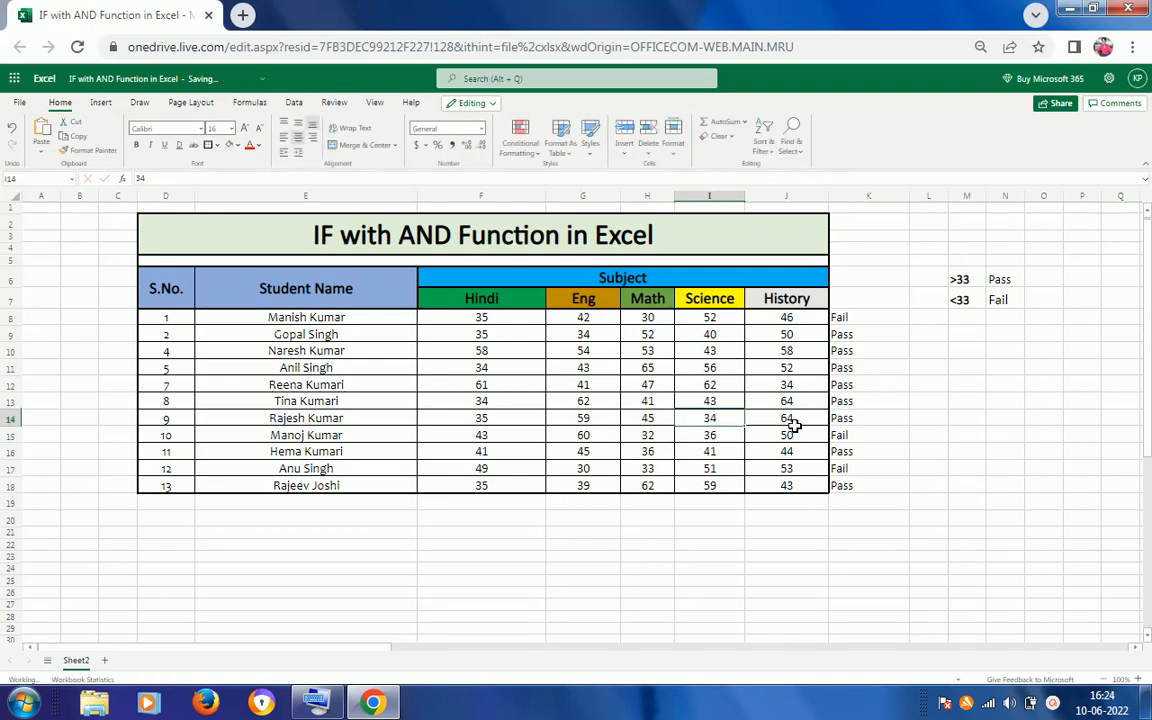
pyautogui.click(872, 424)
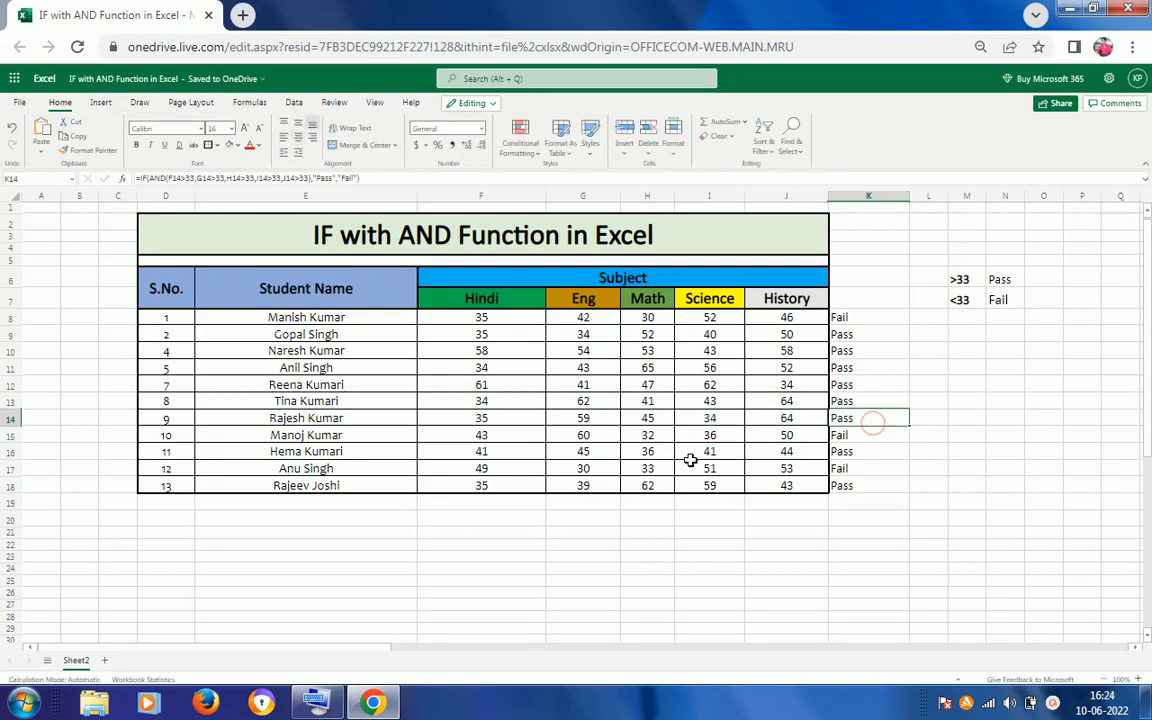
pyautogui.click(632, 453)
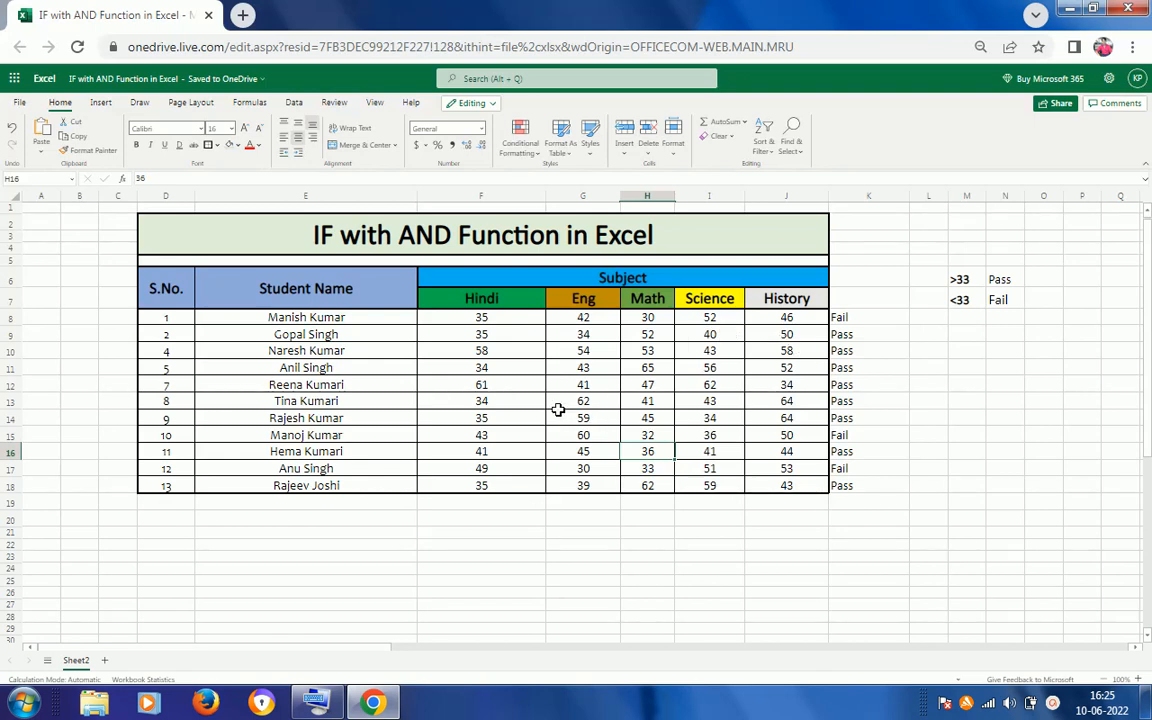
pyautogui.click(567, 340)
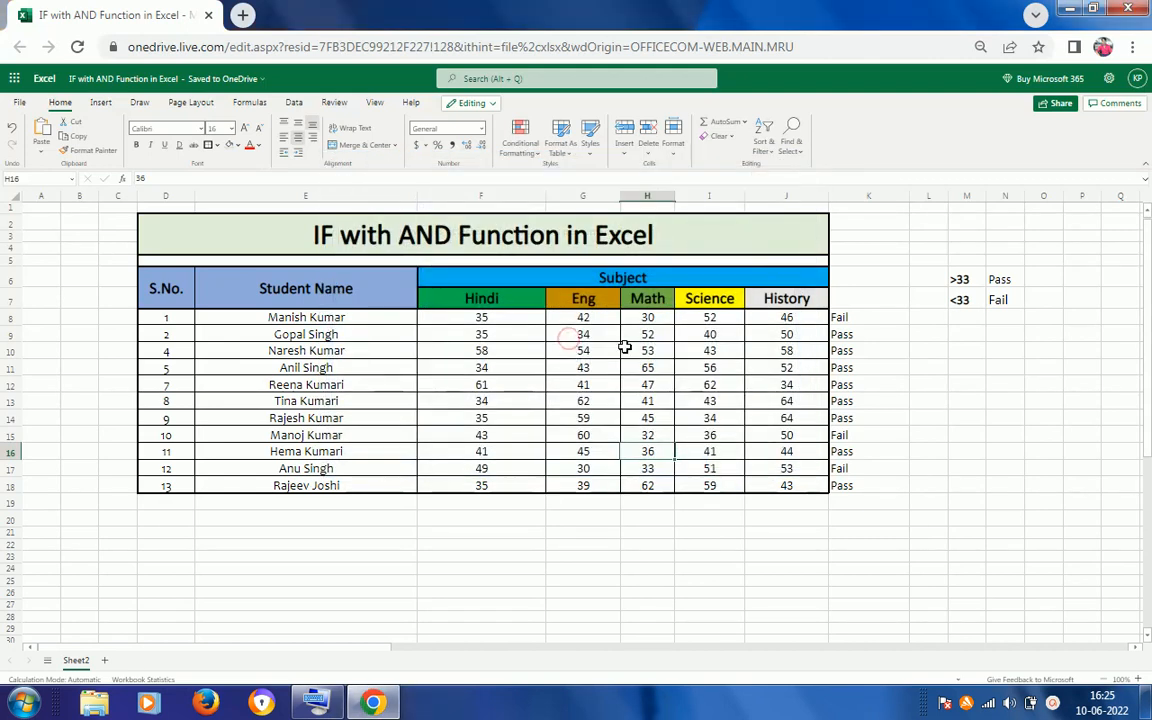
pyautogui.click(870, 328)
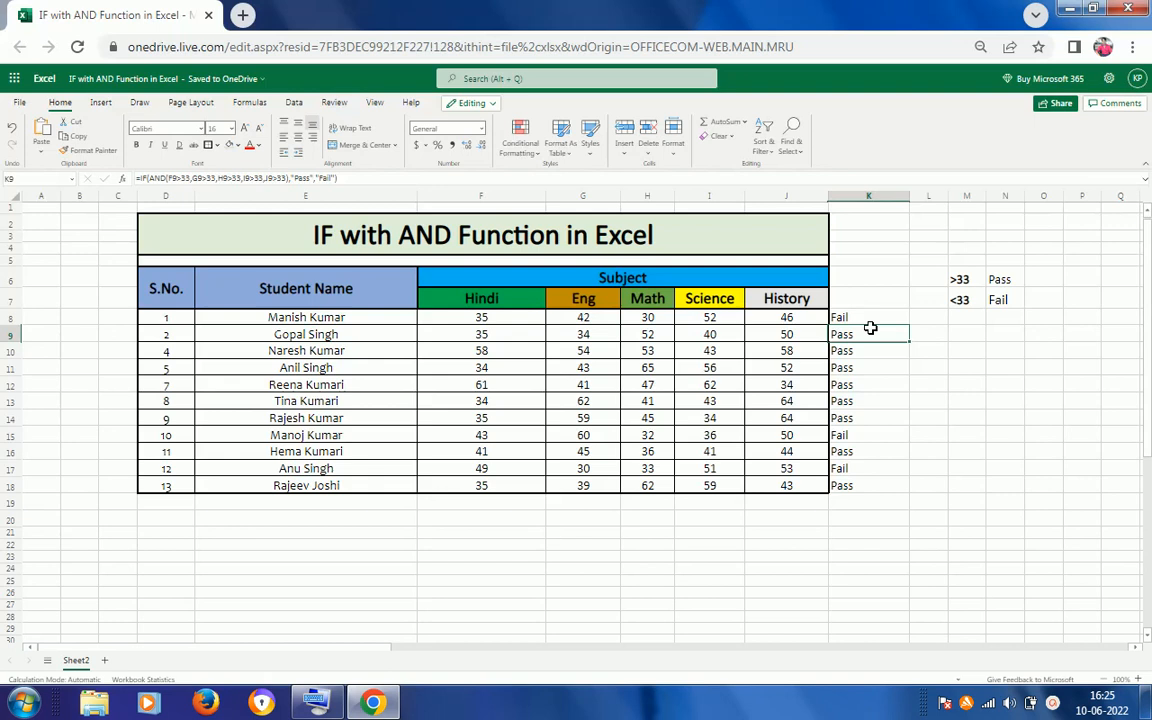
pyautogui.click(1052, 706)
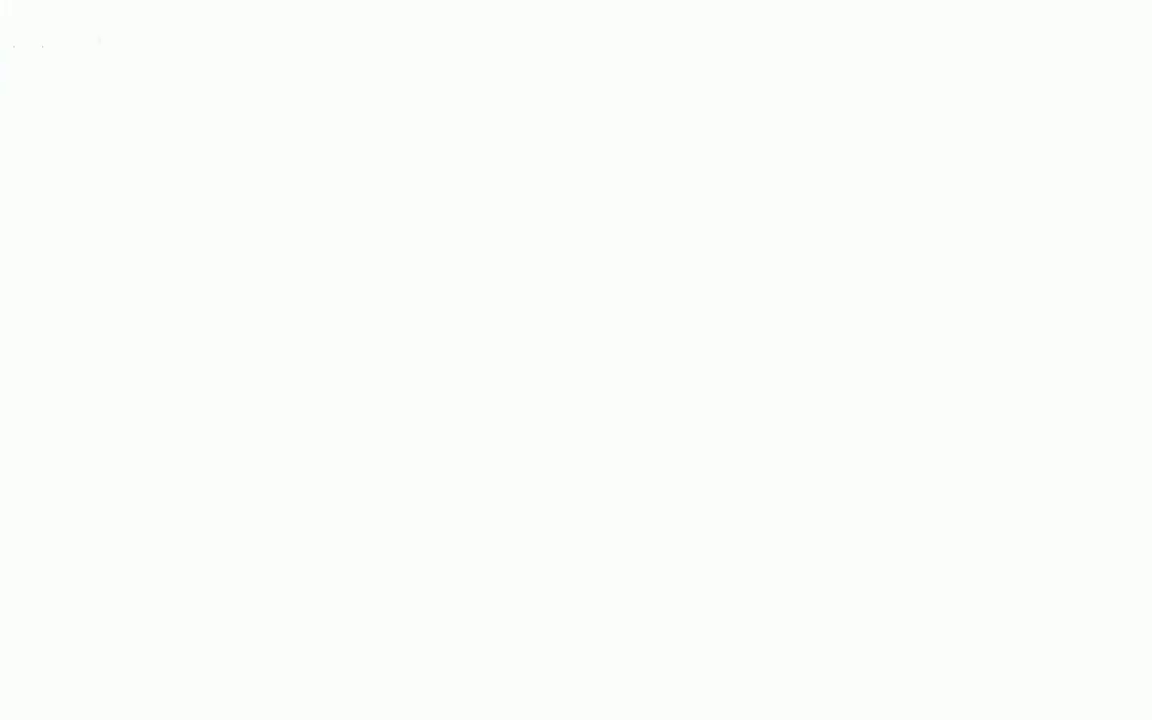